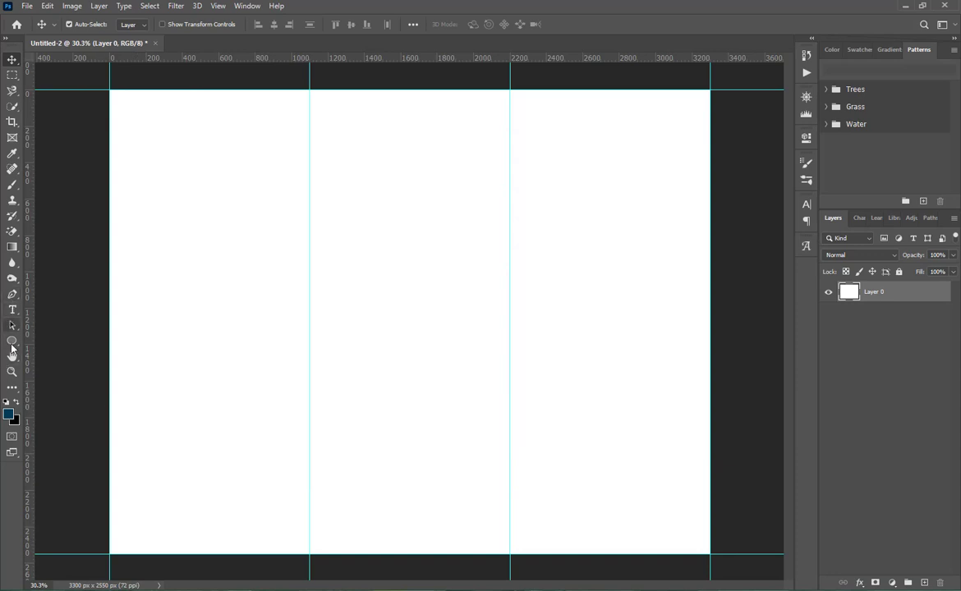
- Draw an 1100 × 1660 px rectangle filling the lower part of the first column and fill it with black
right_click(11, 342)
left_click(36, 351)
right_click(11, 344)
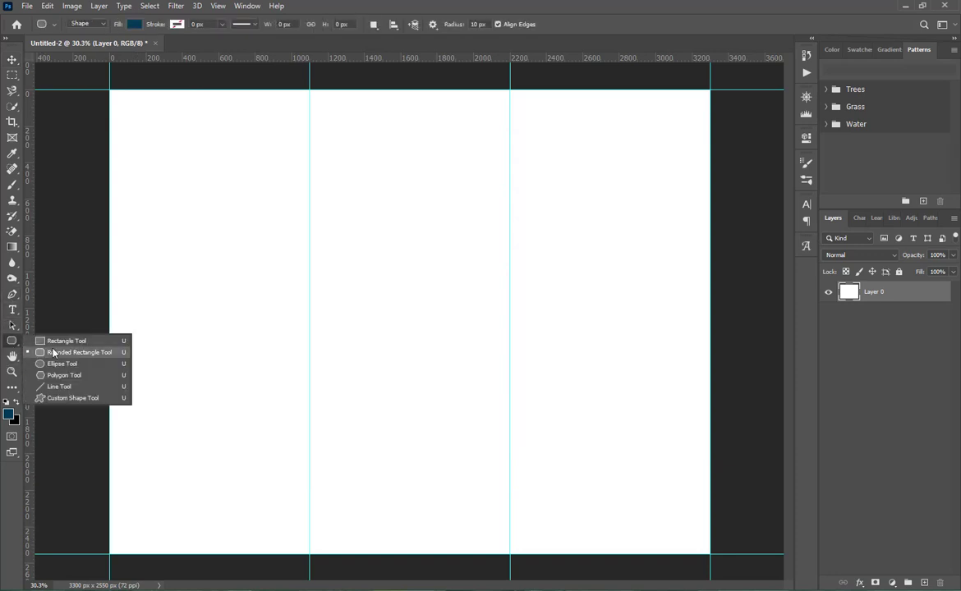
left_click(51, 337)
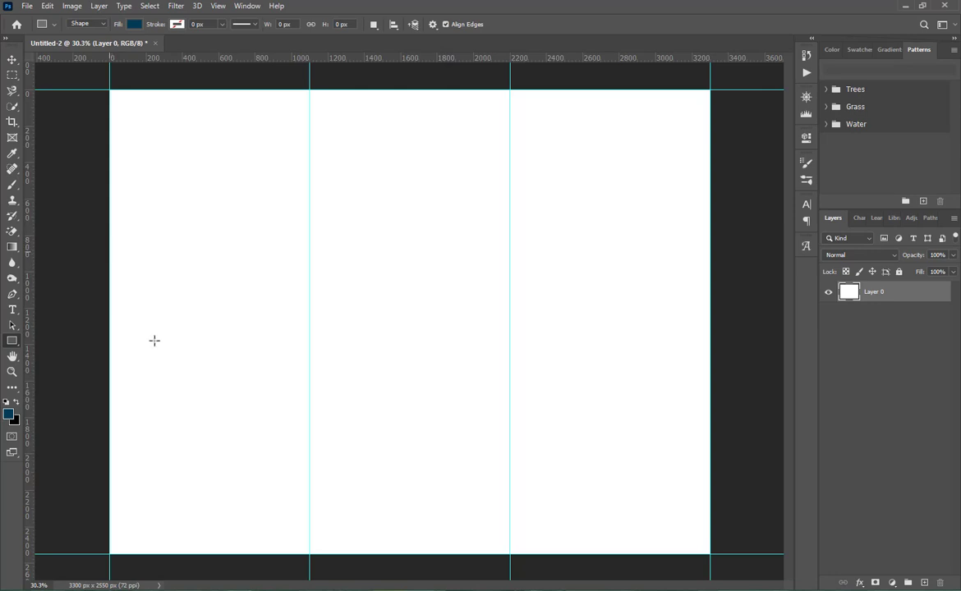
left_click_drag(111, 251, 310, 552)
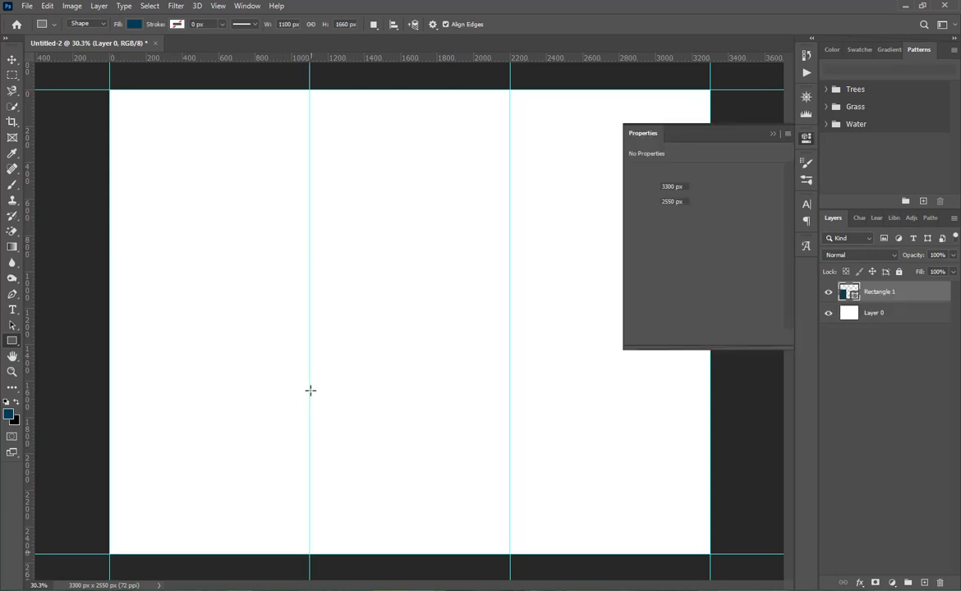
left_click(639, 211)
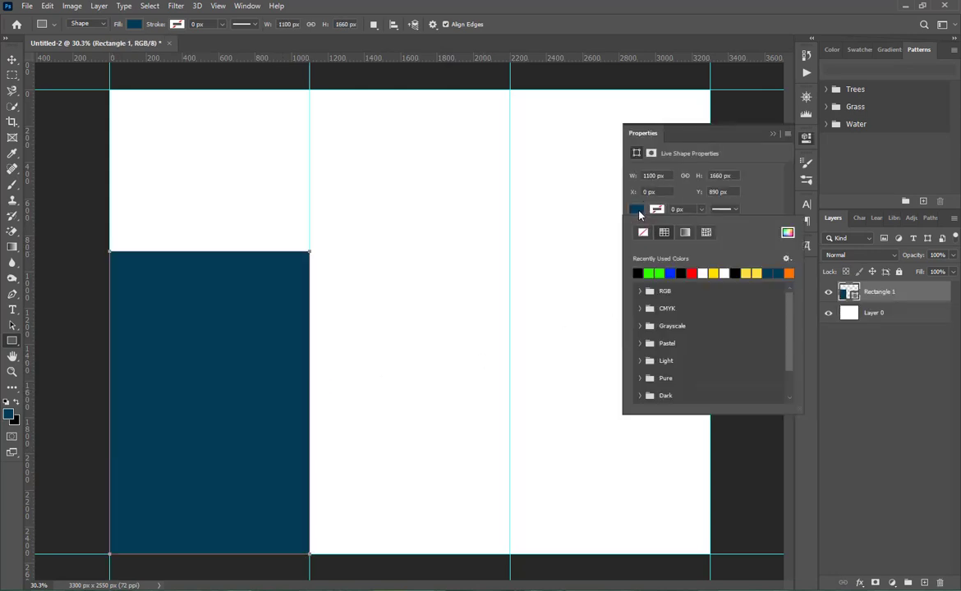
left_click(639, 272)
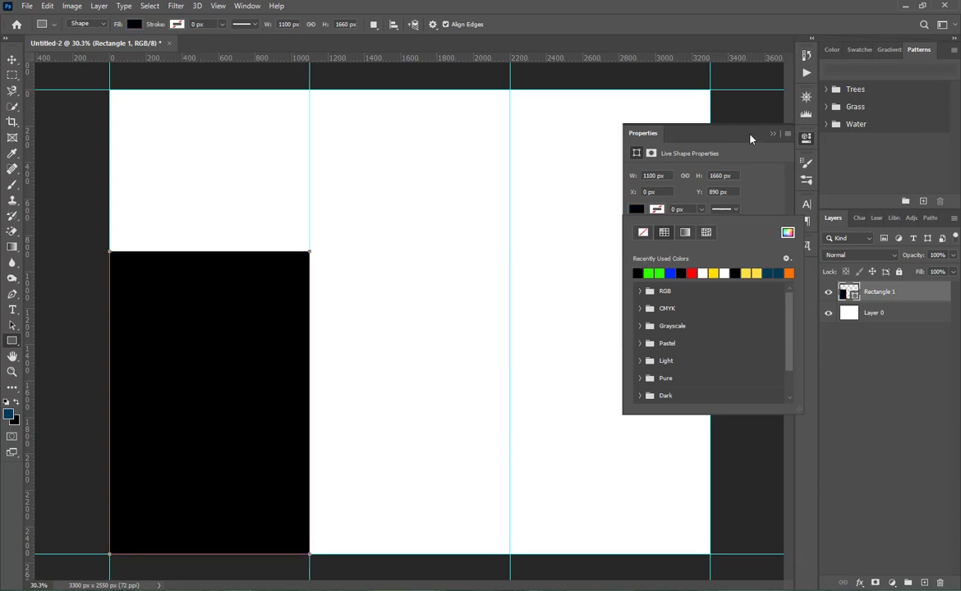
left_click(772, 133)
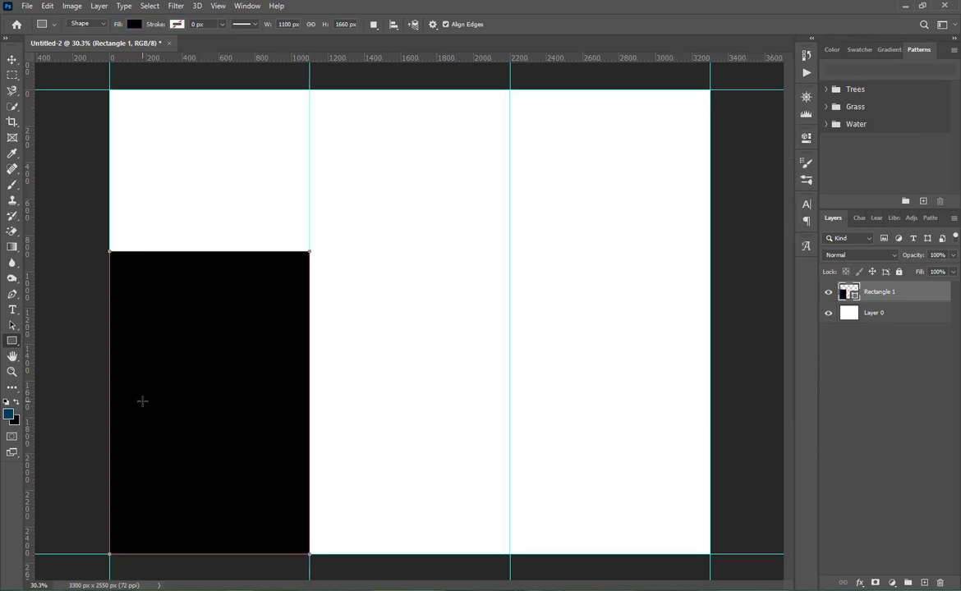
- Skew the black rectangle's upper edge into a rising slope by lowering its left corner and slightly raising its right corner
key("v")
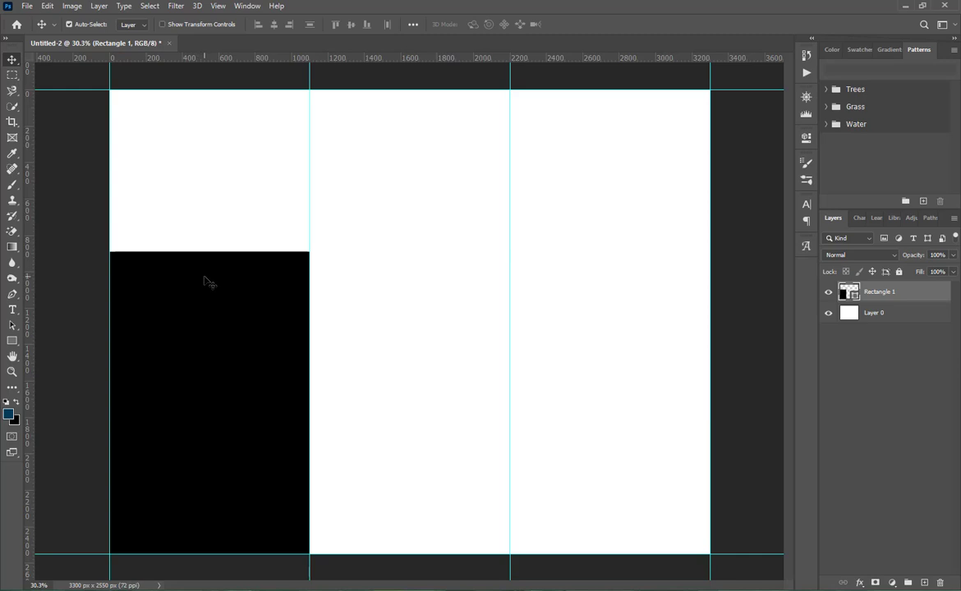
key("ctrl+t")
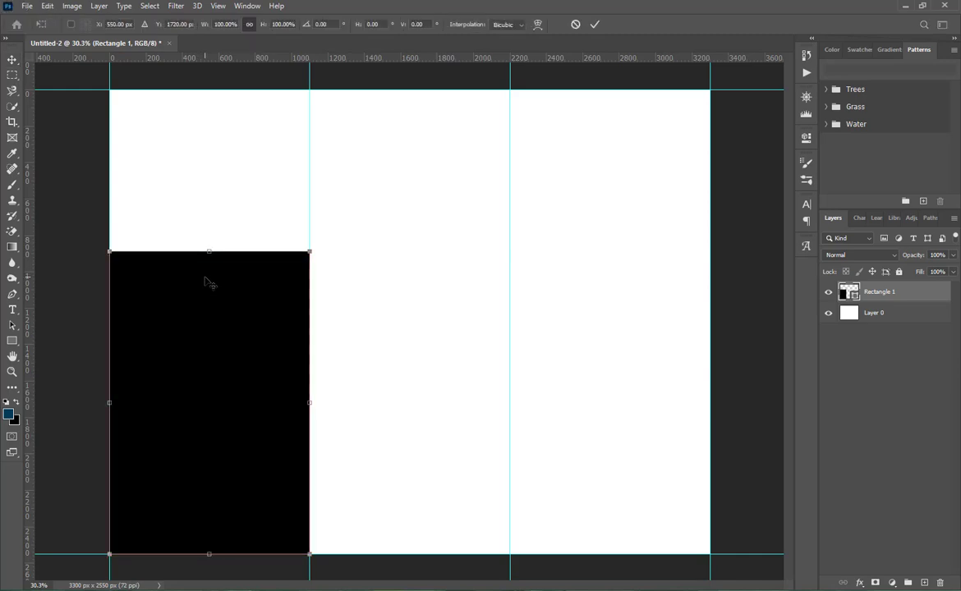
right_click(206, 279)
left_click(222, 331)
left_click_drag(110, 252, 111, 329)
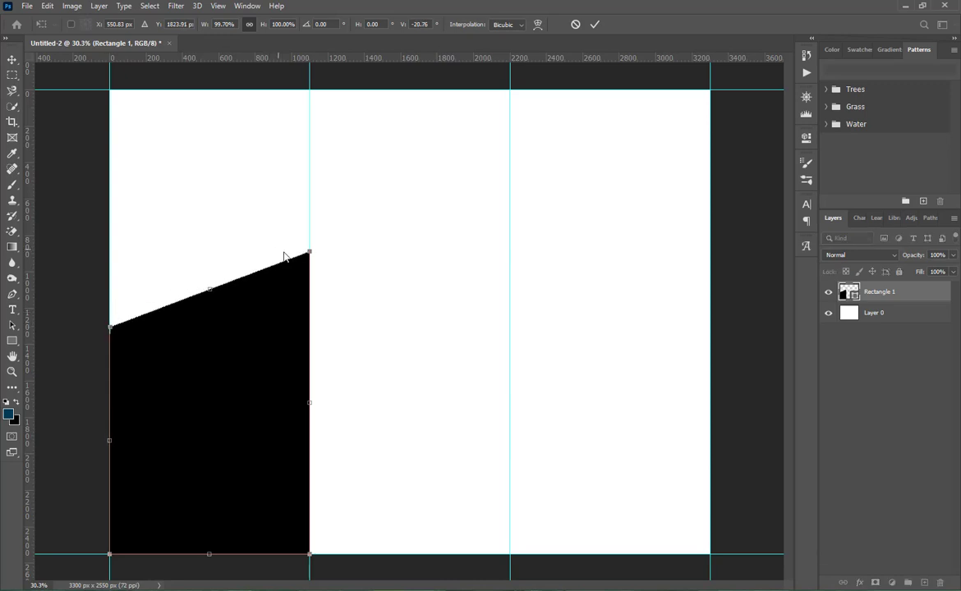
left_click_drag(310, 253, 311, 241)
left_click(594, 25)
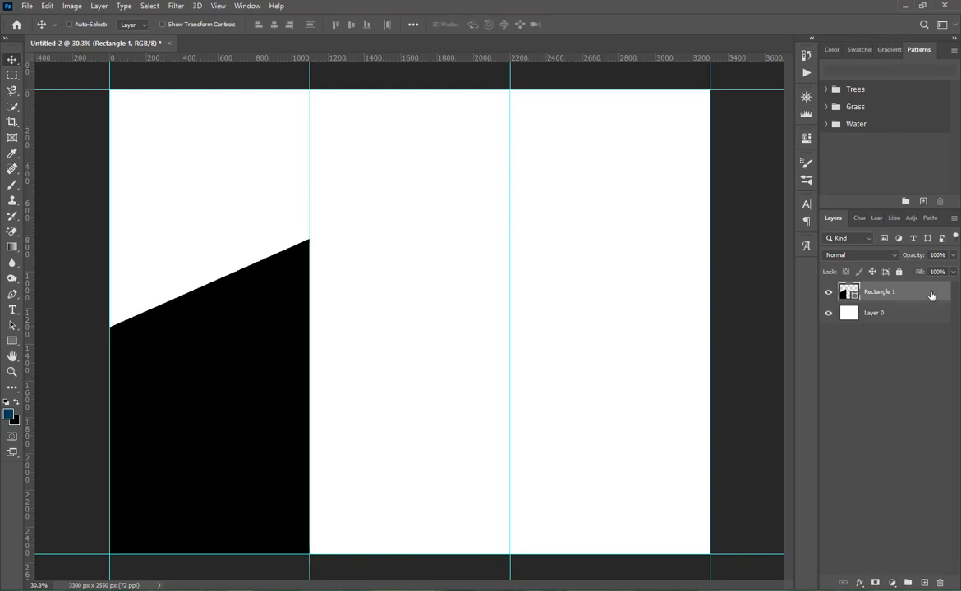
- Save the document as "brochure real estate design" in Large Document Format (PSB) with layers kept
key("ctrl+s")
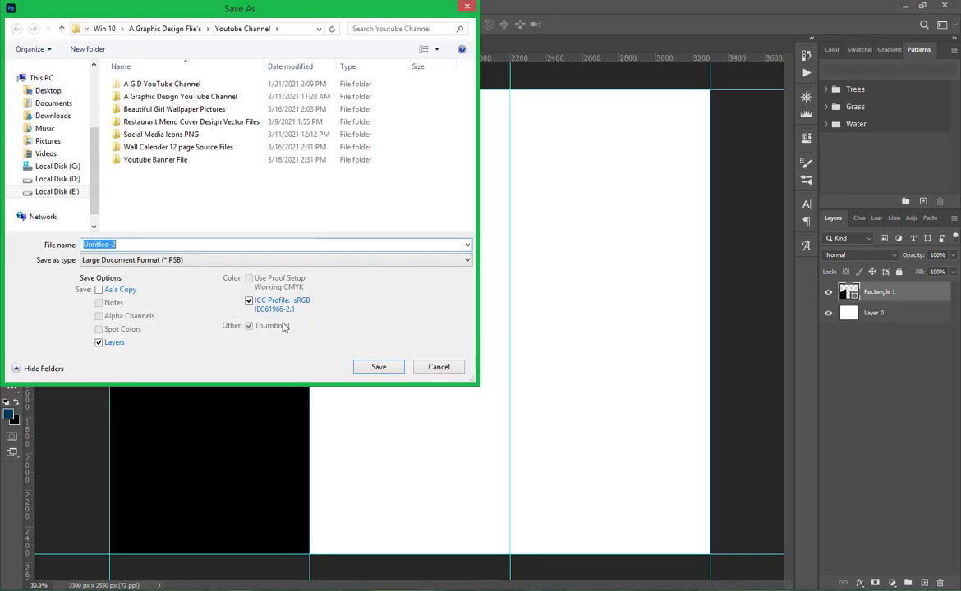
right_click(161, 246)
left_click(212, 299)
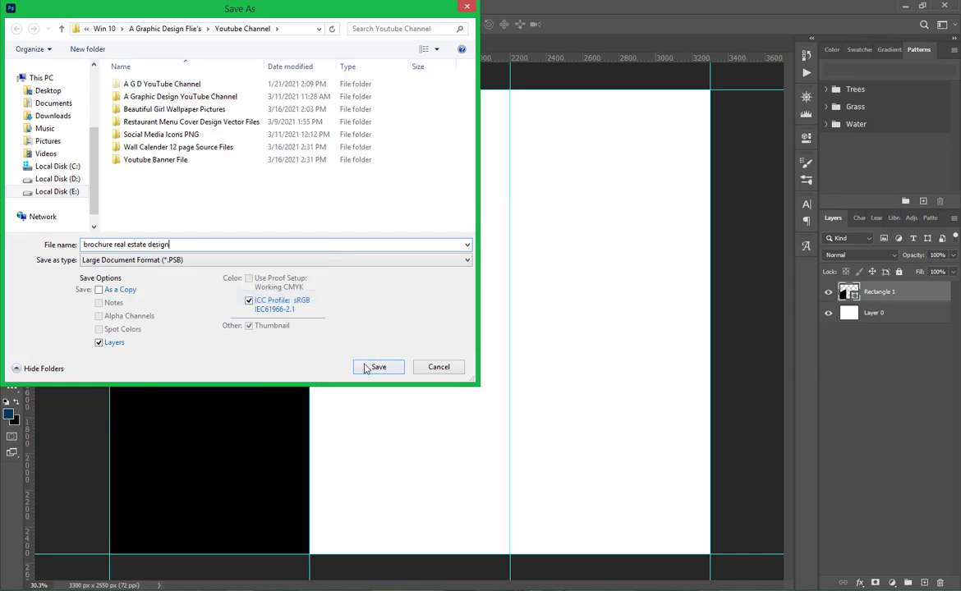
left_click(367, 369)
left_click(613, 166)
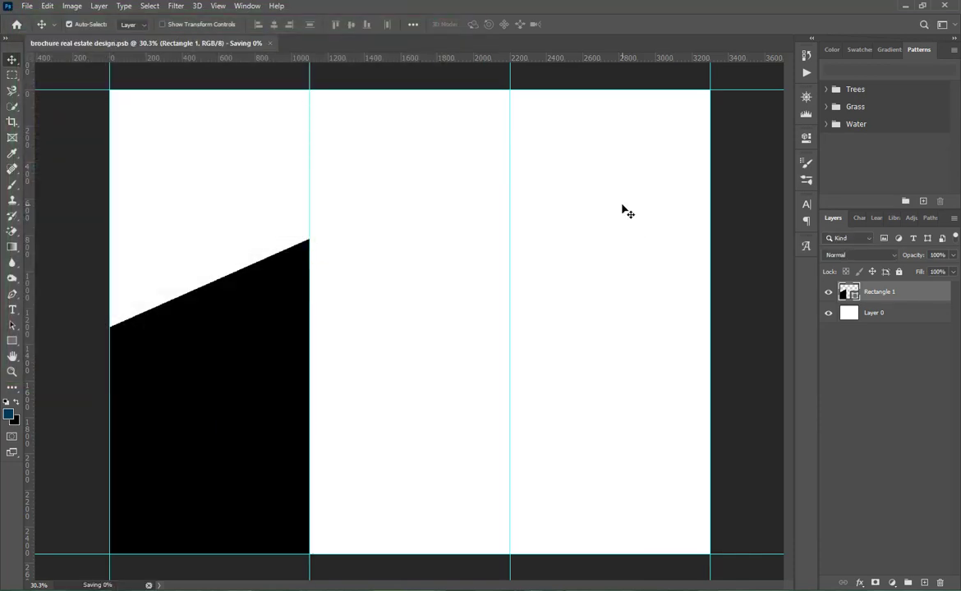
- Duplicate the black slanted shape and recolor the copy bright orange, about #f99e00
key("ctrl+j")
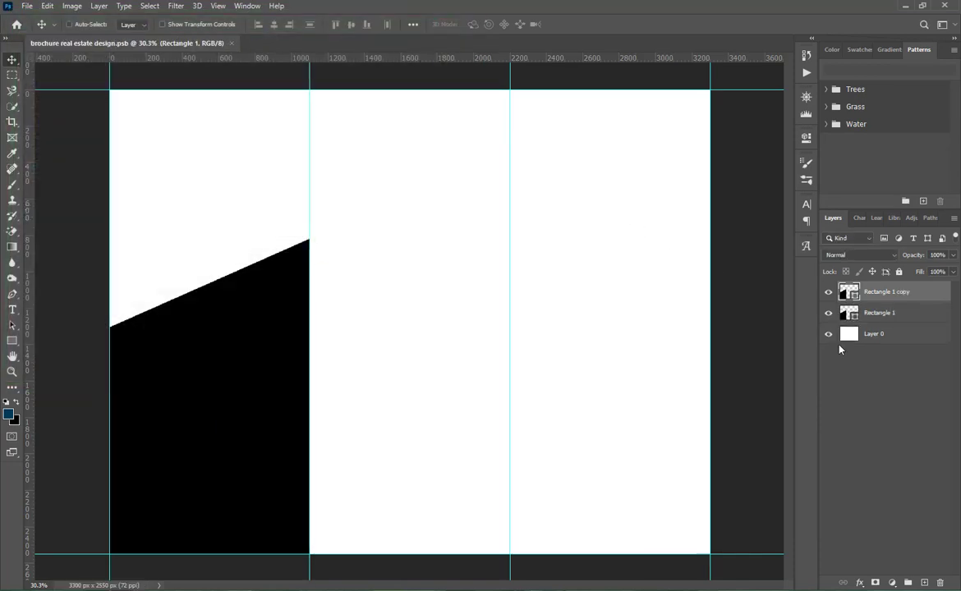
double_click(850, 292)
left_click(491, 144)
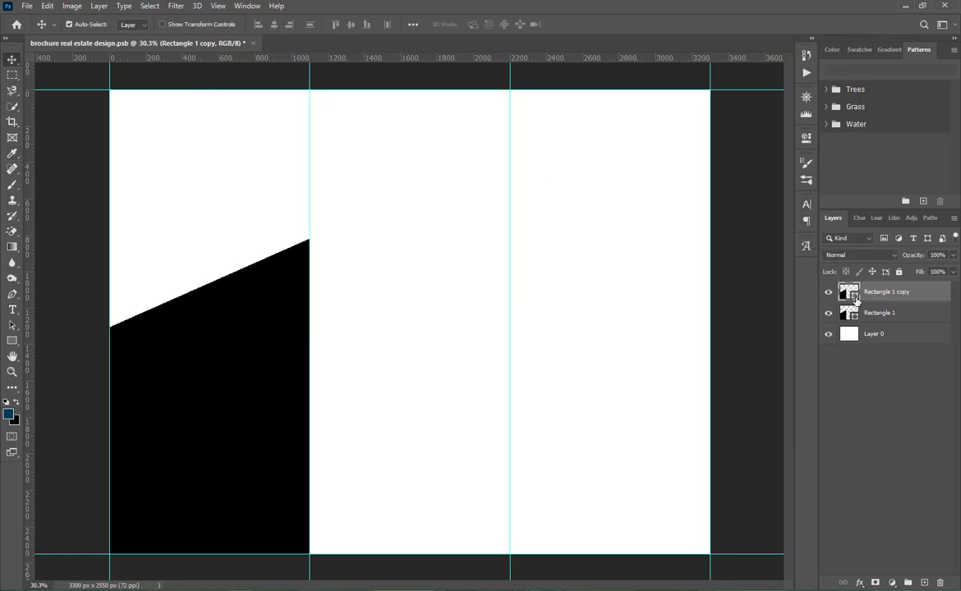
double_click(851, 293)
left_click_drag(383, 266, 383, 268)
left_click_drag(349, 160, 374, 124)
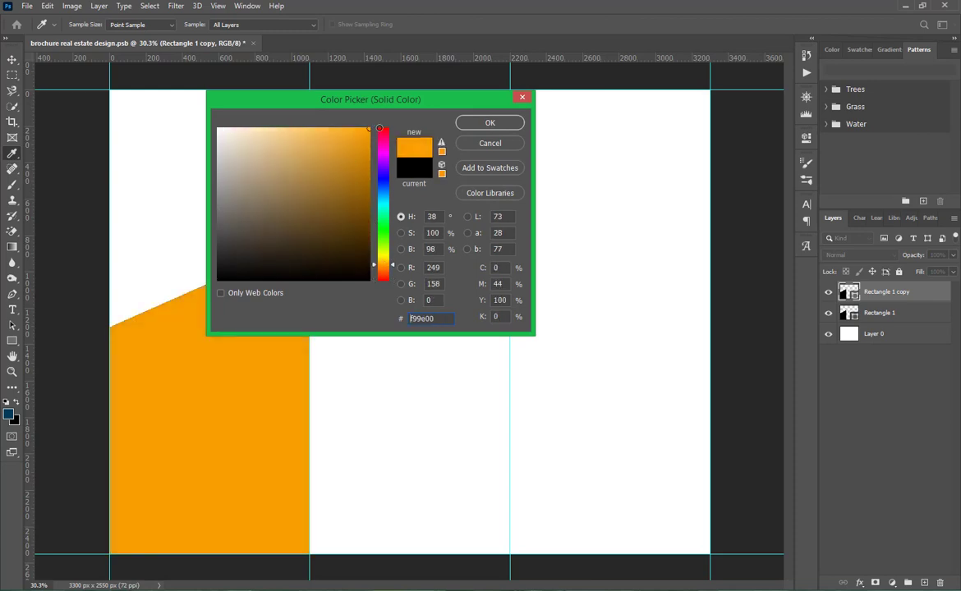
left_click(486, 124)
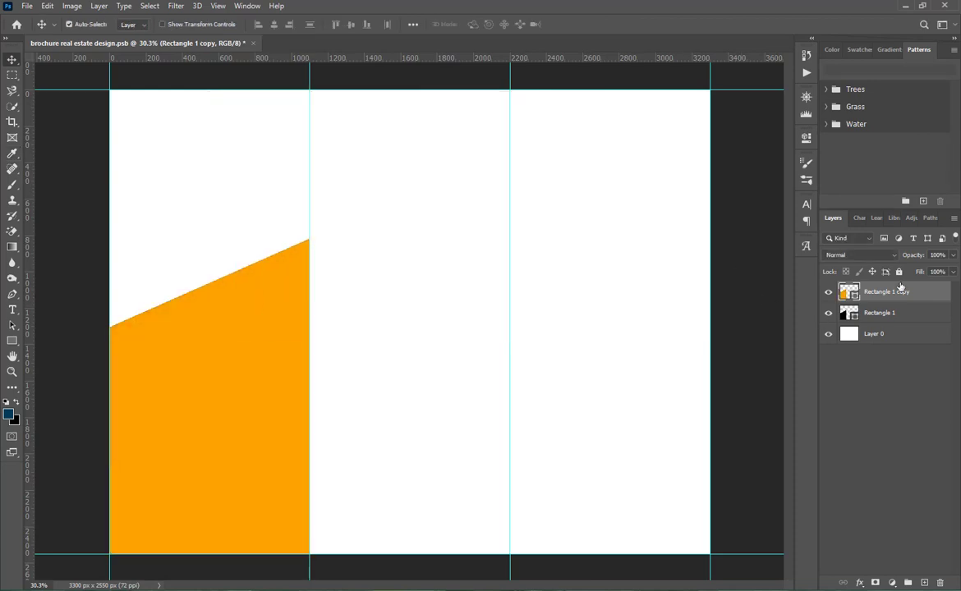
- Place the black shape's layer above the orange copy and shift the orange copy up to form a band along the slope
mouse_move(894, 294)
left_mouse_down()
mouse_move(893, 319)
mouse_move(887, 279)
mouse_move(888, 291)
left_mouse_up()
left_click_drag(876, 318, 873, 284)
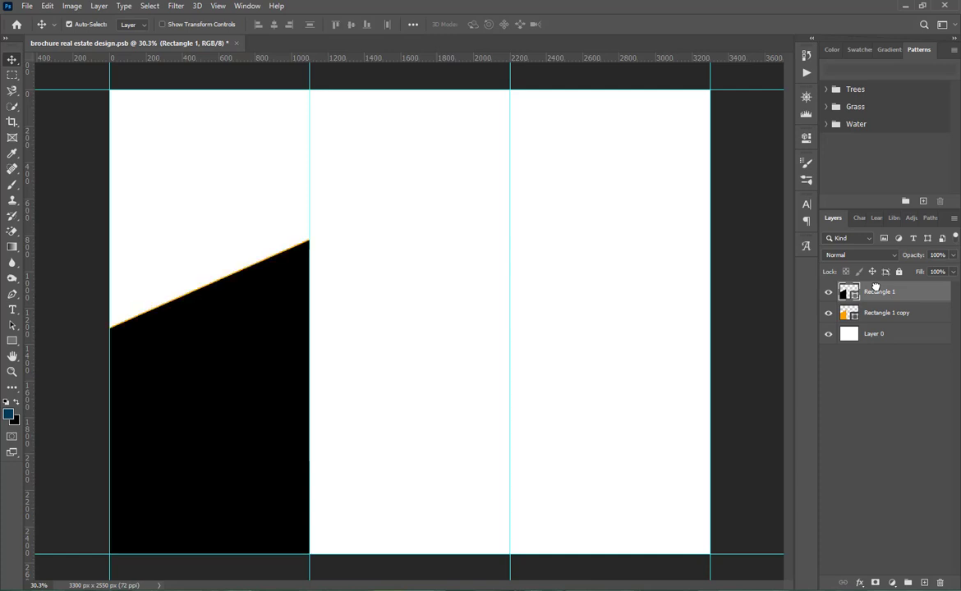
left_click(871, 315)
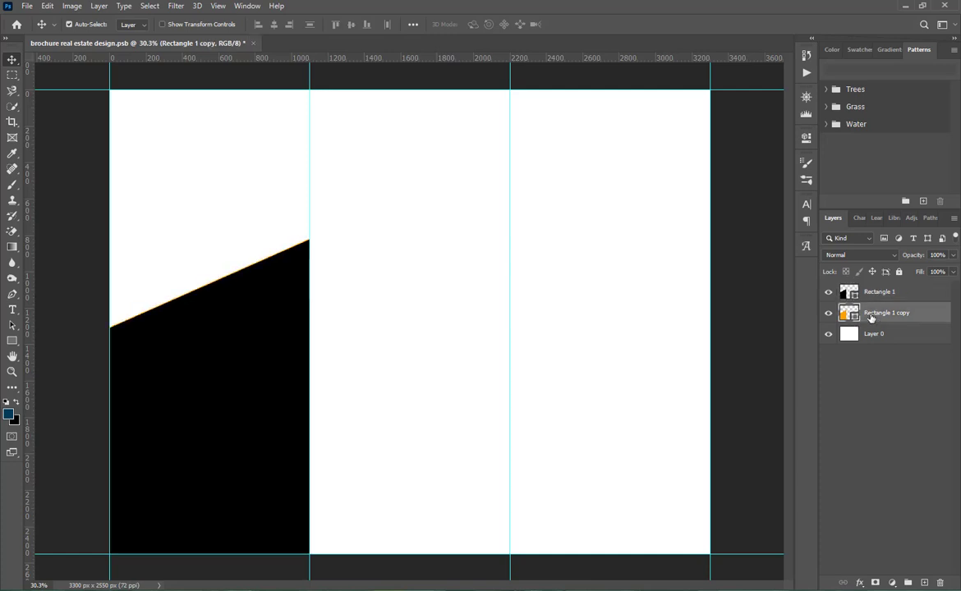
key("shift+Up")
key("shift+Up")
key("shift+Up")
key("shift+Up")
key("shift+Up")
key("shift+Up")
key("shift+Up")
key("shift+Up")
key("shift+Up")
key("shift+Up")
key("shift+Up")
key("shift+Up")
key("shift+Up")
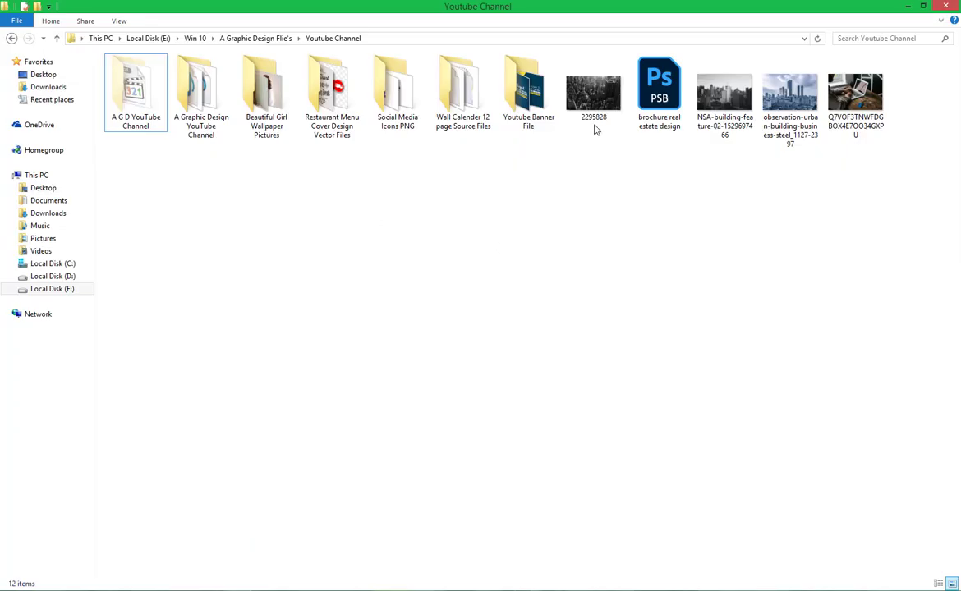
- Place the laptop photo Q7VOF3TNWFDGBOX4E7OO34GXPU from the Youtube Channel folder over the upper first column, scaled to about 212%
right_click(644, 237)
left_click(672, 285)
left_click_drag(850, 103, 200, 335)
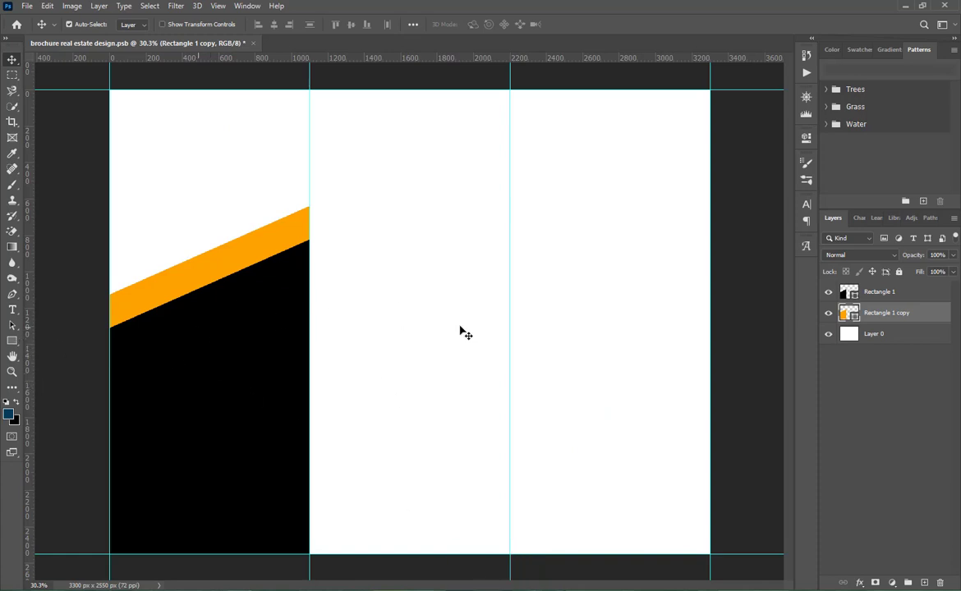
left_click_drag(398, 286, 145, 88)
left_click_drag(249, 184, 207, 169)
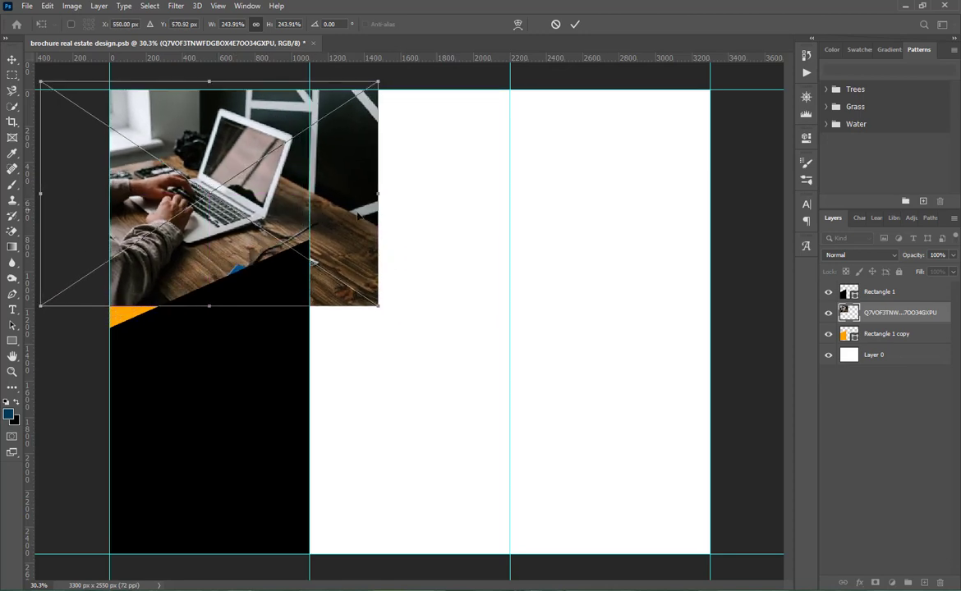
left_click_drag(380, 197, 358, 198)
left_click_drag(284, 182, 278, 176)
left_click(575, 24)
- Flip the placed laptop photo horizontally
right_click(201, 171)
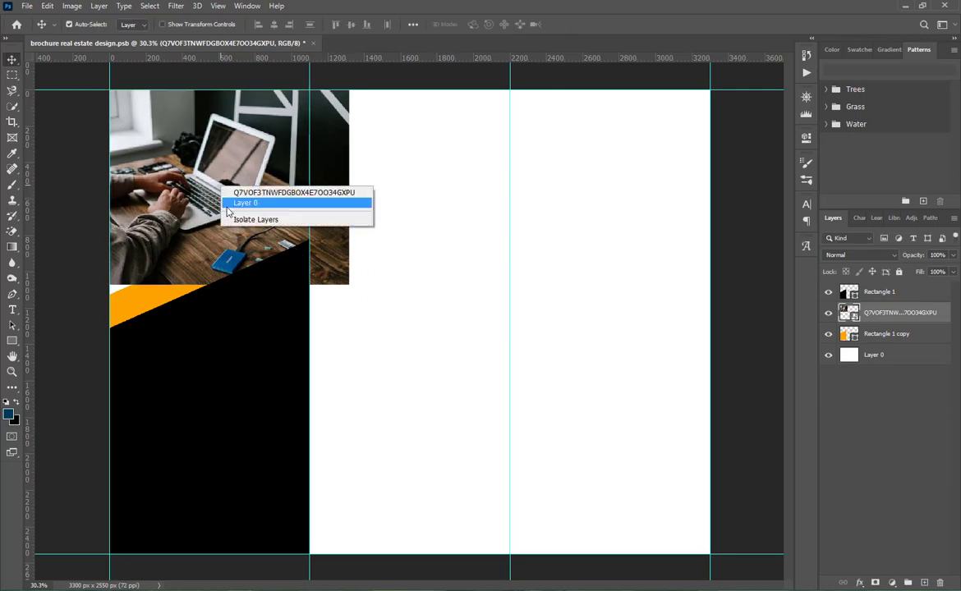
left_click(159, 182)
key("ctrl+t")
right_click(179, 201)
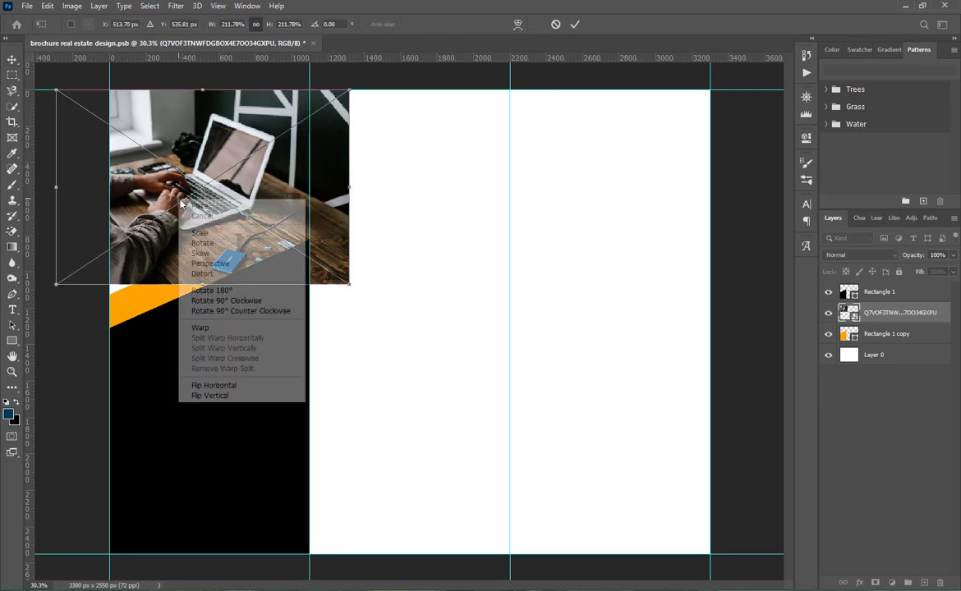
left_click(223, 386)
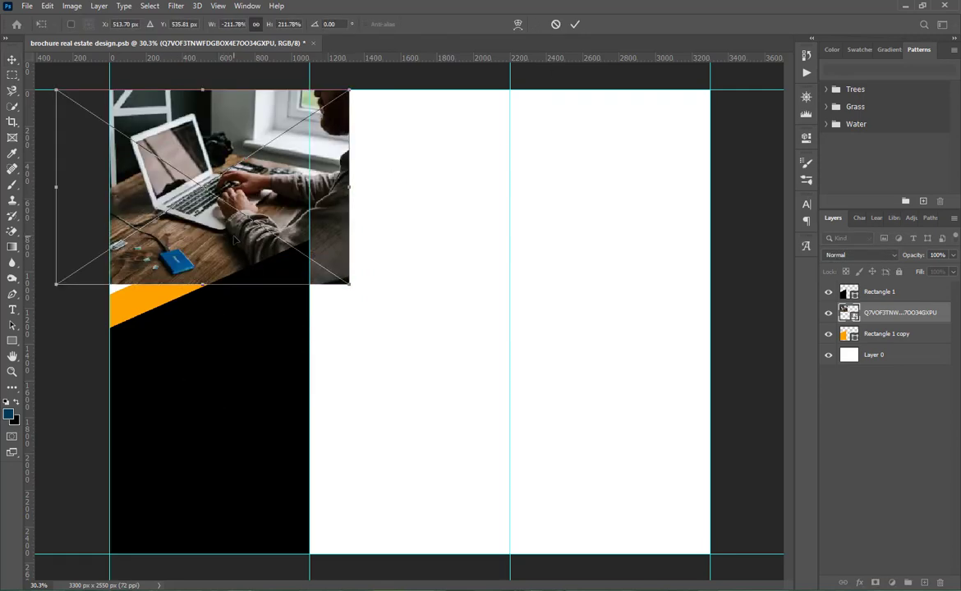
left_click(575, 24)
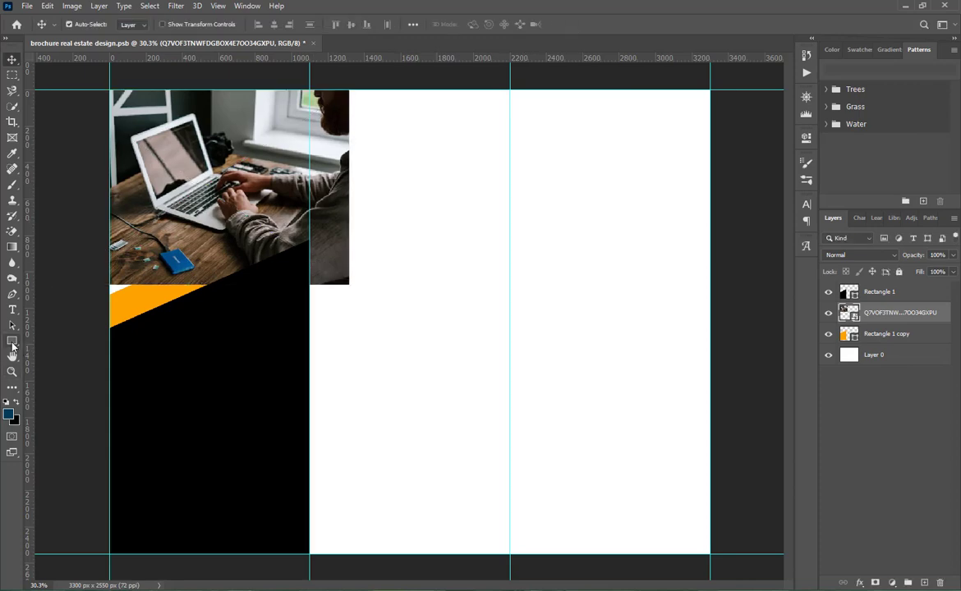
- Draw an 1100 × 2550 px rectangle covering the entire first column
left_click(11, 340)
left_click(46, 341)
left_click_drag(111, 92, 308, 555)
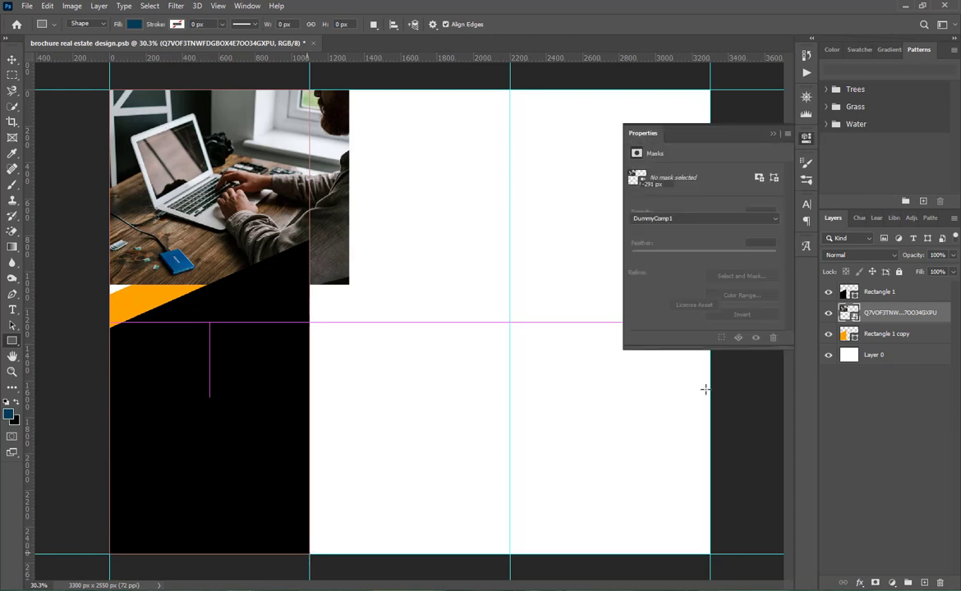
left_click(772, 135)
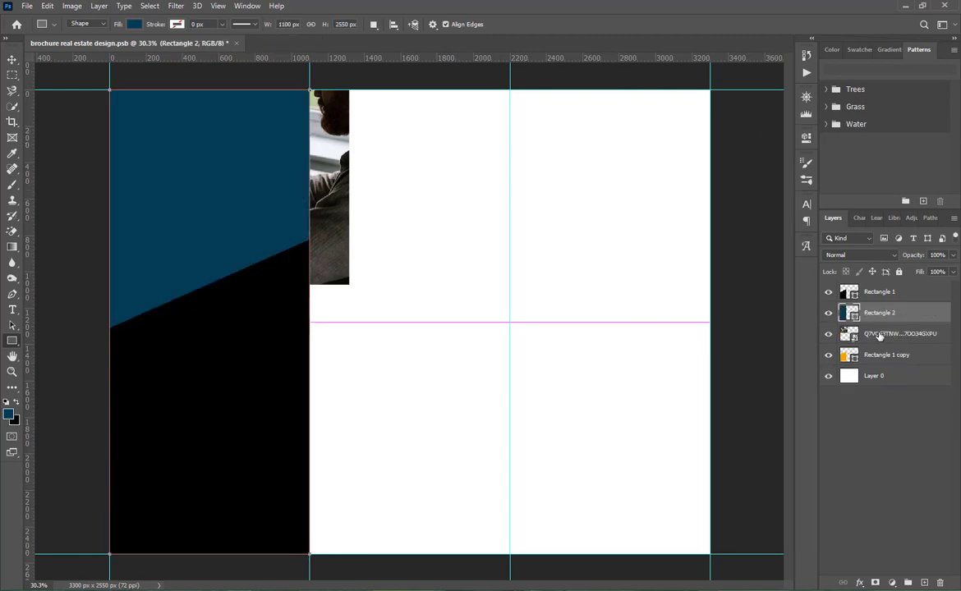
- Stack the laptop photo directly above the full-column blue rectangle, both beneath the orange shape, and clip the photo to that rectangle
left_click_drag(869, 312, 874, 356)
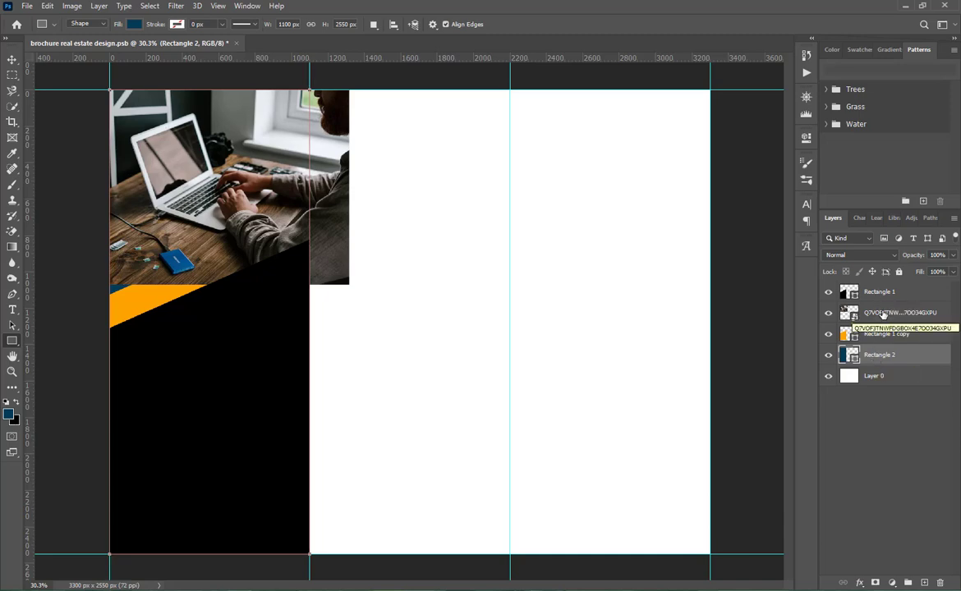
left_click_drag(872, 313, 877, 340)
right_click(878, 337)
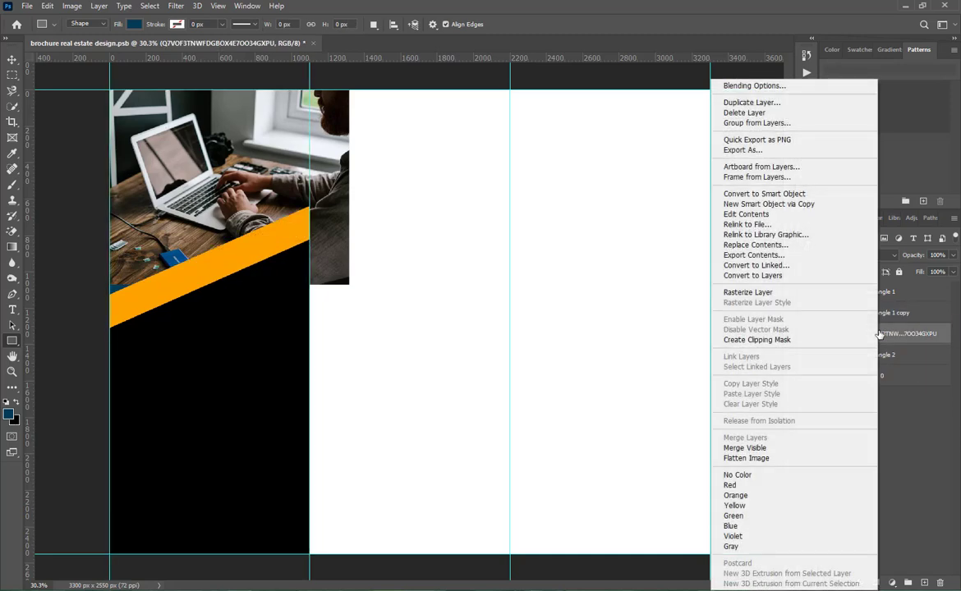
left_click(749, 340)
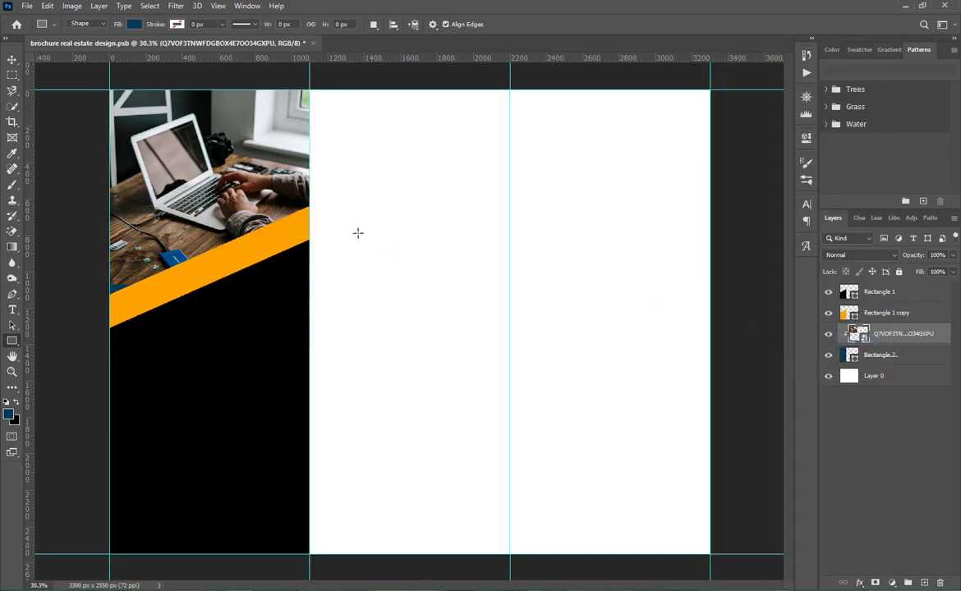
- Nudge the black slanted shape straight down to widen the orange band above it
key("v")
left_click(203, 362)
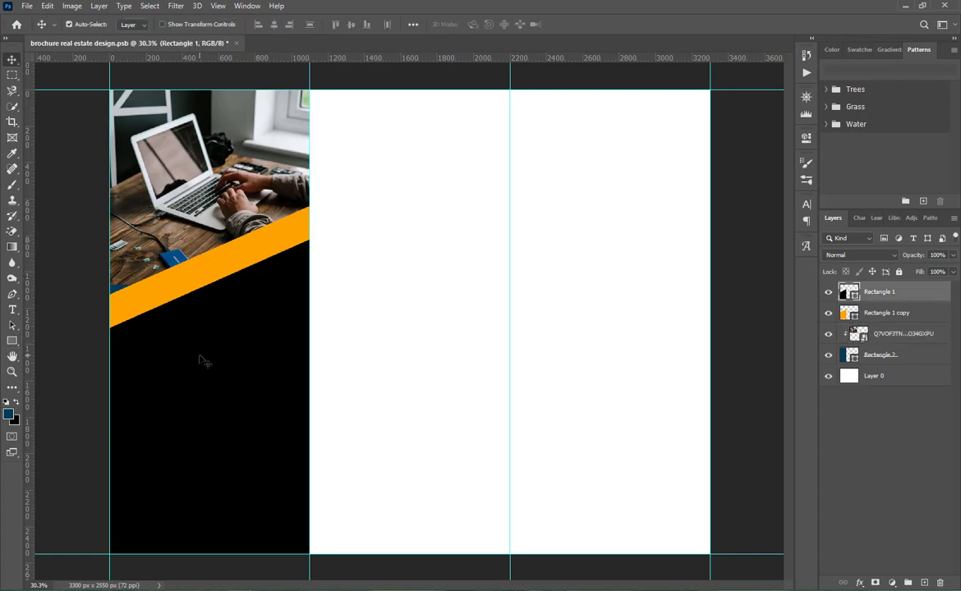
key("Down")
key("Down")
key("Down")
key("Down")
key("Down")
key("Down")
key("Down")
key("Down")
key("Down")
key("Down")
key("Down")
key("Down")
key("Down")
key("Down")
key("Down")
key("Down")
key("Down")
key("Down")
key("Down")
key("Down")
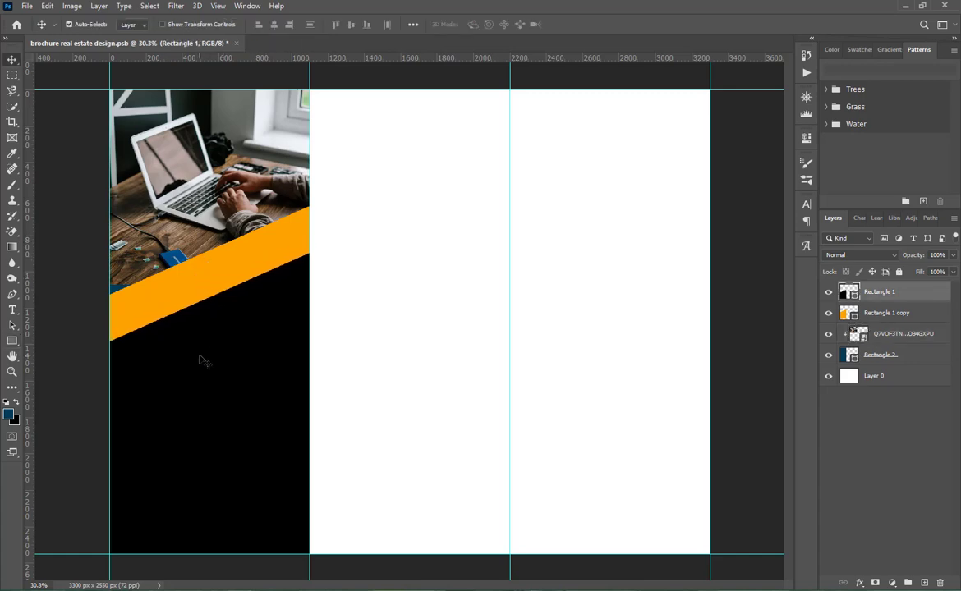
key("Down")
key("Down")
key("Down")
key("Down")
key("Down")
key("Down")
key("Down")
key("Down")
- Nudge the orange slanted shape straight down to narrow the band and uncover more of the laptop photo
left_click(195, 263)
key("Down")
key("Down")
key("Down")
key("Down")
key("Down")
key("Down")
key("Down")
key("Down")
key("Down")
key("Down")
key("Down")
key("Down")
key("Down")
key("Down")
key("Down")
key("Down")
key("Down")
key("Down")
key("Down")
key("Down")
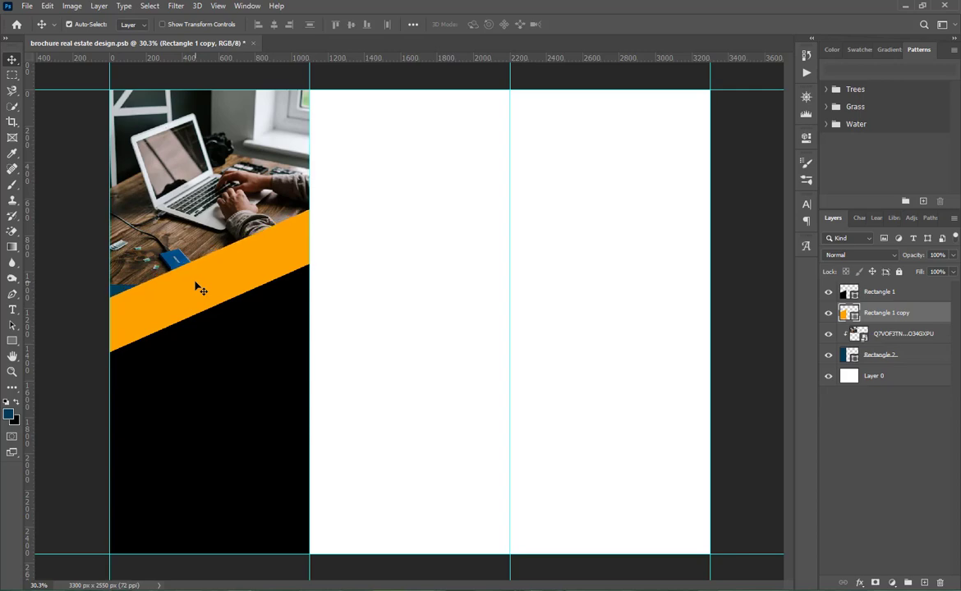
key("Down")
key("Down")
key("Down")
key("Down")
key("Down")
key("Down")
key("Down")
key("Down")
key("Down")
key("Down")
key("Down")
key("Down")
key("Down")
key("Down")
key("Down")
key("Down")
key("Down")
key("Down")
key("Down")
key("Down")
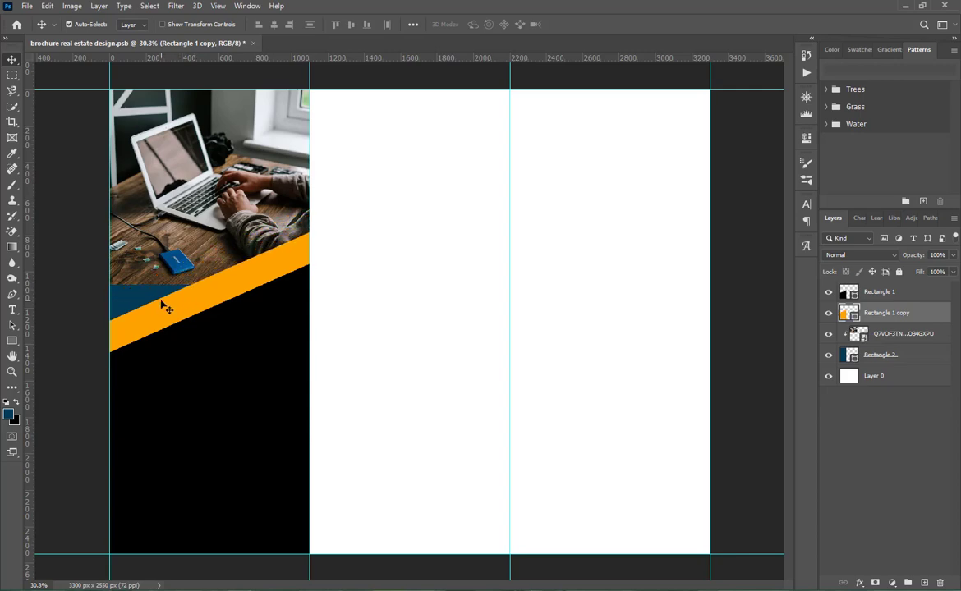
- Duplicate the blue column rectangle and move the copy straight across to fill the second column
left_click(344, 423)
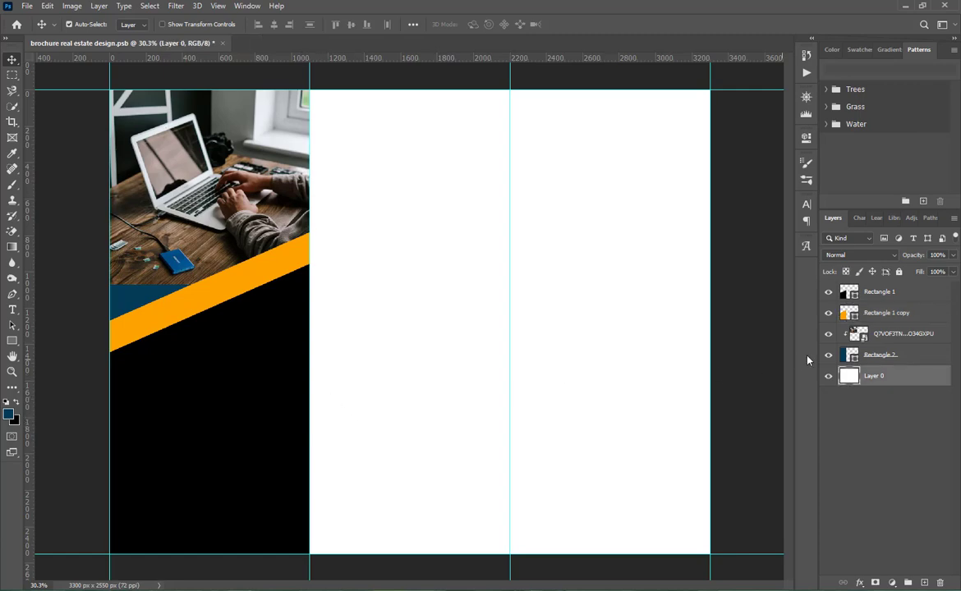
left_click(880, 355)
key("ctrl+j")
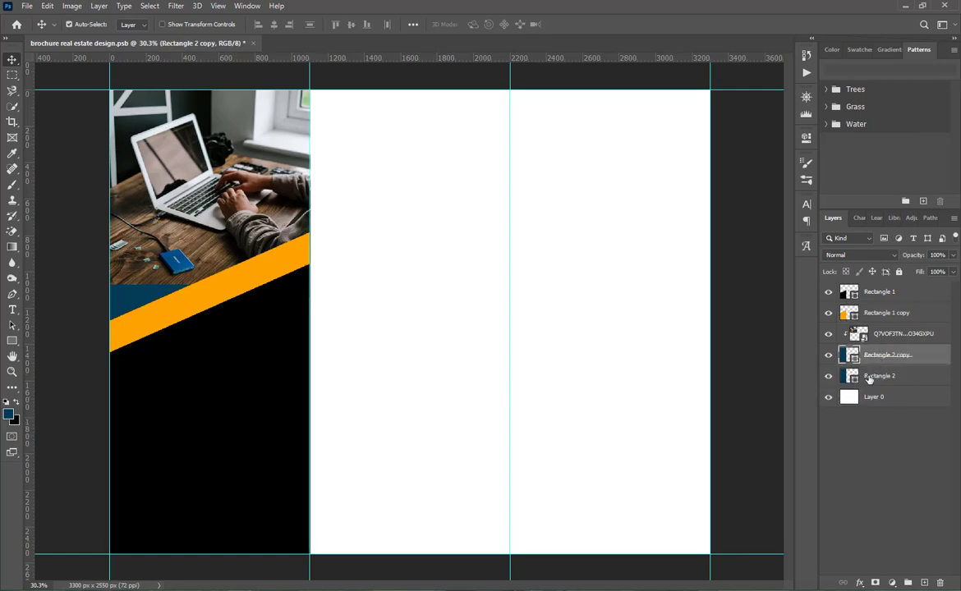
key("shift+Right")
key("shift+Right")
key("shift+Right")
key("shift+Right")
key("shift+Right")
key("shift+Right")
key("shift+Right")
key("shift+Right")
key("shift+Right")
key("shift+Right")
key("shift+Right")
key("shift+Right")
key("shift+Right")
key("shift+Right")
key("shift+Right")
key("shift+Right")
key("shift+Right")
key("shift+Right")
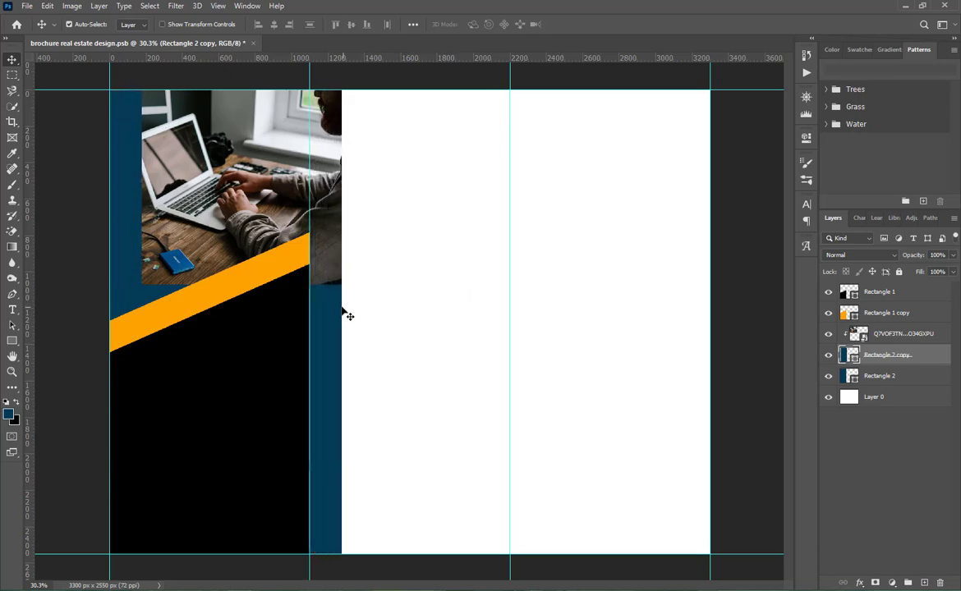
left_click_drag(328, 324, 486, 328)
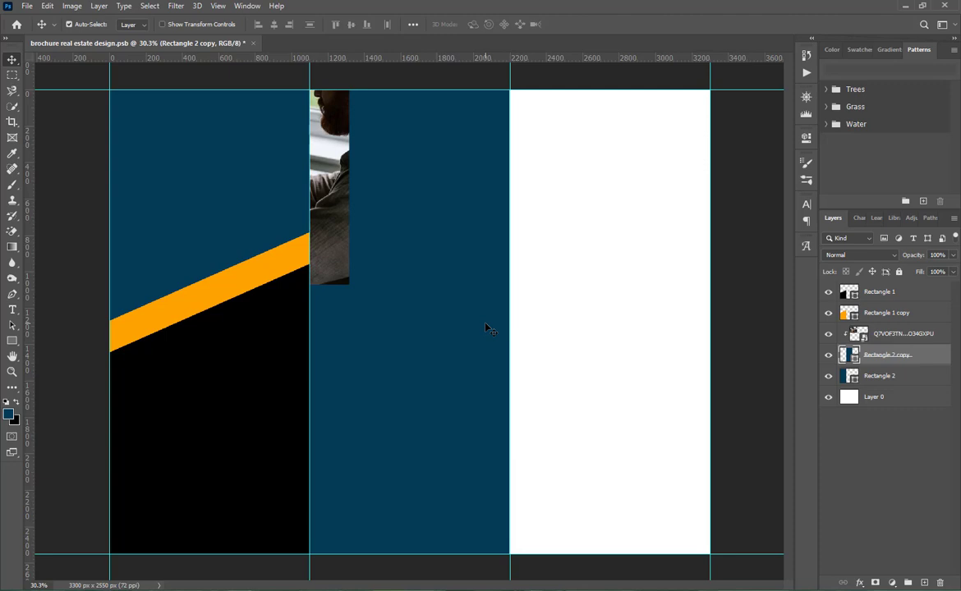
- Bring the second-column blue rectangle to the top of the layer stack and copy it across to fill the third column
left_click(830, 378)
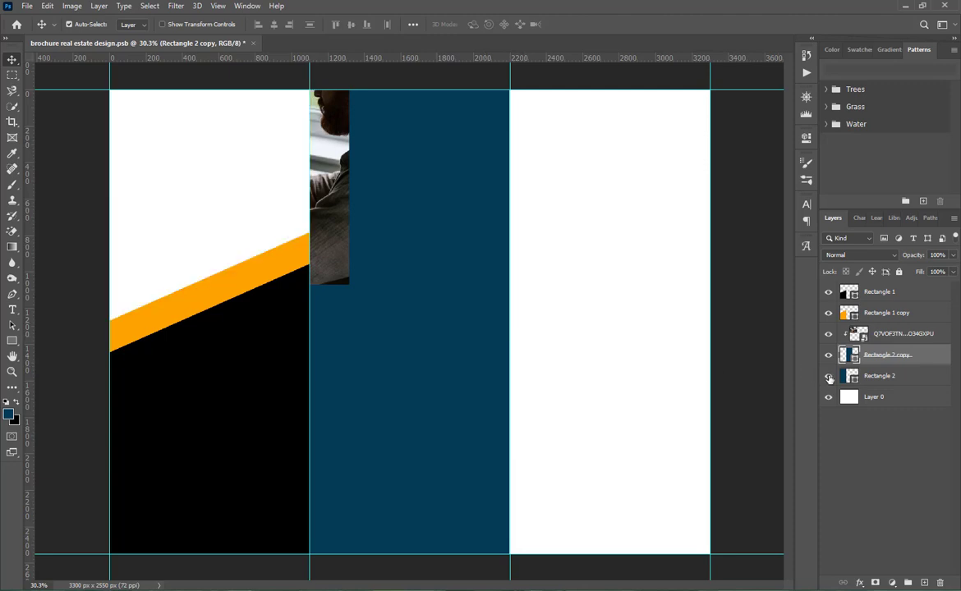
left_click(829, 379)
left_click(895, 334)
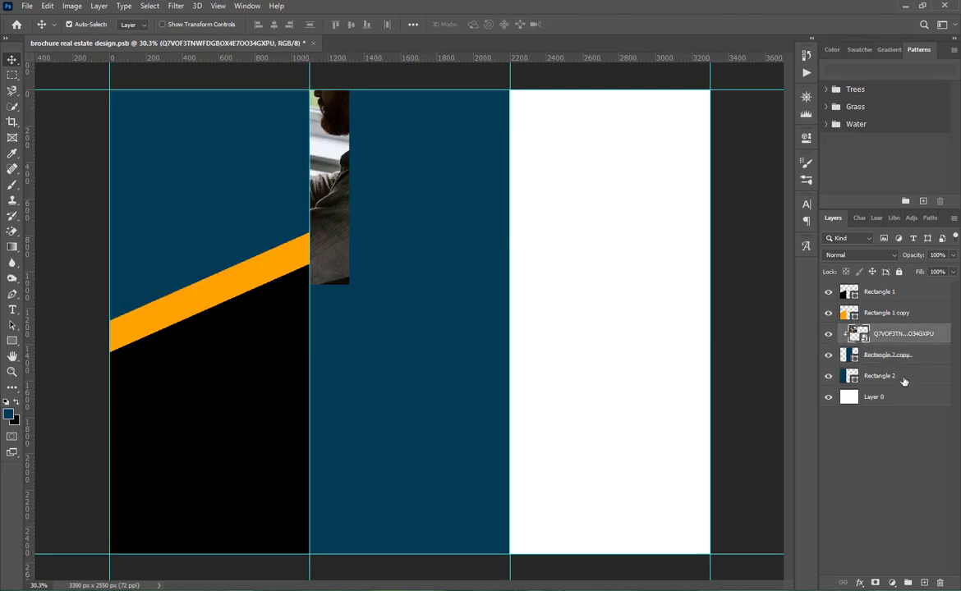
left_click_drag(895, 360, 894, 286)
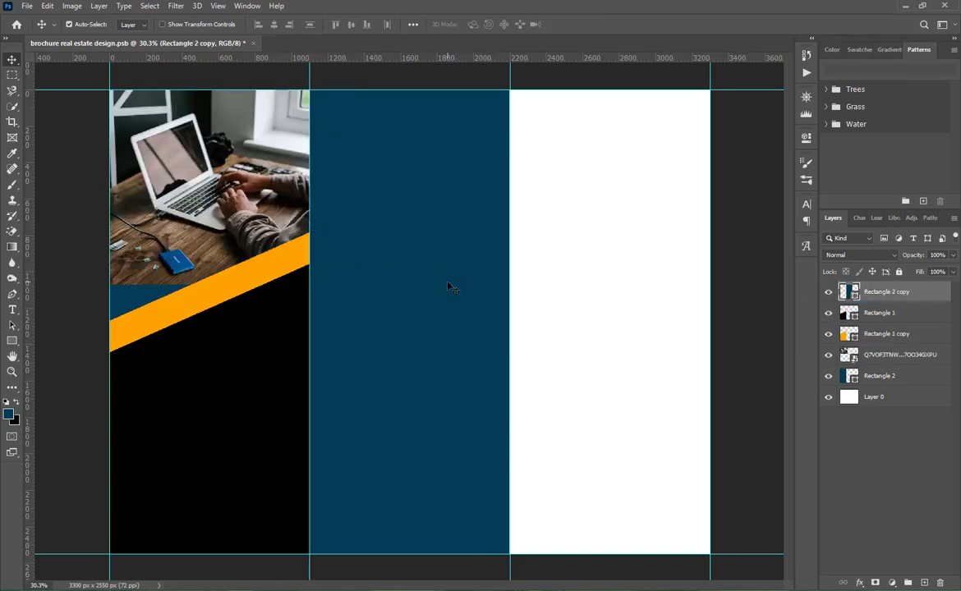
left_click_drag(429, 285, 627, 284)
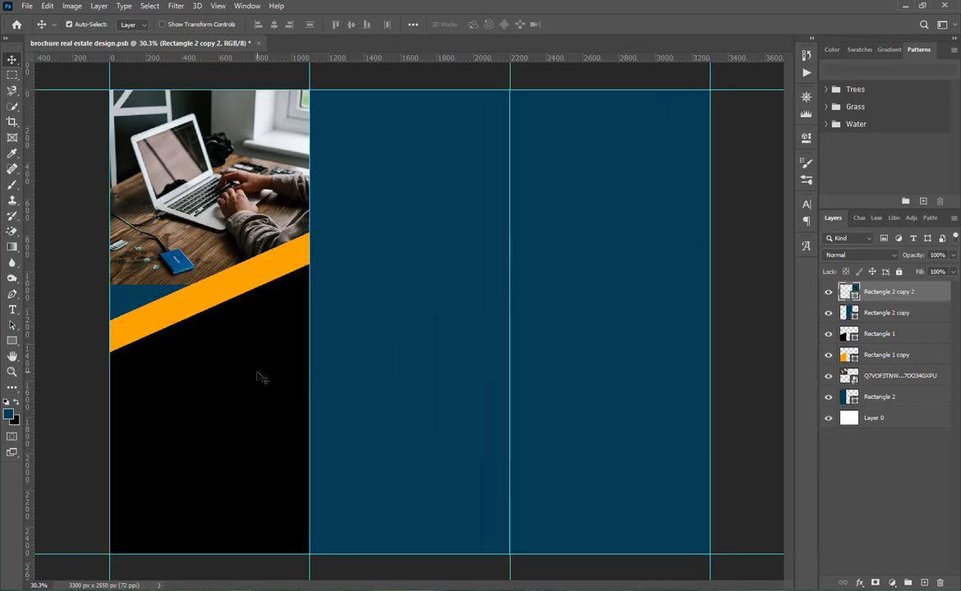
- Copy the black and orange slanted shapes into the third column and stack them above its blue rectangle
left_click(245, 340)
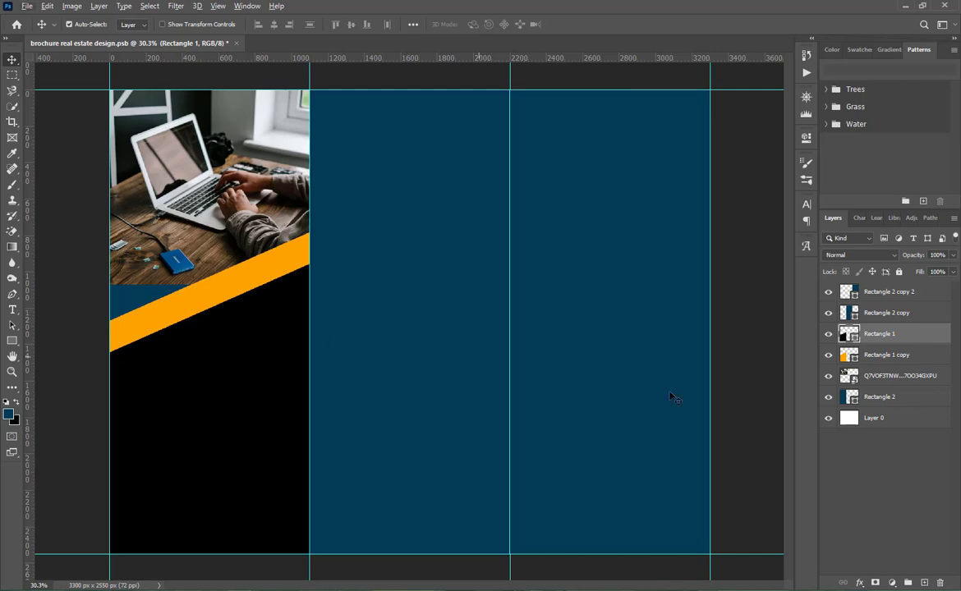
left_click(882, 358)
left_click(879, 336, "shift")
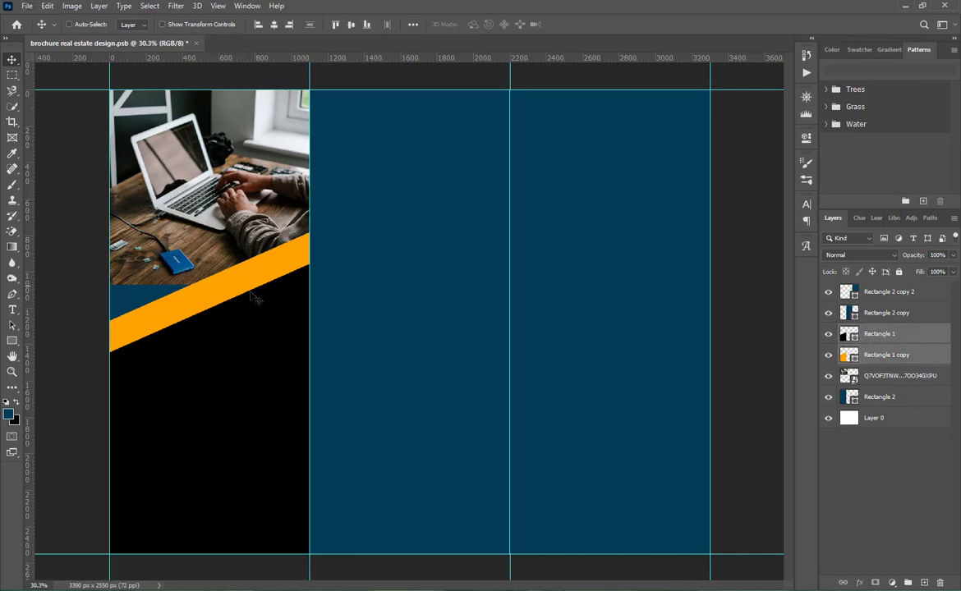
left_click_drag(237, 286, 638, 298)
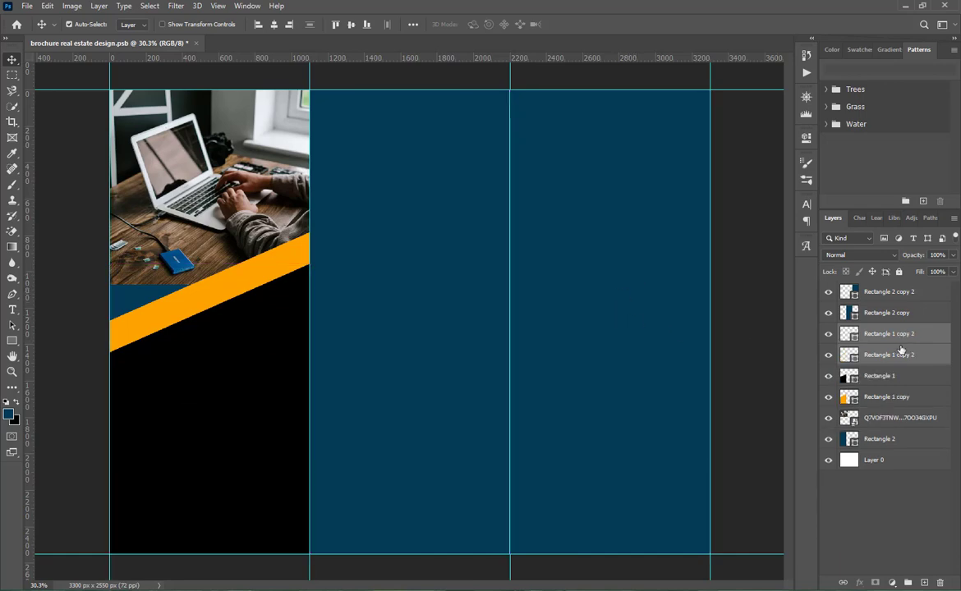
left_click_drag(901, 351, 820, 267)
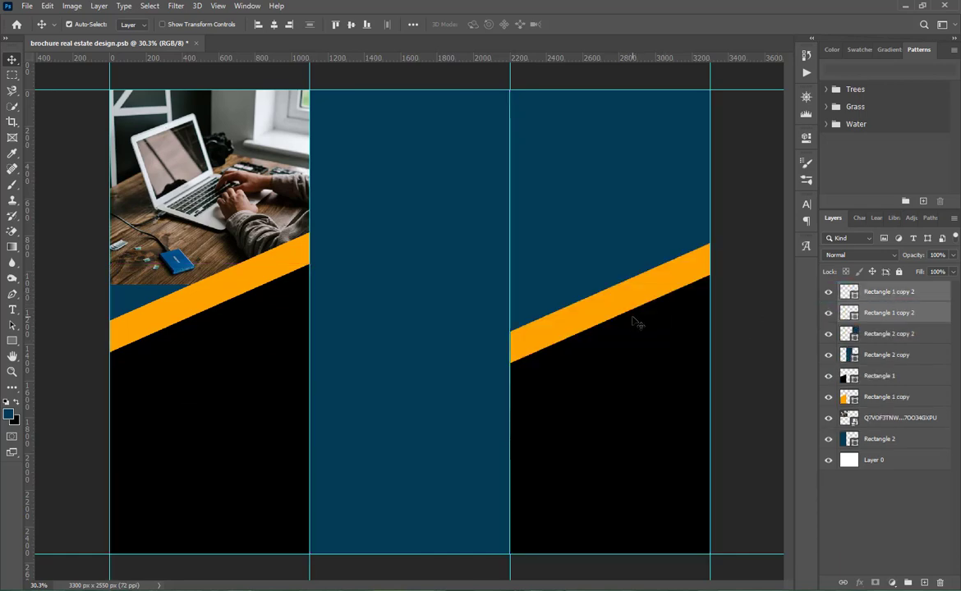
- Flip the third-column slanted shapes vertically and move them up against the top edge of the page
key("ctrl+t")
right_click(619, 347)
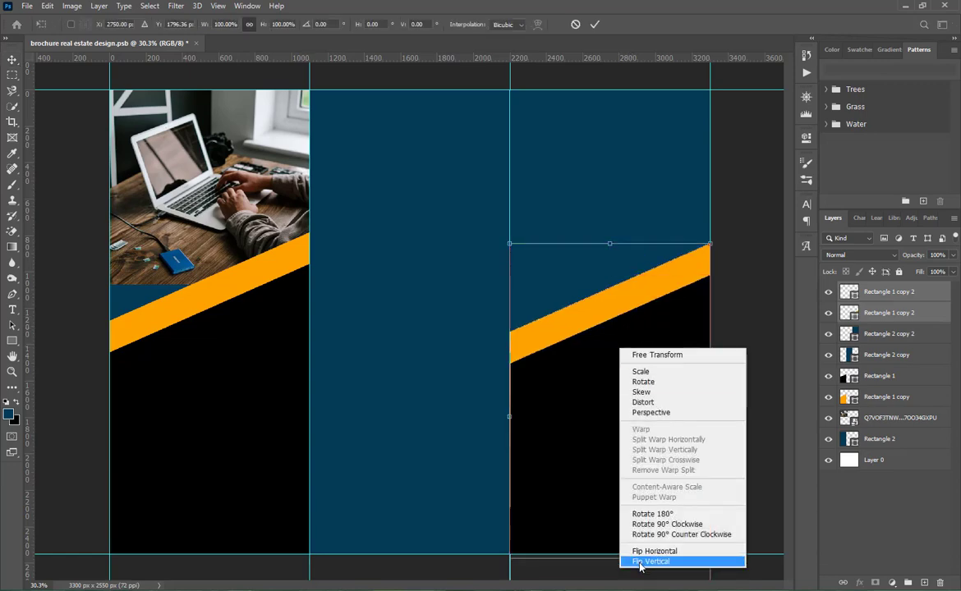
left_click(645, 551)
right_click(618, 430)
left_click(640, 423)
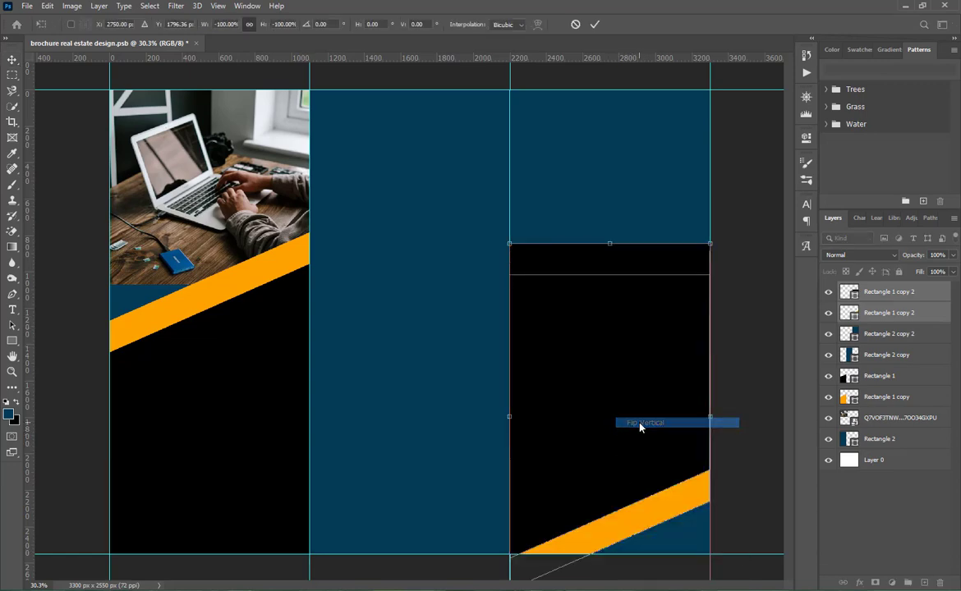
right_click(598, 437)
left_click(618, 419)
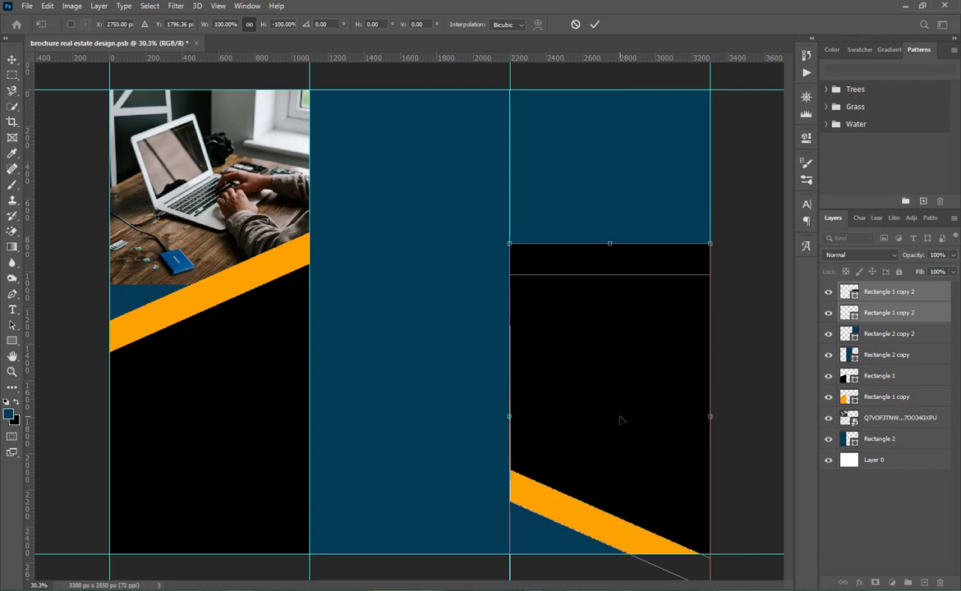
left_click_drag(620, 405, 617, 261)
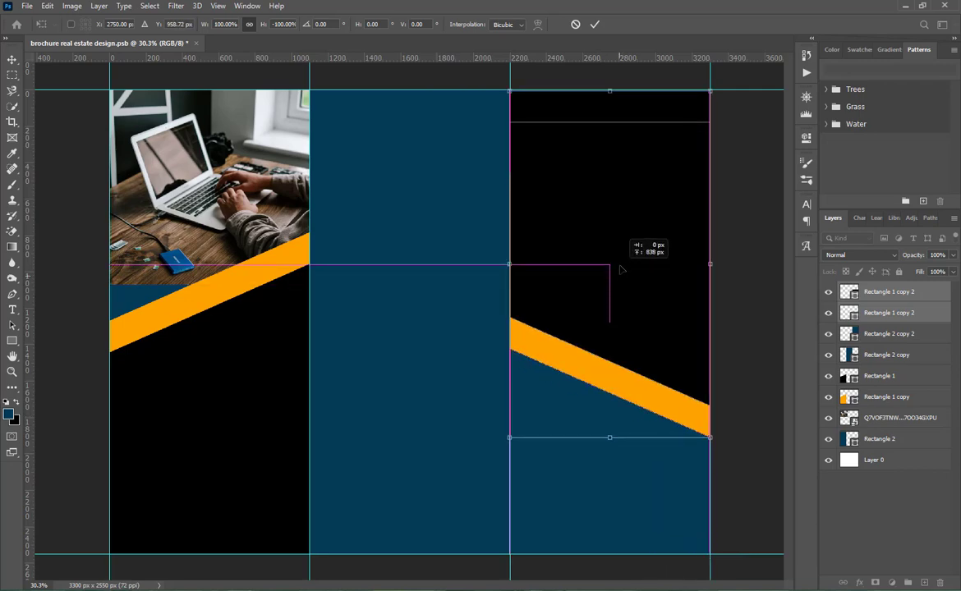
- Stretch the flipped black and orange shapes downward to about 112.8% height while keeping them at column width
left_click_drag(615, 443, 613, 525)
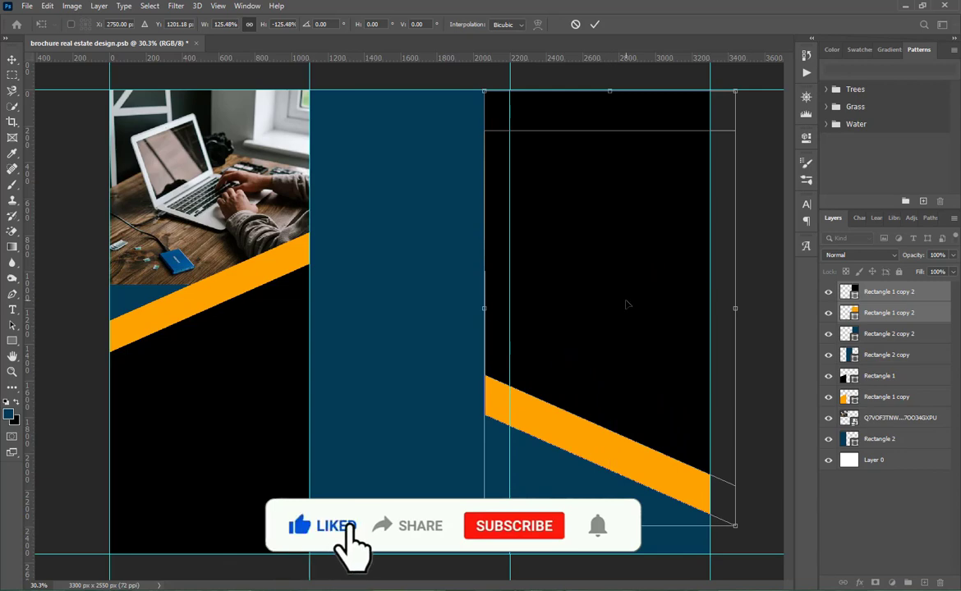
key("ctrl+z")
right_click(620, 394)
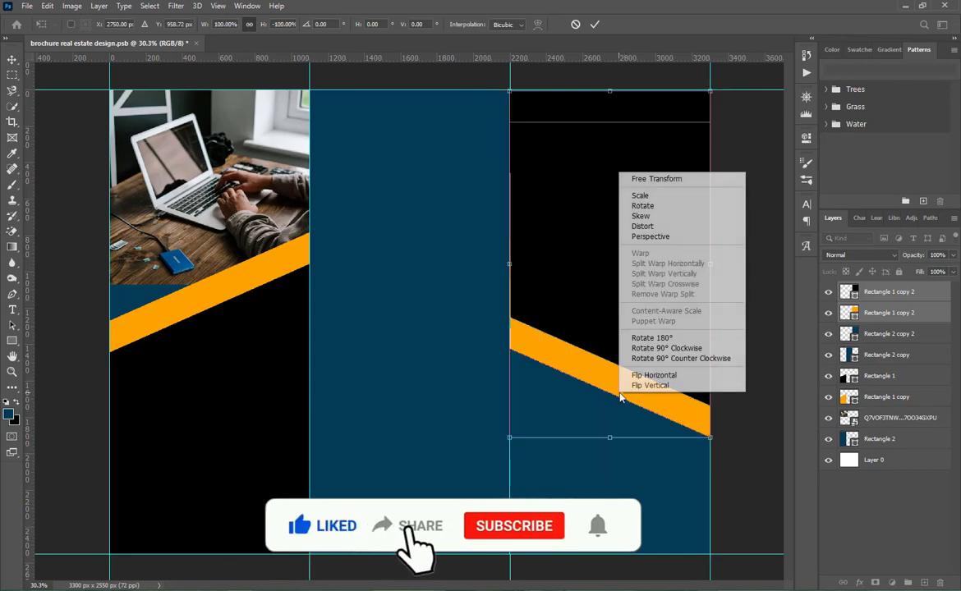
left_click(641, 226)
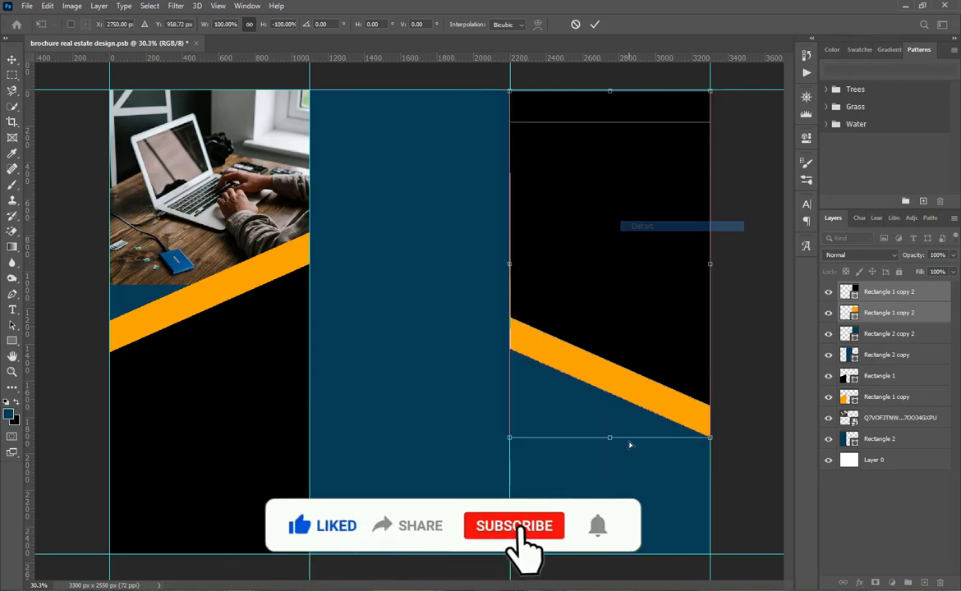
left_click_drag(611, 443, 611, 489)
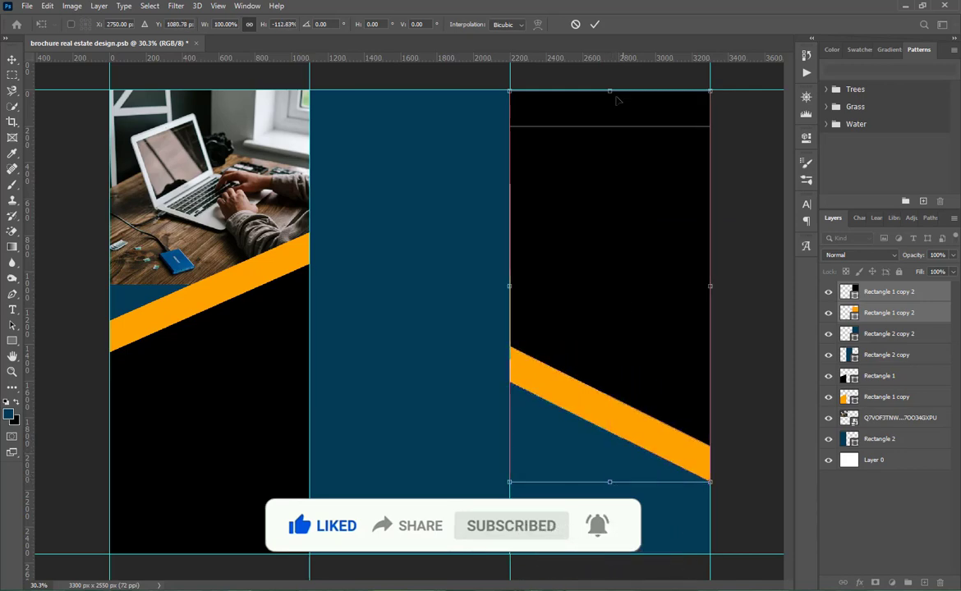
left_click(595, 24)
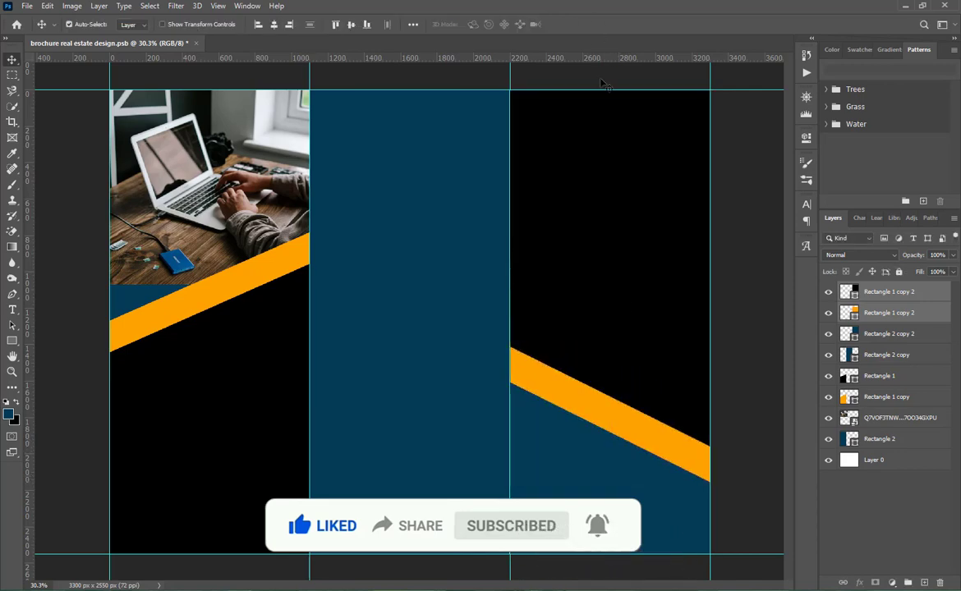
- Place the NSA-building-feature skyline photo above the second-column rectangle, scaled to 91.67% so it fits the column's width at its bottom edge
left_click(858, 510)
left_click(409, 361)
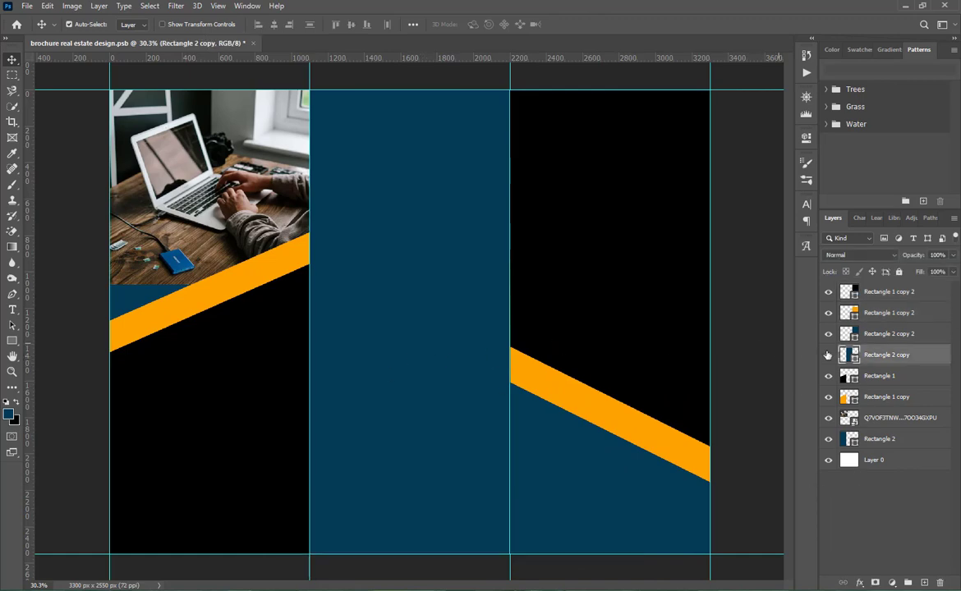
key("alt+Tab")
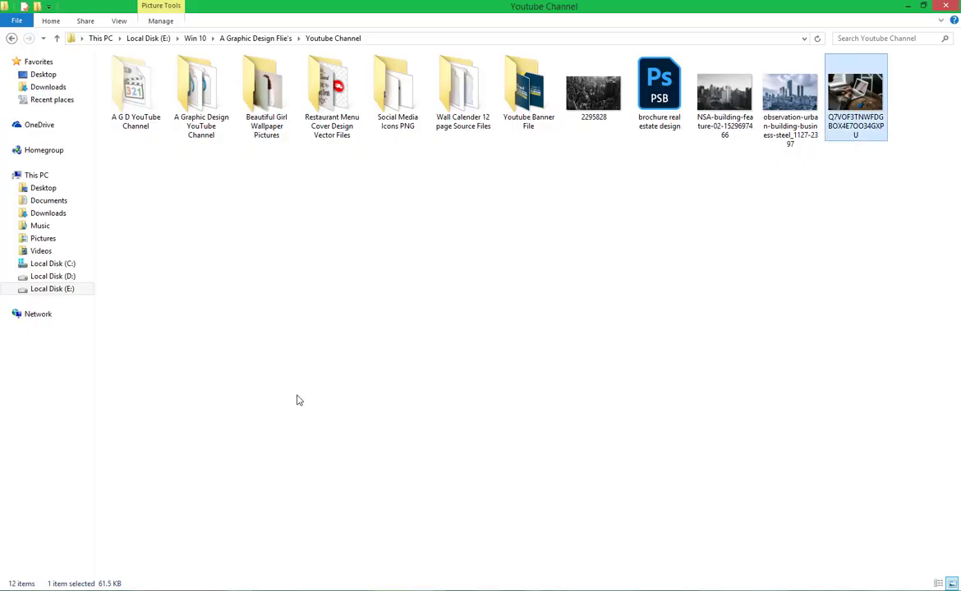
left_click(298, 362)
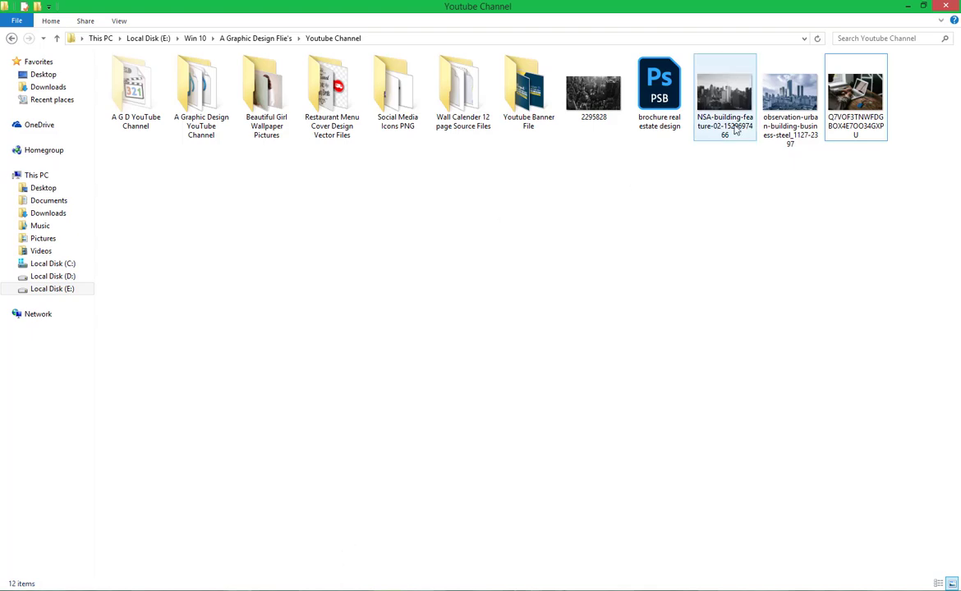
left_click_drag(724, 94, 597, 403)
left_click_drag(488, 575, 416, 473)
left_click_drag(422, 383, 459, 505)
left_click_drag(527, 474, 478, 495)
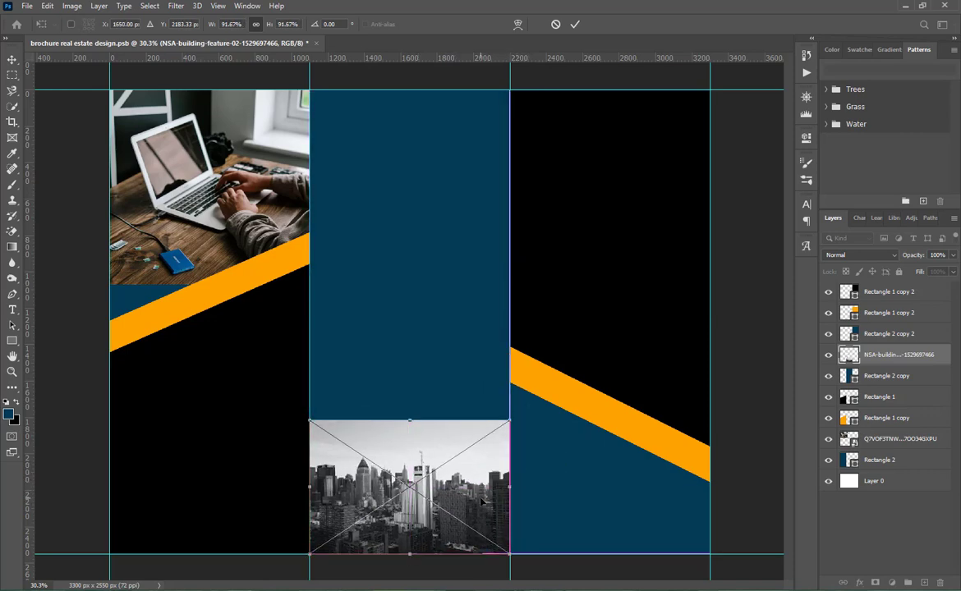
left_click(576, 26)
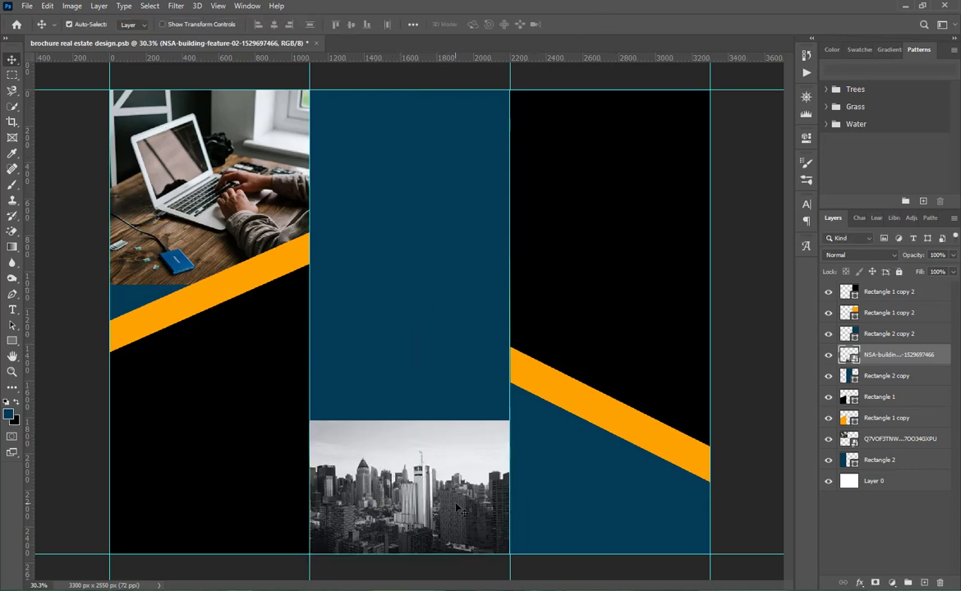
- Remove the sky from the skyline photo and recolour the second-column rectangle white
scroll(457, 542, "up", 2, "alt")
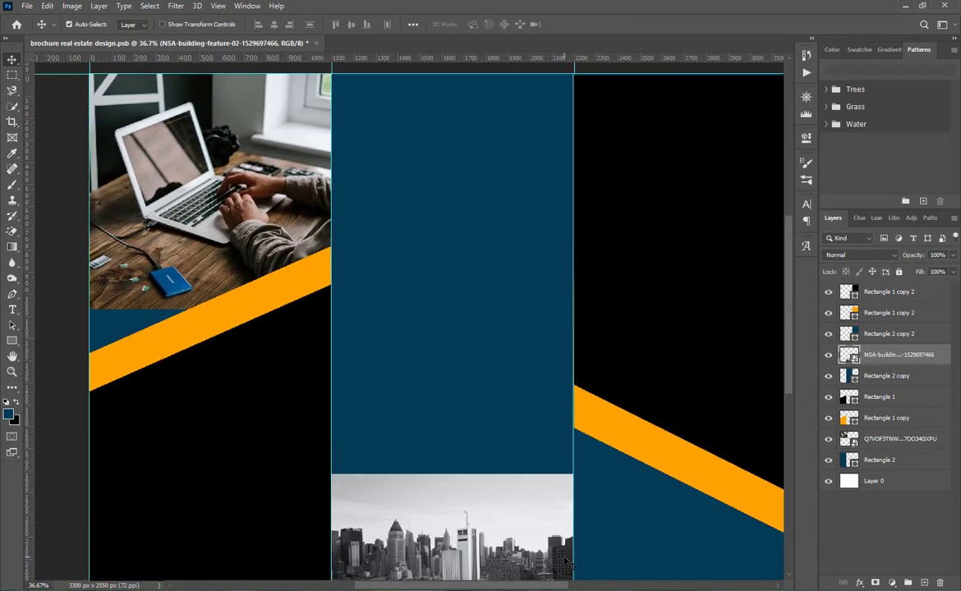
scroll(565, 563, "down", 3)
scroll(506, 487, "up", 4, "alt")
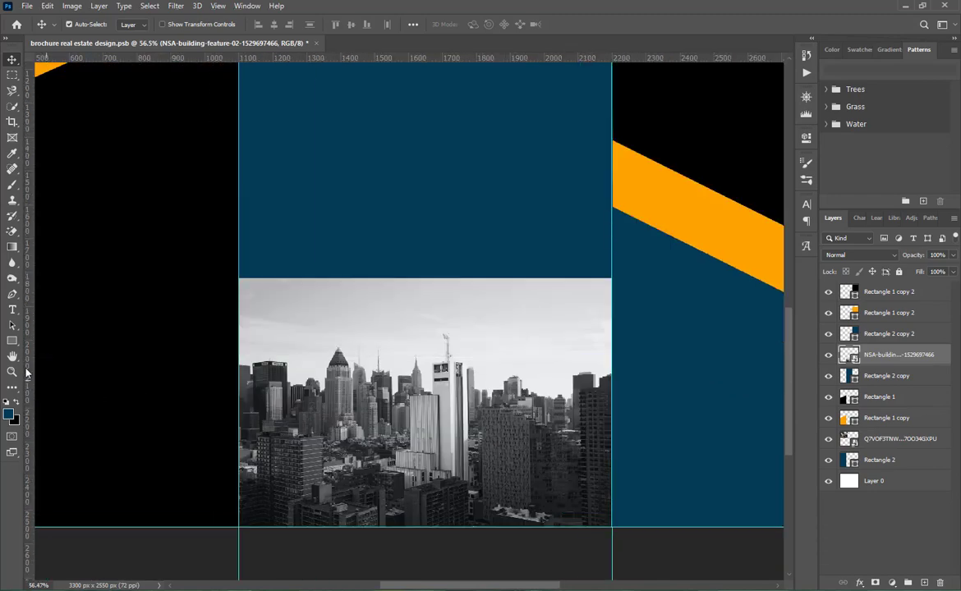
scroll(632, 349, "down", 4)
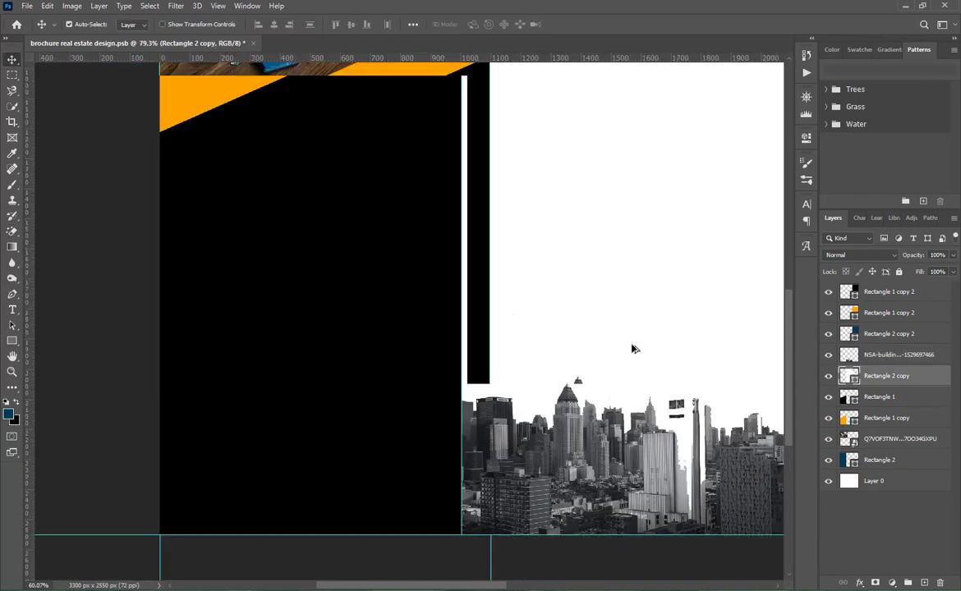
scroll(633, 349, "down", 5)
scroll(635, 350, "up", 2)
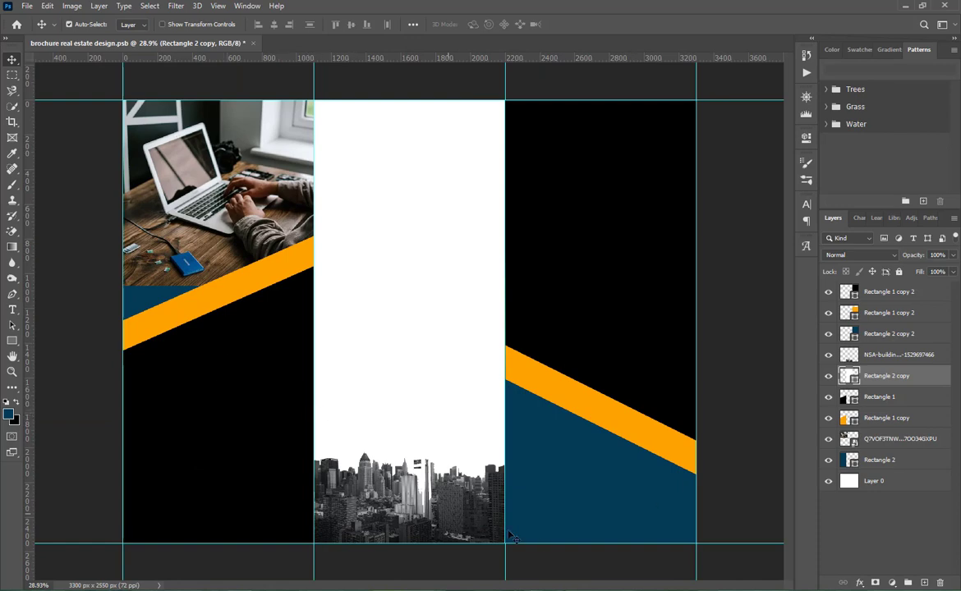
- Place the 2295828 city photo from File Explorer beneath the third-column slanted shapes, covering the lower part of that column
left_click(888, 528)
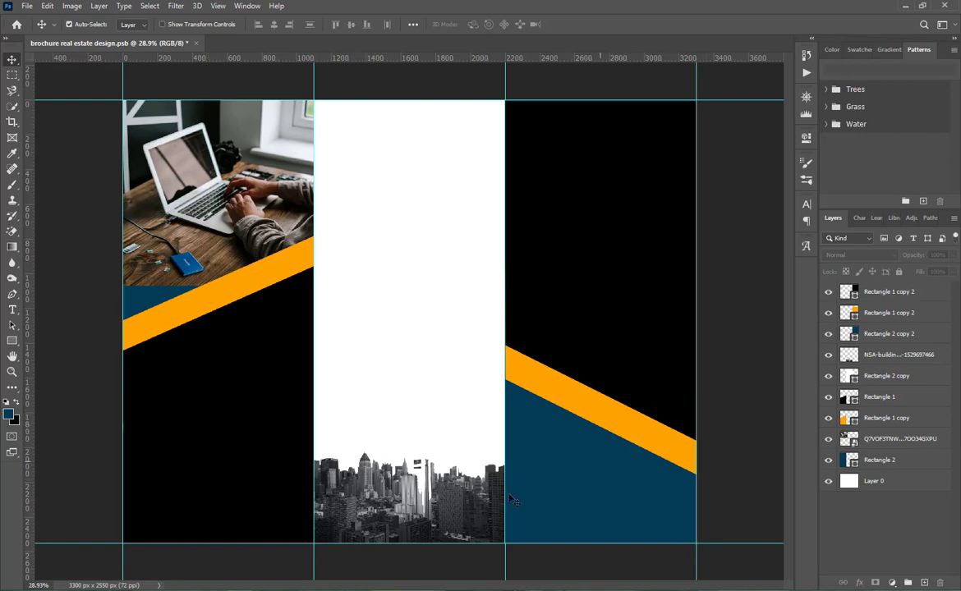
left_click(507, 445)
key("alt+Tab")
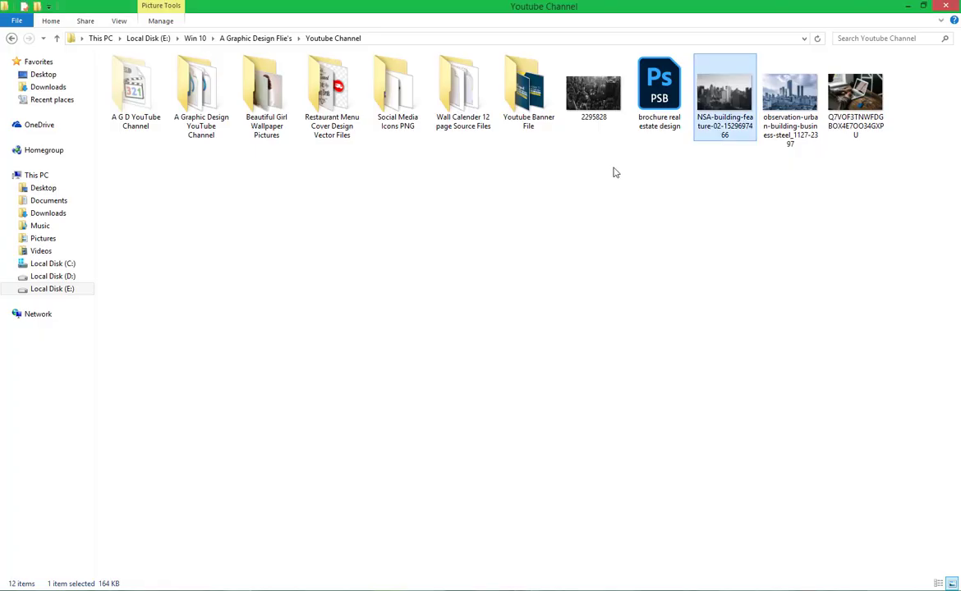
left_click_drag(739, 98, 615, 251)
left_click_drag(593, 90, 561, 516)
key("alt+Tab")
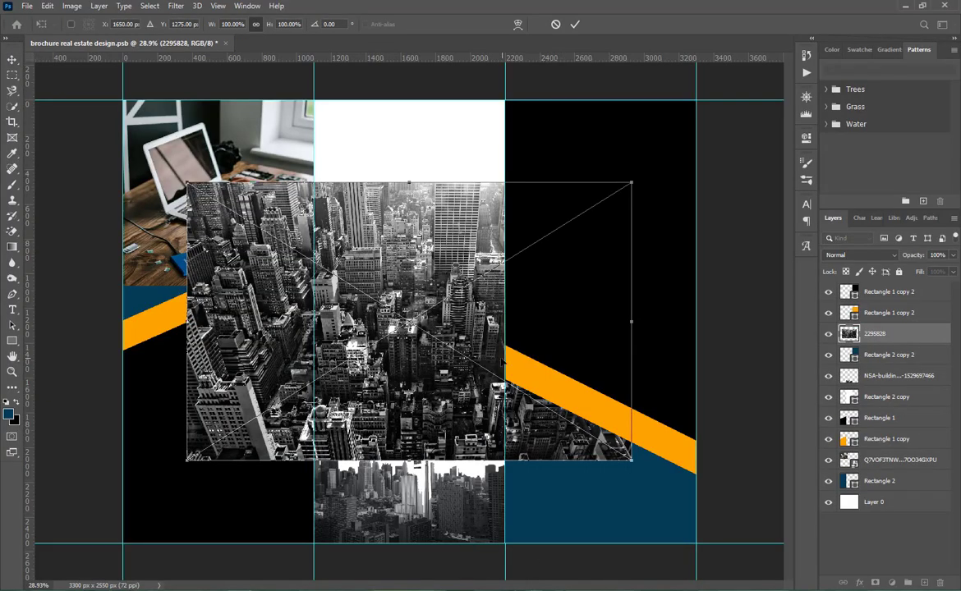
left_click_drag(417, 311, 481, 384)
left_click_drag(504, 441, 559, 431)
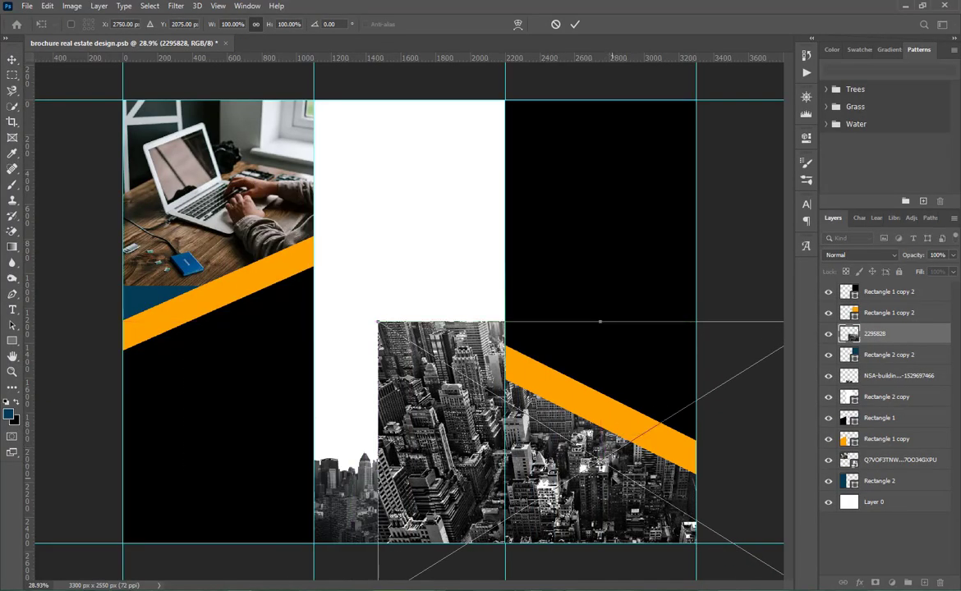
right_click(613, 275)
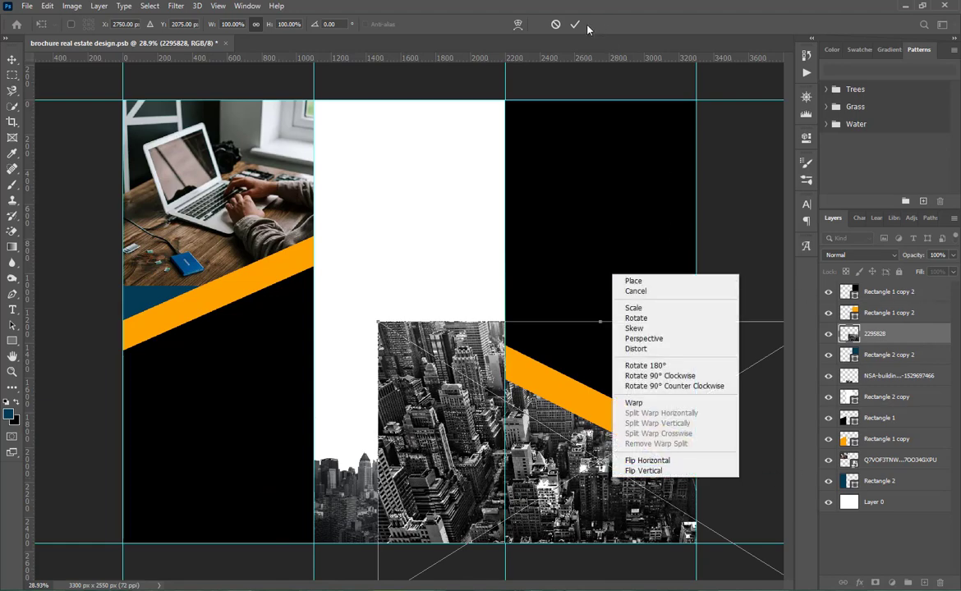
left_click(588, 30)
left_click(572, 25)
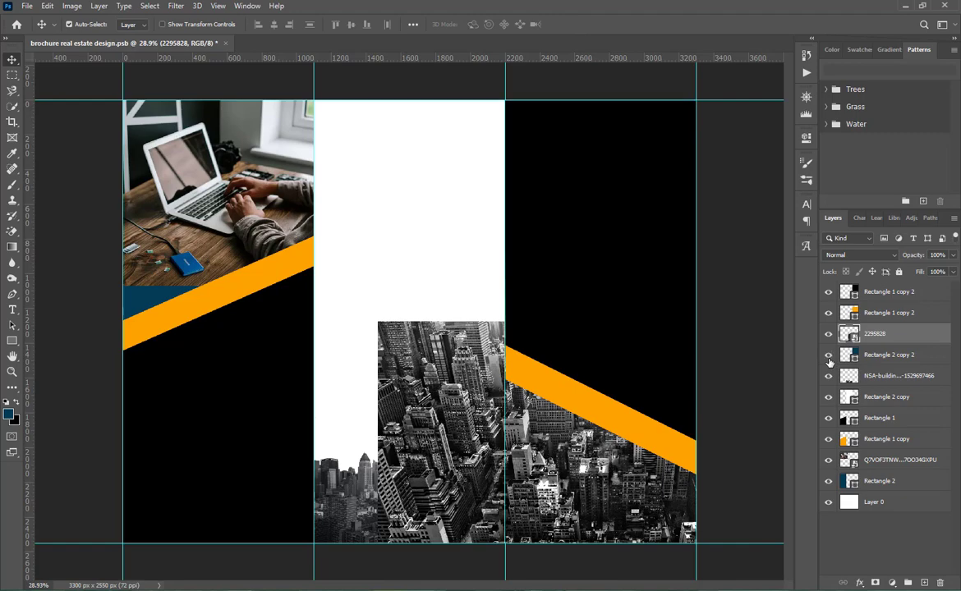
- Try to move the third-column blue rectangle above the 2295828 photo and clip it to that photo
left_click_drag(890, 355, 882, 326)
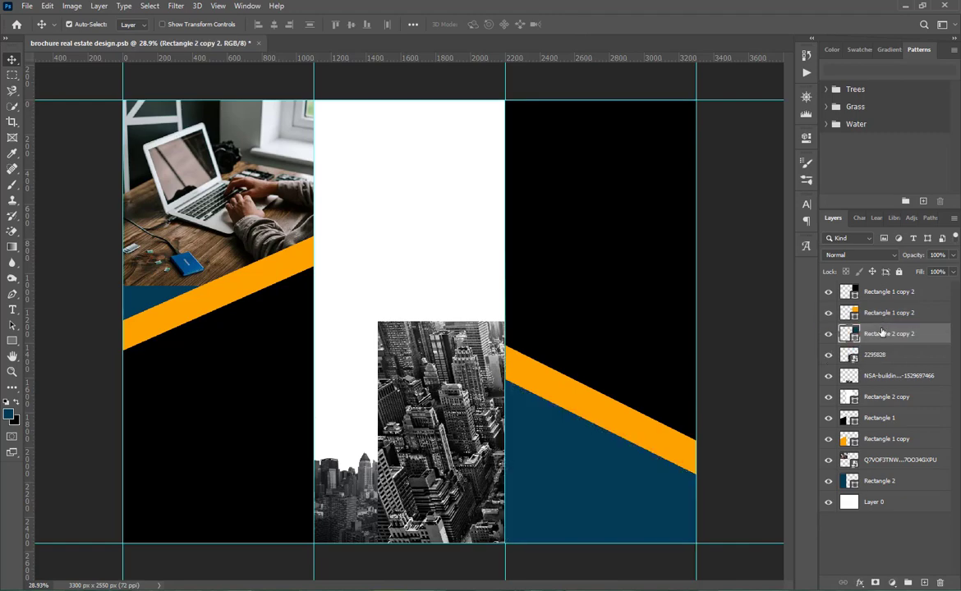
right_click(882, 334)
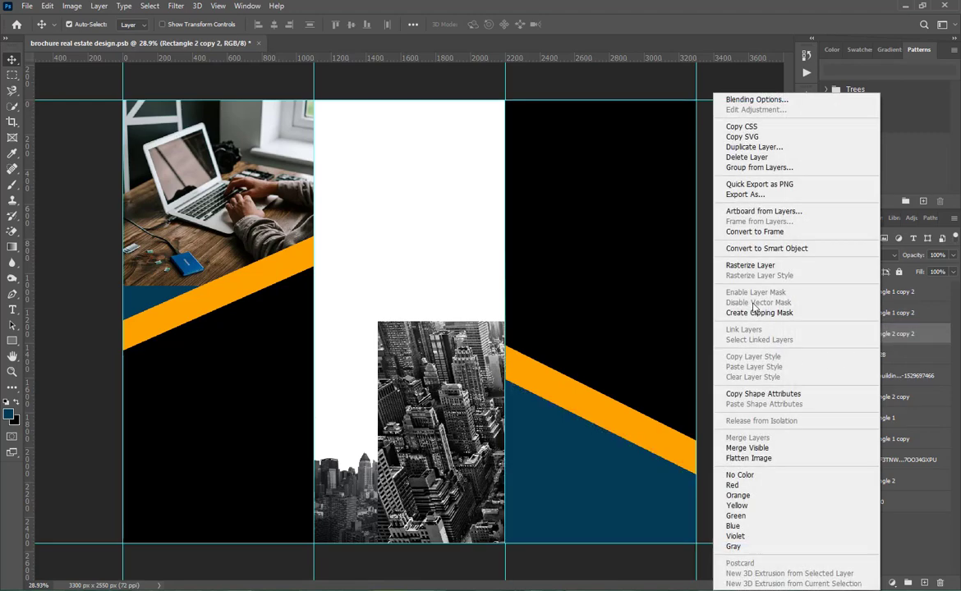
left_click(754, 313)
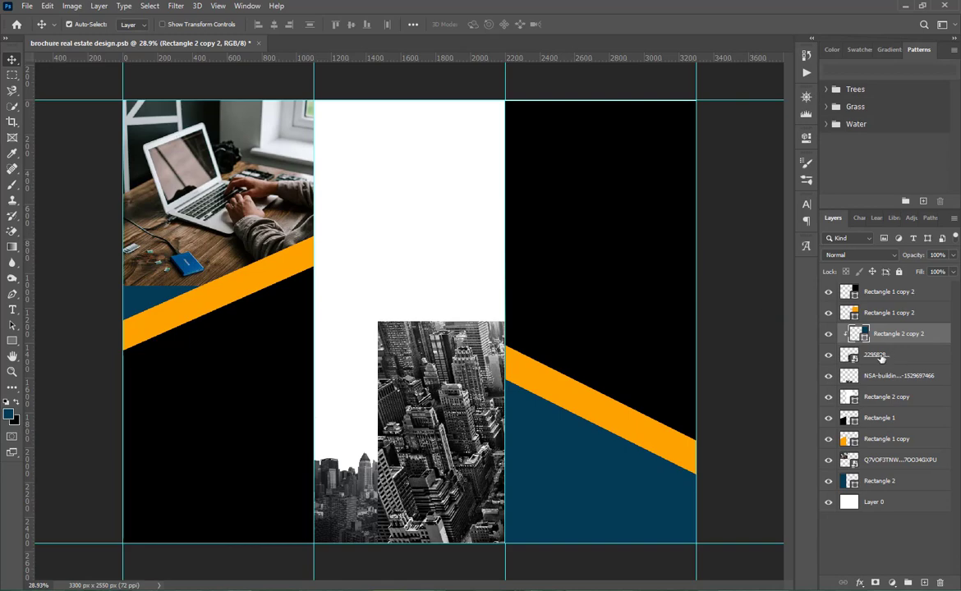
left_click(827, 355)
left_click(827, 355)
left_click(828, 354)
left_click(828, 355)
key("ctrl+alt+g")
key("ctrl+[")
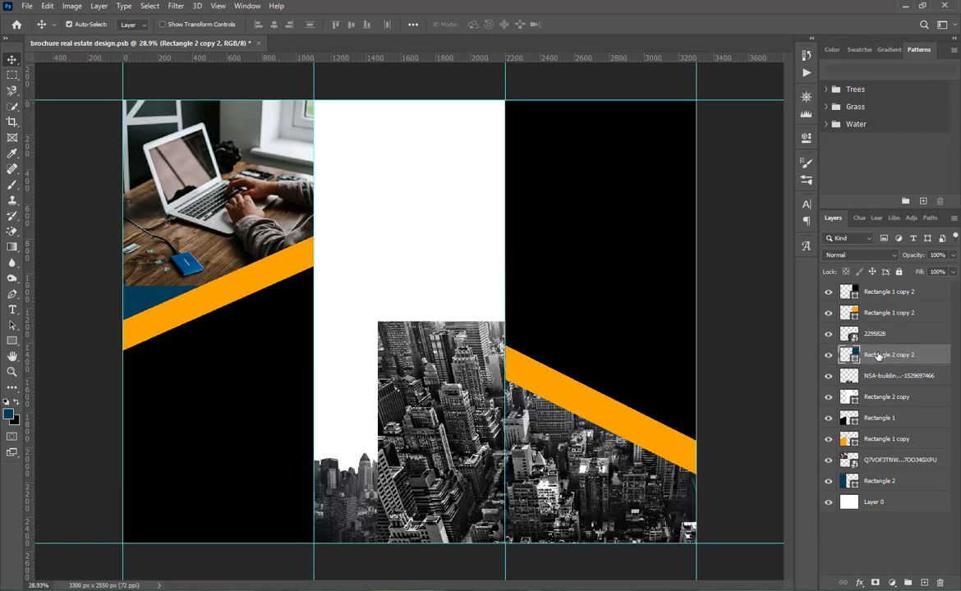
- Clip the 2295828 photo to the third-column blue rectangle and shift it down and sideways within that shape
right_click(876, 333)
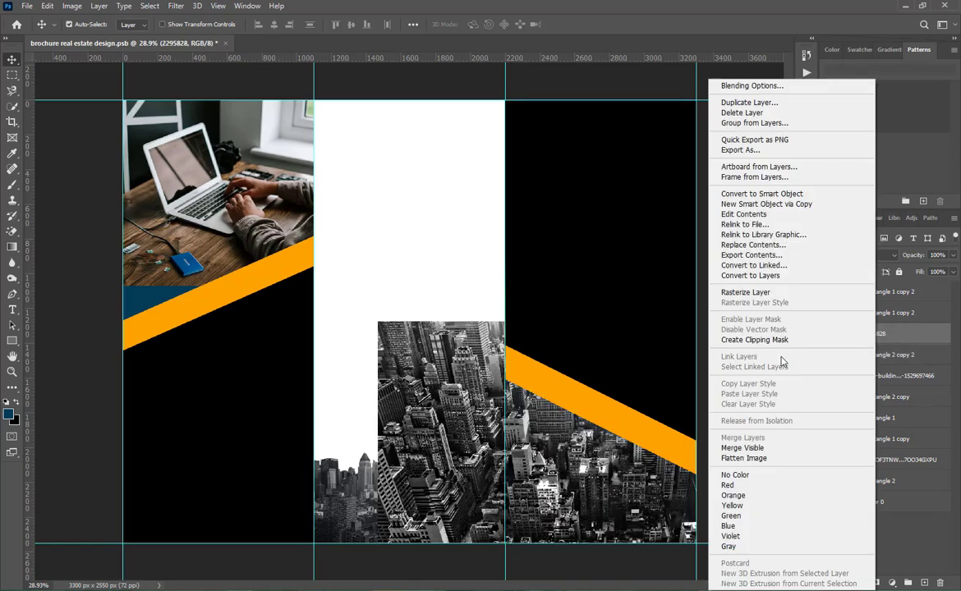
left_click(771, 338)
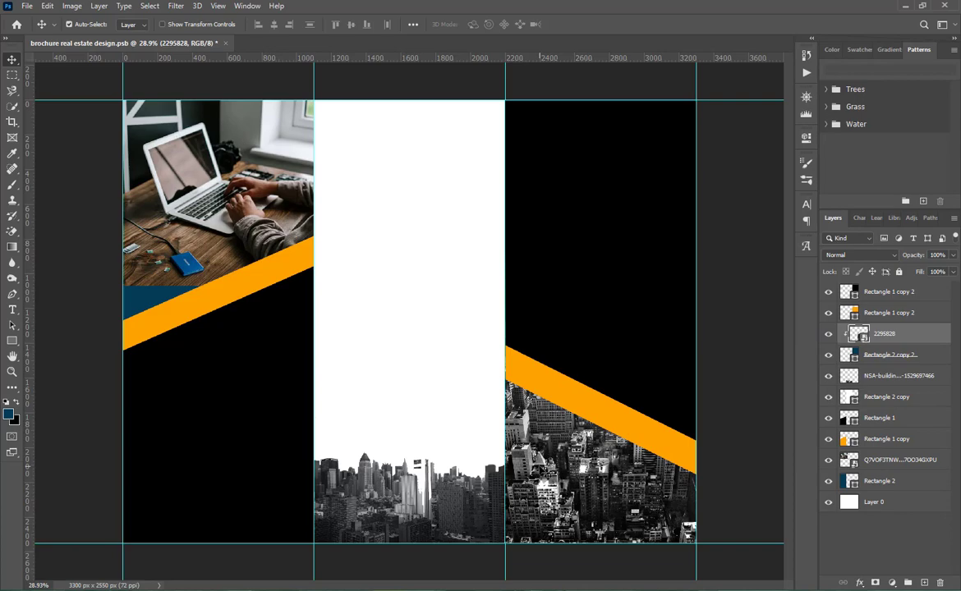
left_click_drag(546, 452, 573, 490)
left_click(727, 301)
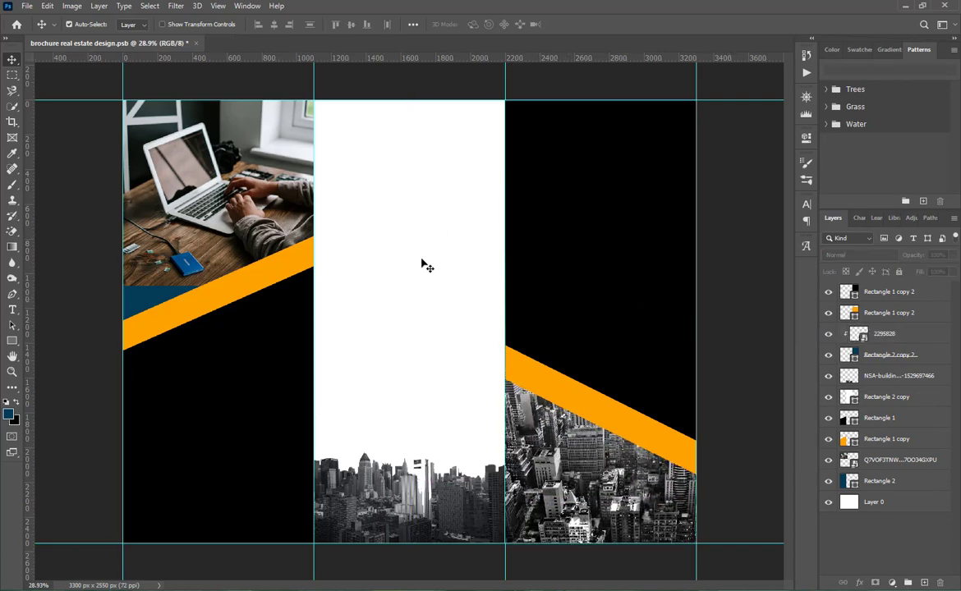
left_click(874, 503)
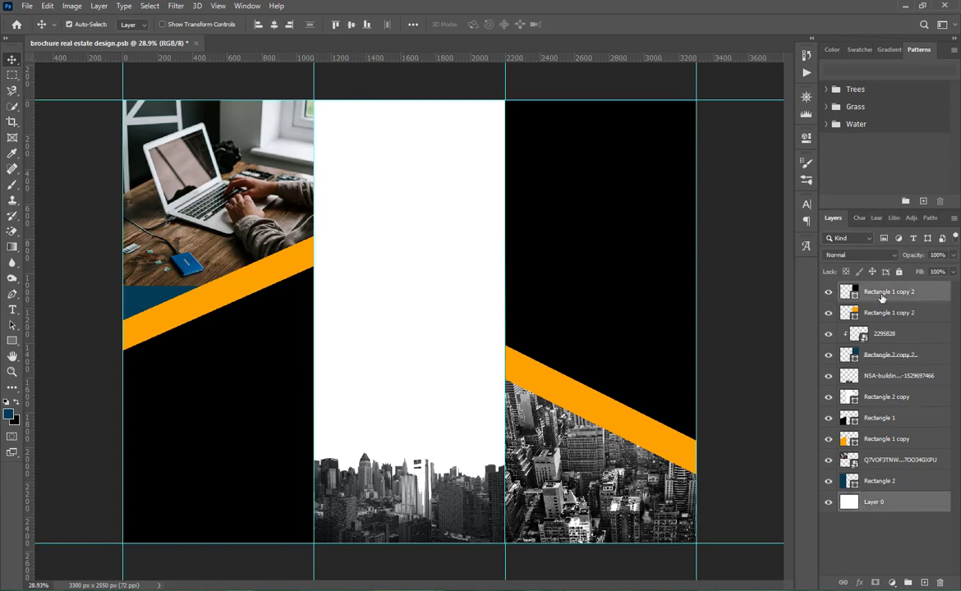
left_click(882, 296)
left_click(892, 500, "shift")
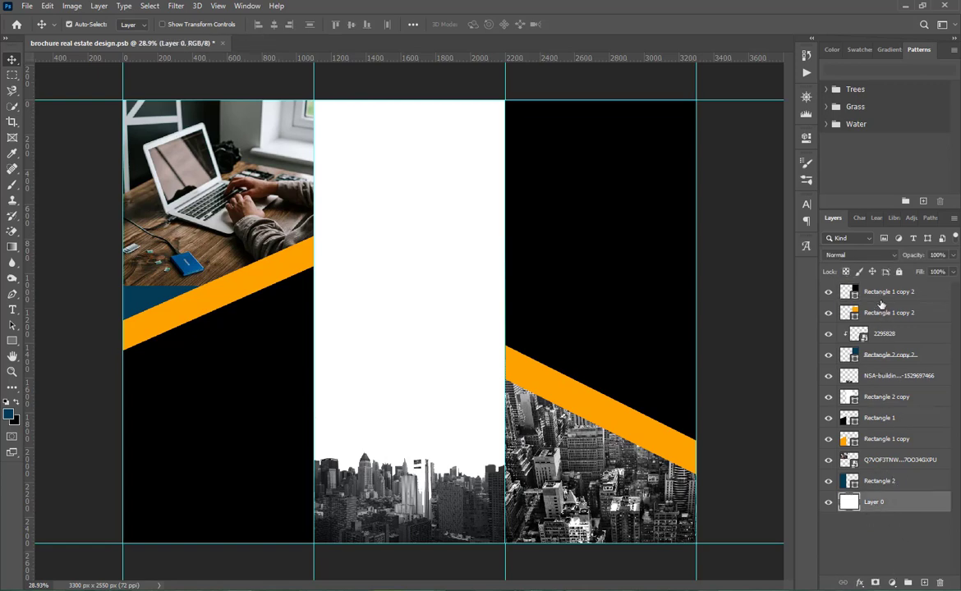
left_click(885, 570)
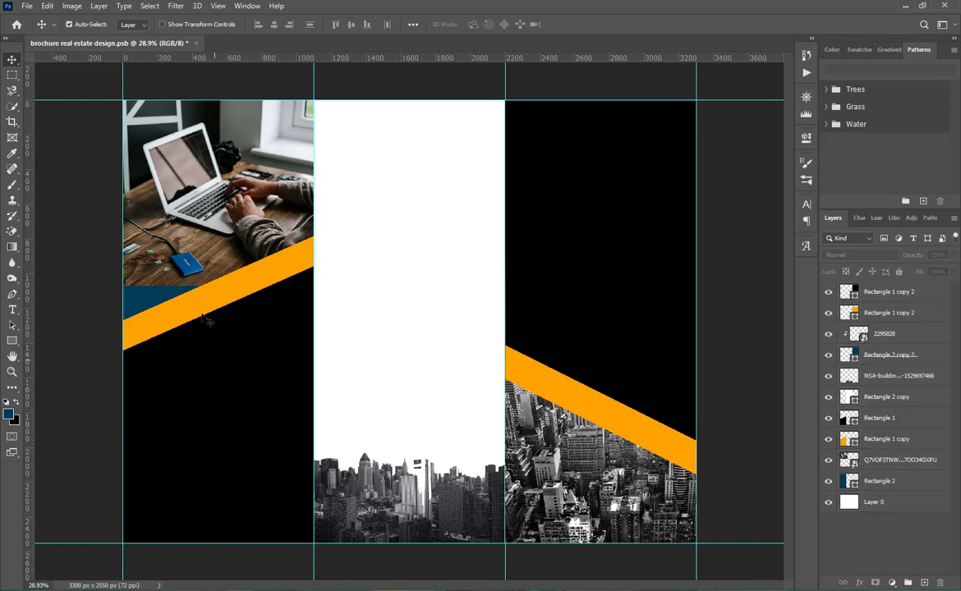
- Group the first column's laptop photo, blue rectangle, orange band and black shape
left_click(148, 261)
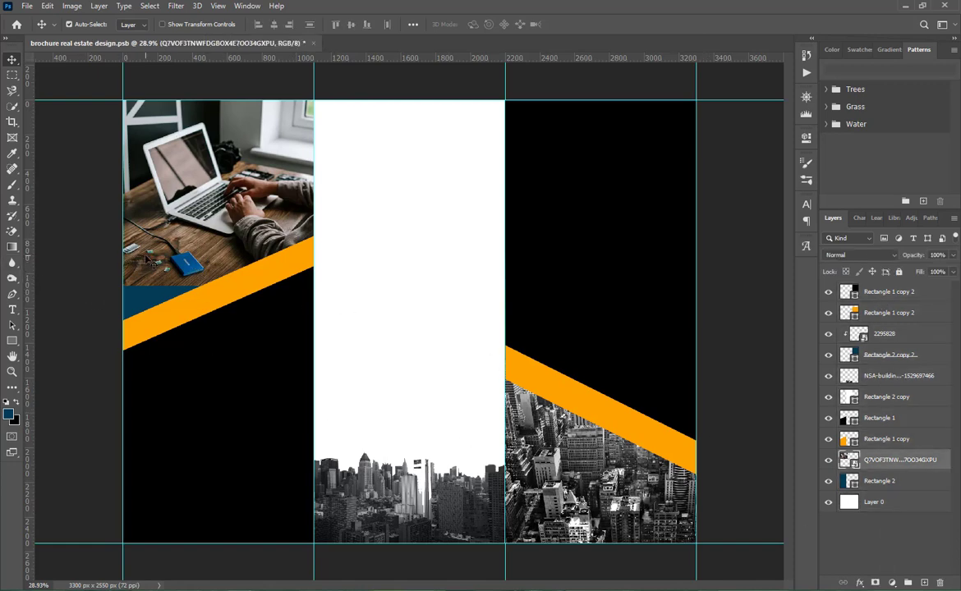
left_click(140, 296, "shift")
left_click(158, 315, "shift")
left_click(197, 380, "shift")
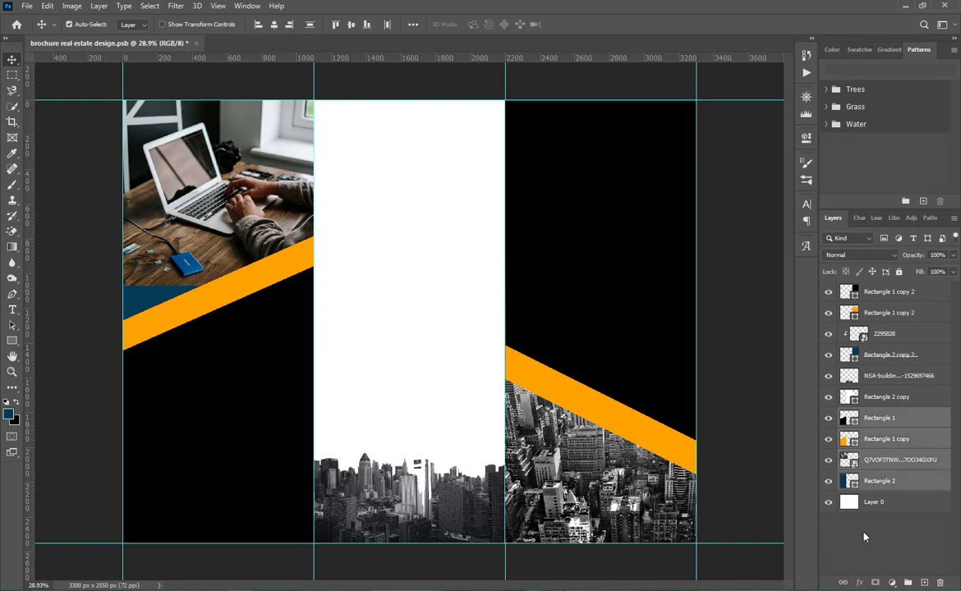
key("ctrl+g")
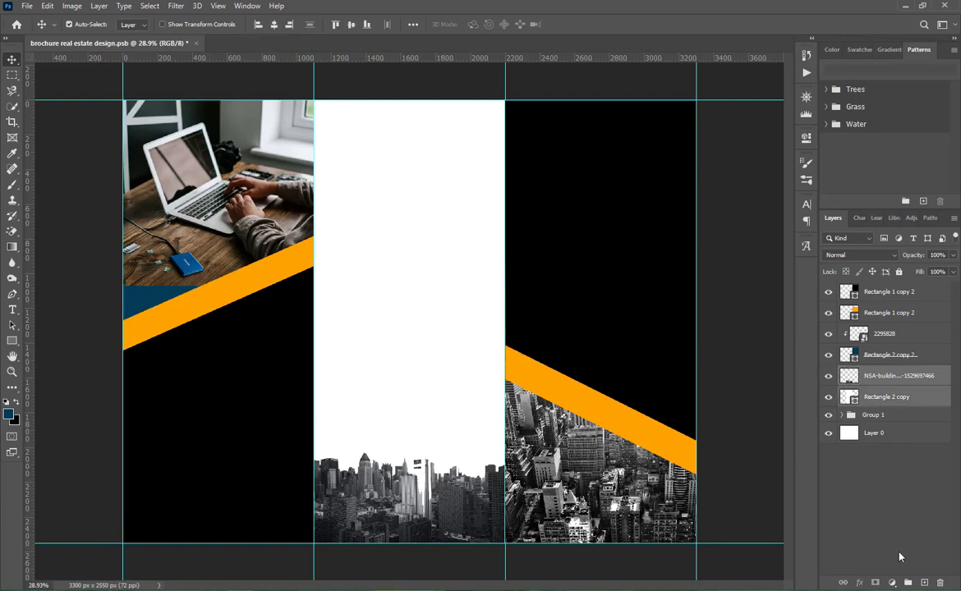
- Group the second column's skyline photo with its white rectangle, and put the third column's four layers in a separate group
left_click(907, 582)
left_click(880, 356)
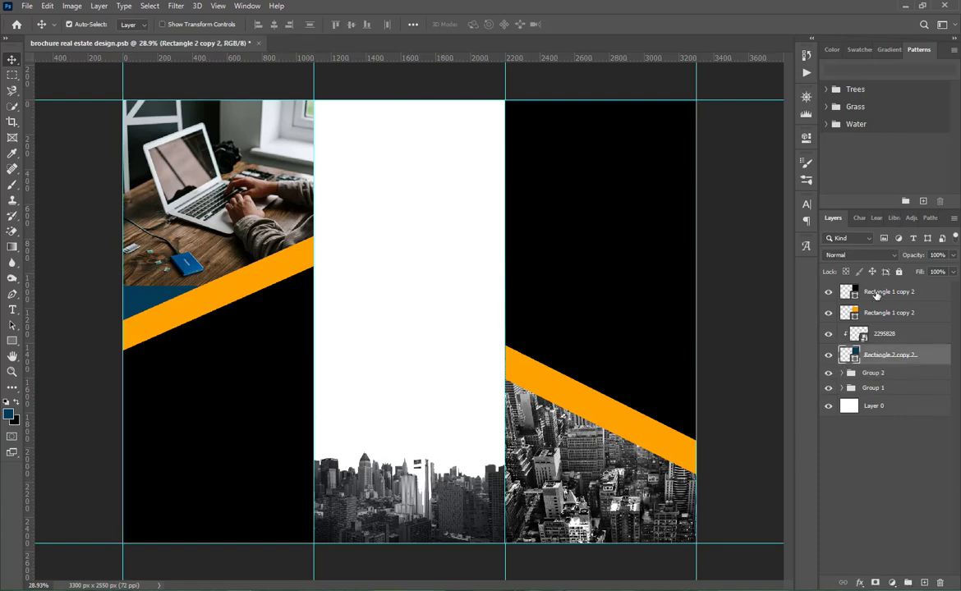
left_click(886, 291, "shift")
left_click(907, 582)
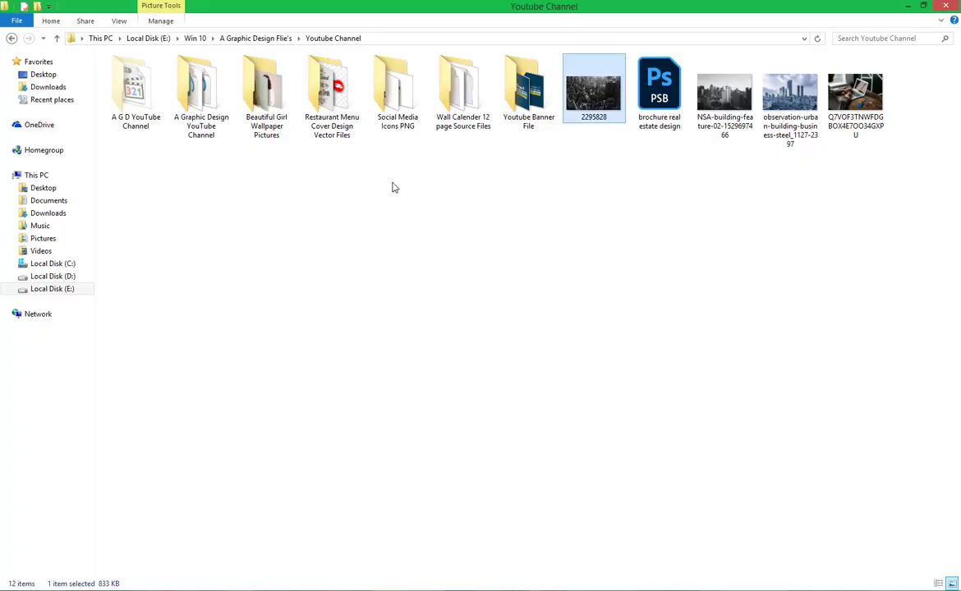
- Switch to File Explorer and open the Real Estate Image's folder inside A Graphic Design Flie's
right_click(393, 187)
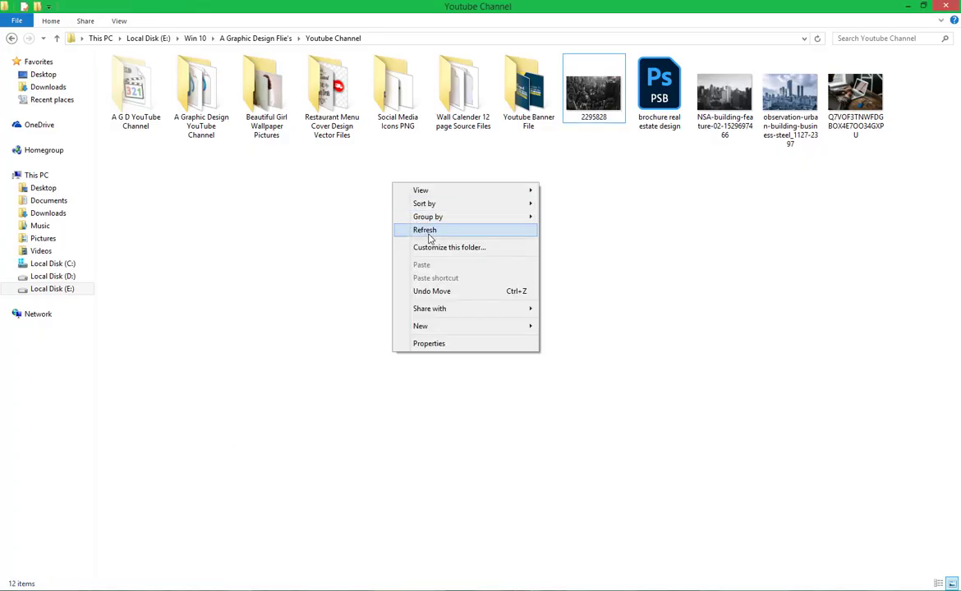
left_click(414, 229)
left_click(259, 39)
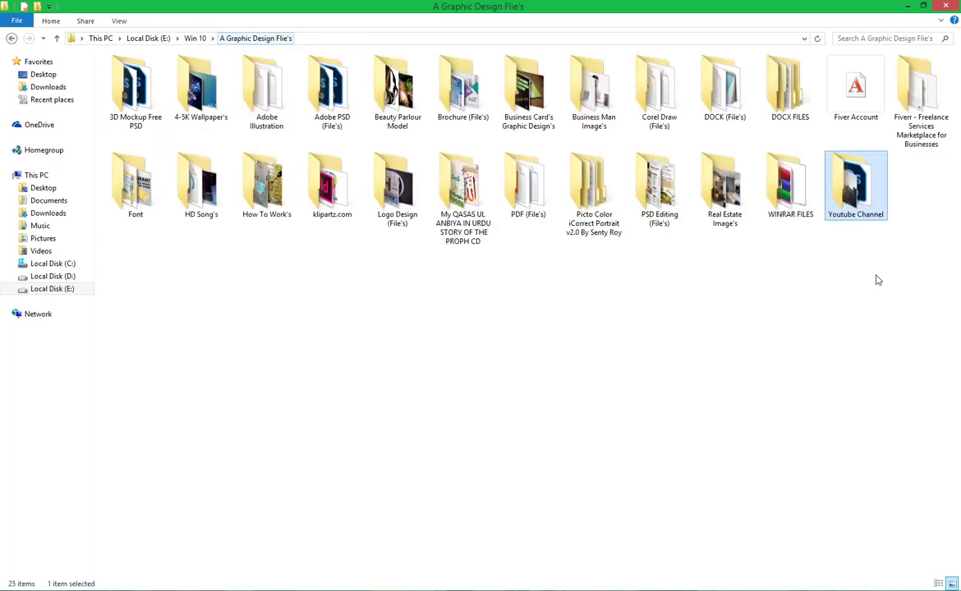
double_click(726, 191)
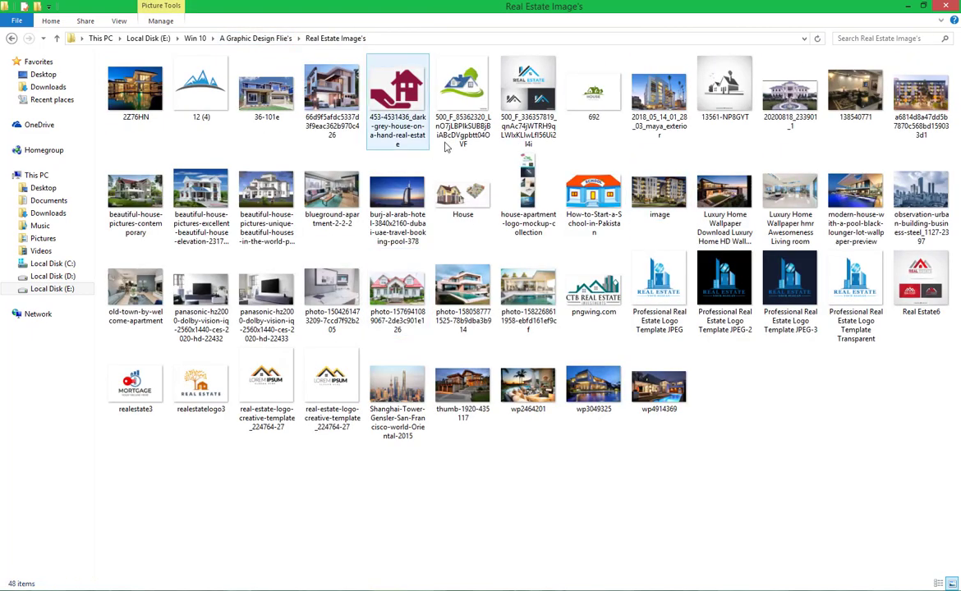
right_click(501, 432)
left_click(537, 309)
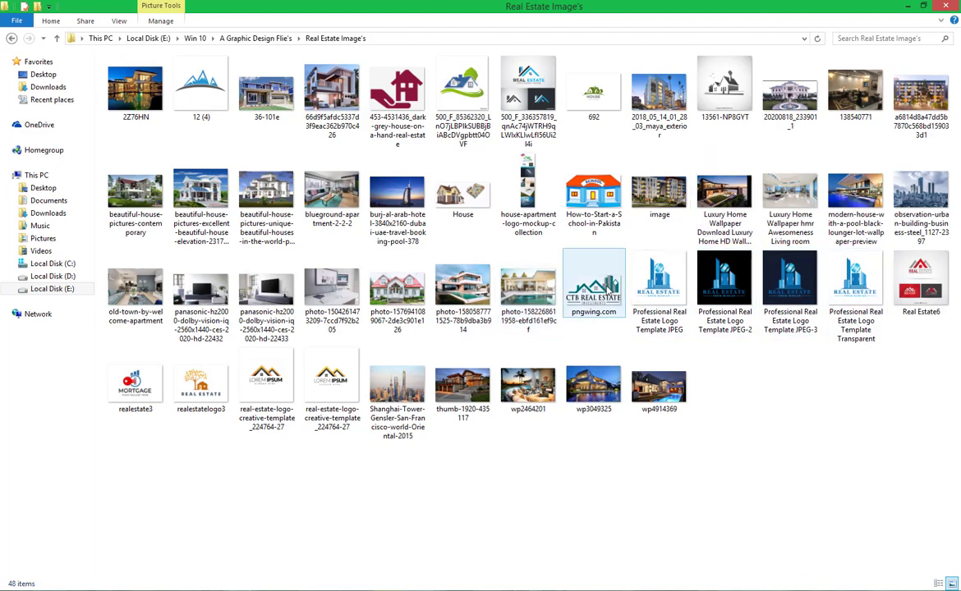
- Place the pngwing.com CTB Real Estate logo in the brochure, centred near the top of the second column
left_click_drag(593, 283, 413, 148)
left_click_drag(444, 180, 455, 147)
left_click(574, 24)
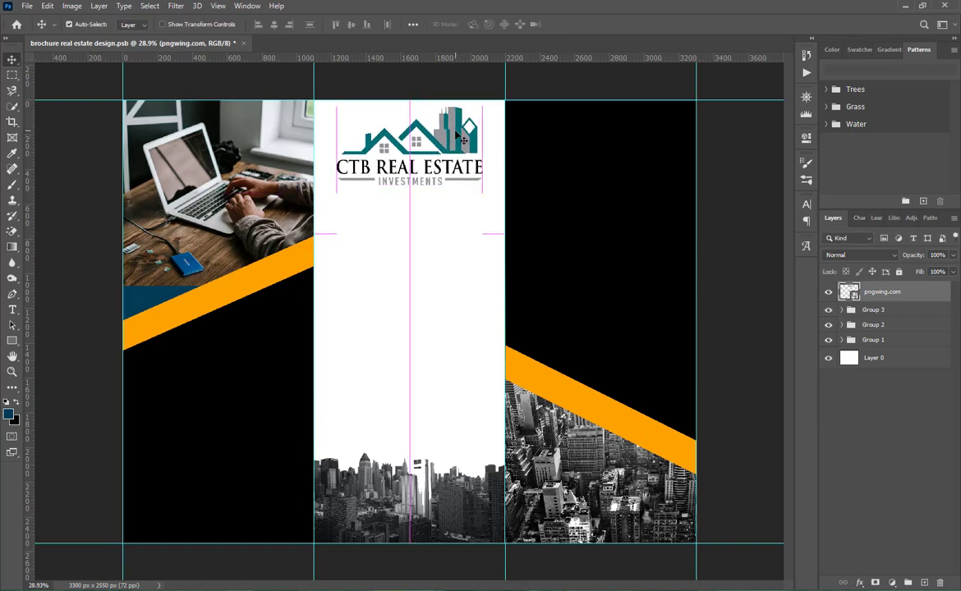
left_click(894, 491)
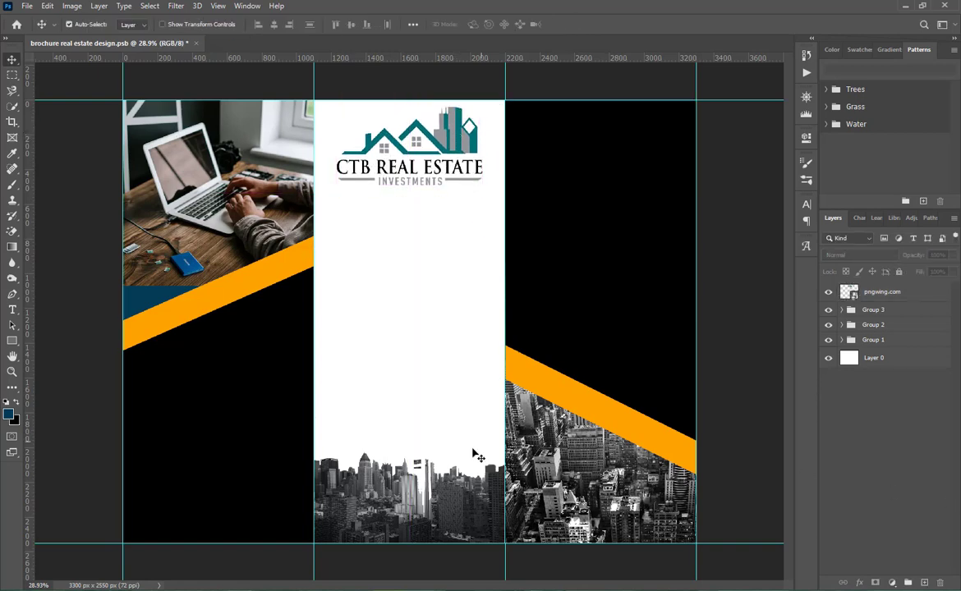
- Start a 72 pt Impact text line in the first column's black area and colour it orange ffa200, sampled from the slanted band
left_click(11, 318)
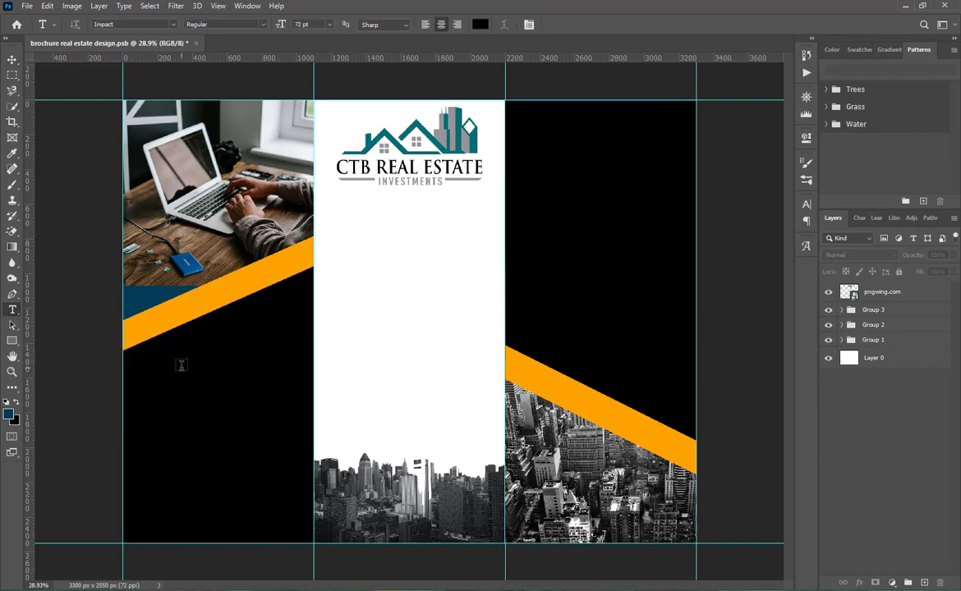
left_click(181, 365)
left_click(479, 25)
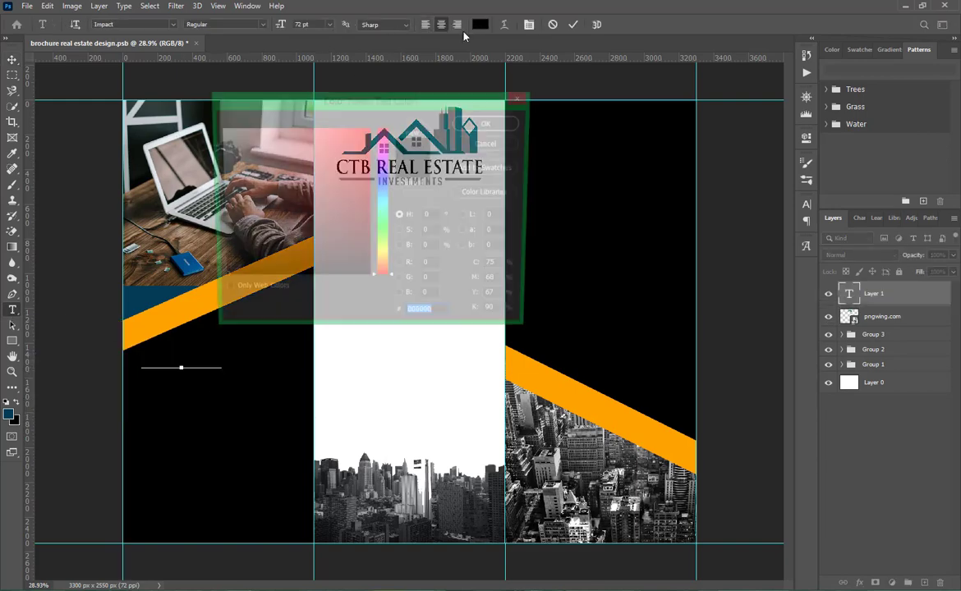
left_click(176, 299)
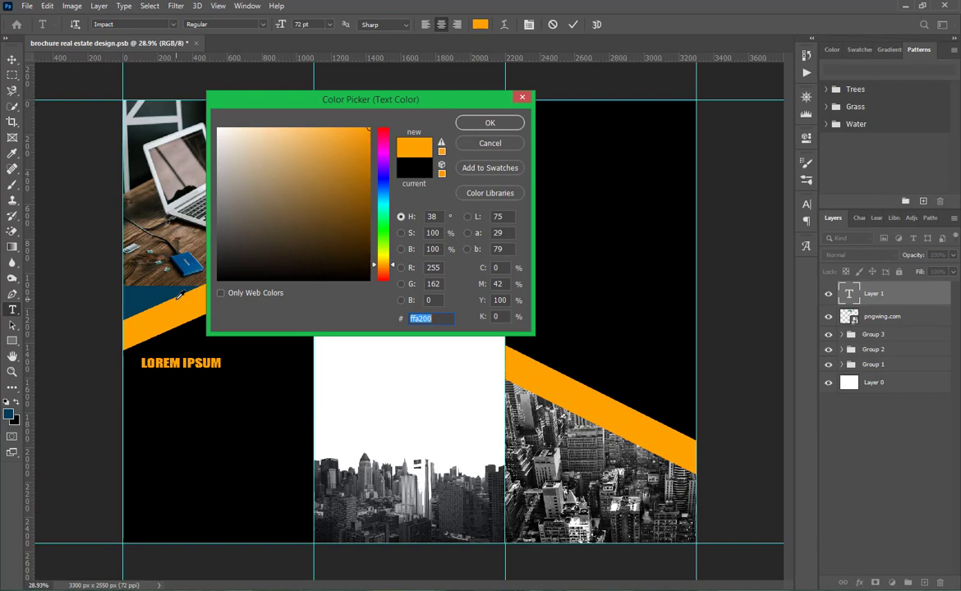
left_click(466, 122)
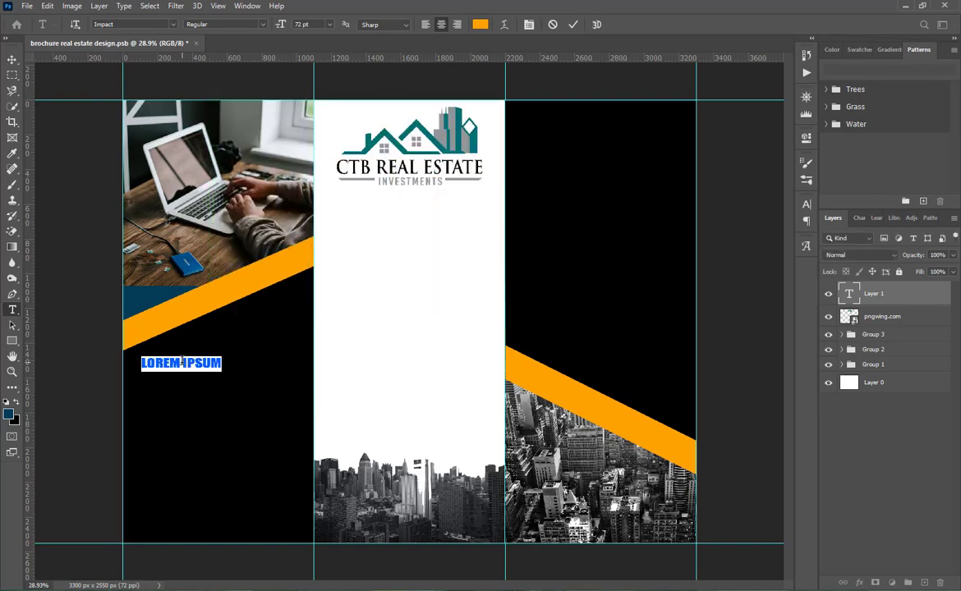
- Enter "50 YEARS OF" as the orange headline text in the first column's black area
type("50")
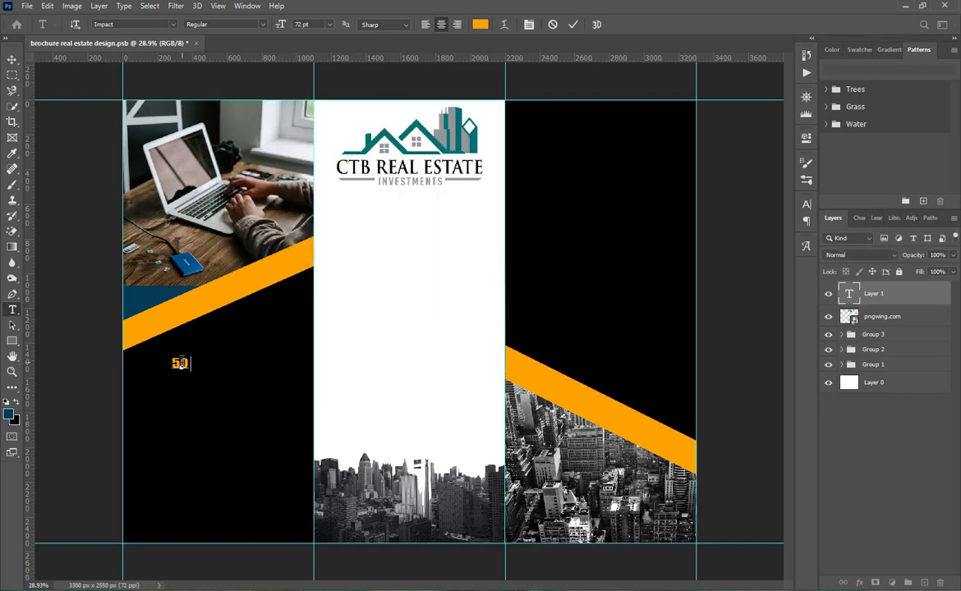
type(" YEARS")
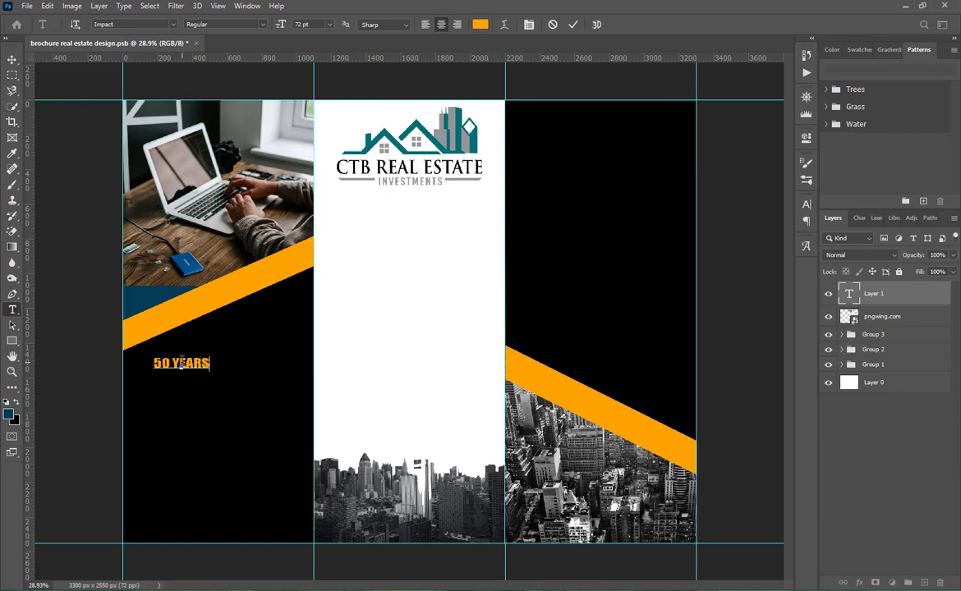
type(" OF")
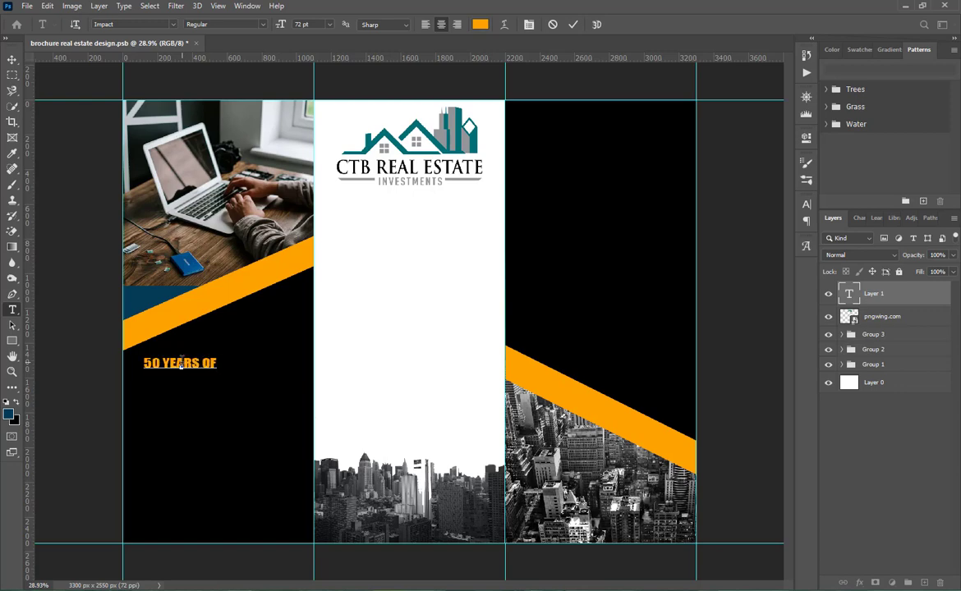
- Change the "50 YEARS OF" headline's font to Calibri Bold
triple_click(181, 363)
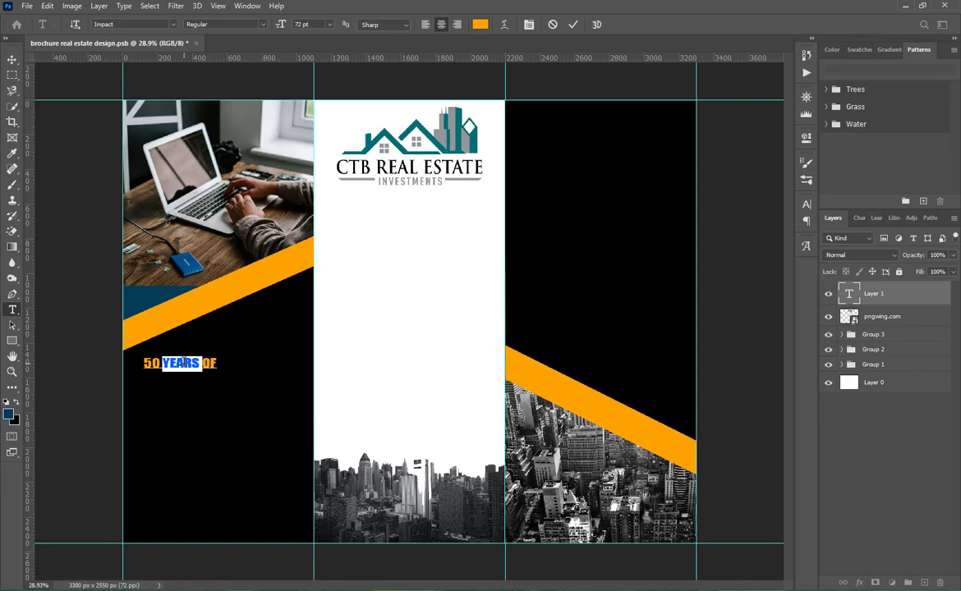
left_click(806, 203)
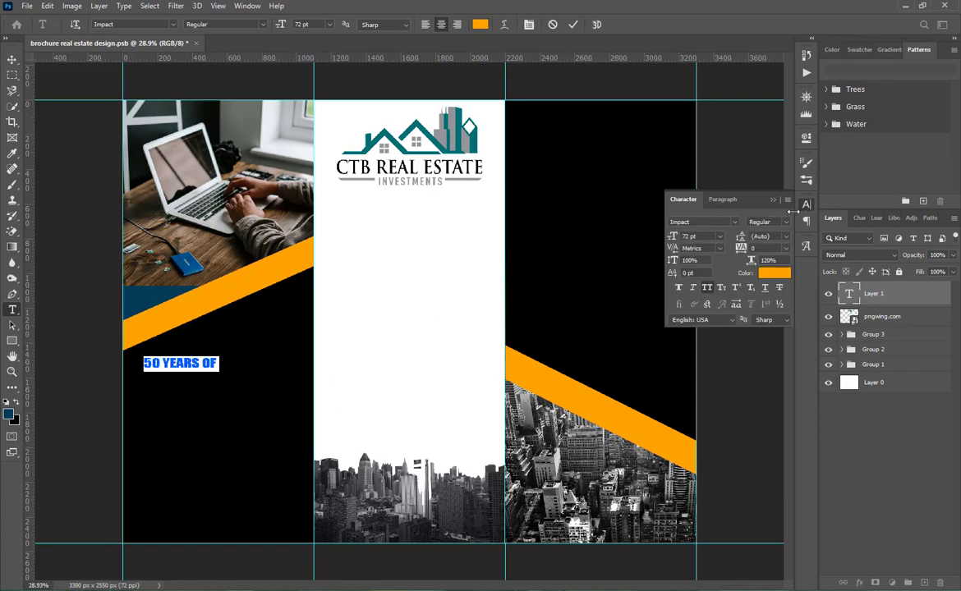
left_click(734, 222)
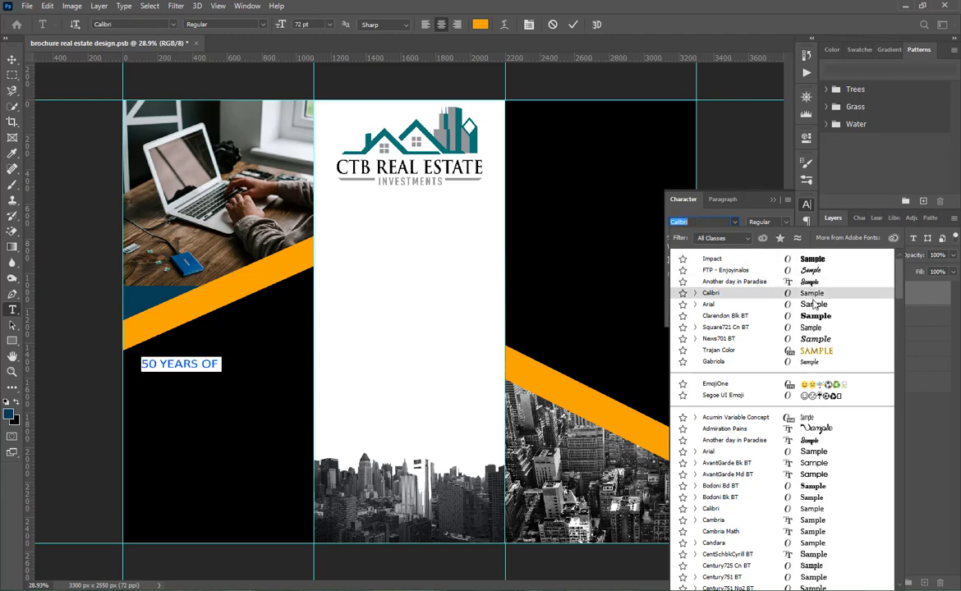
left_click(801, 294)
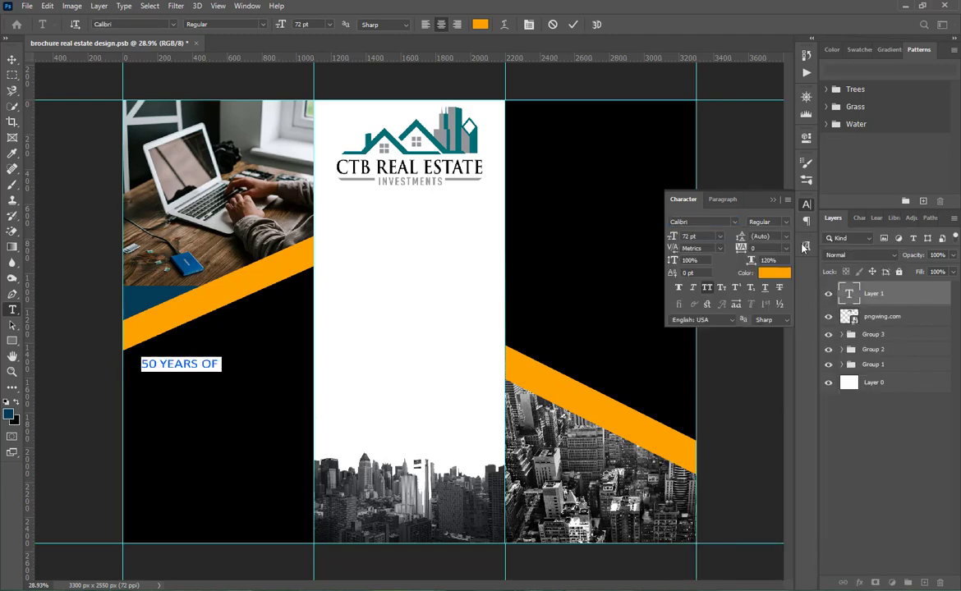
left_click(772, 222)
left_click(800, 273)
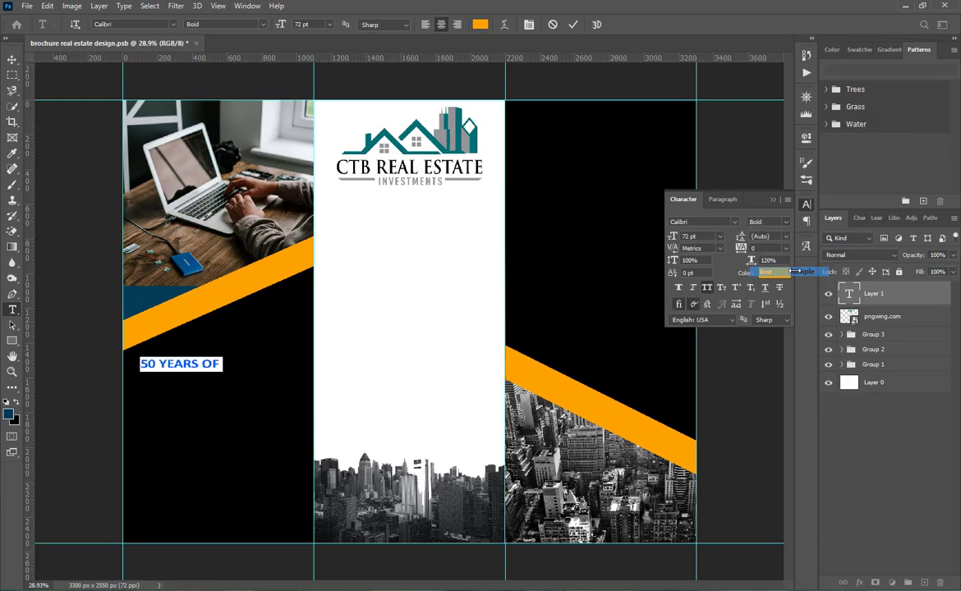
left_click(573, 25)
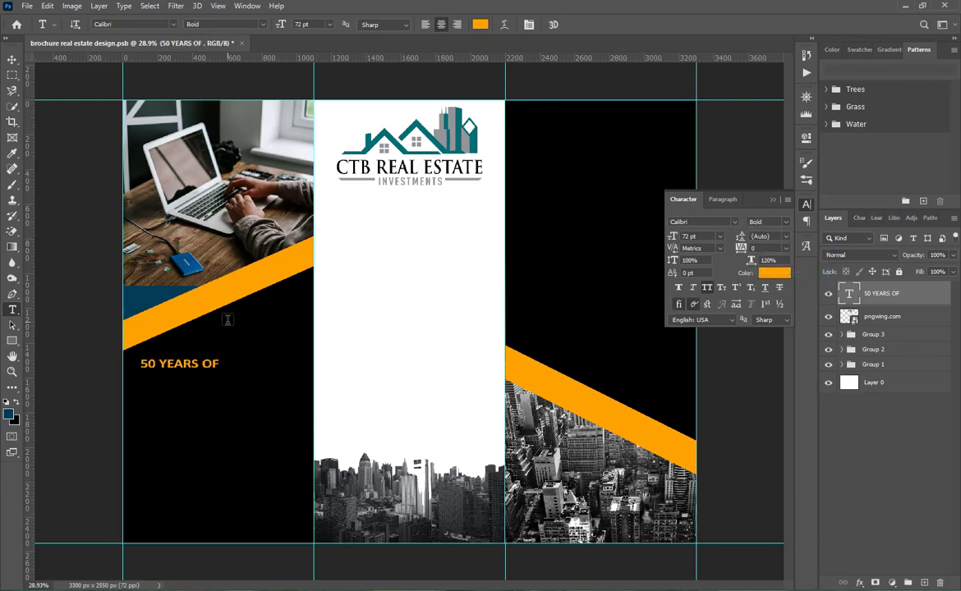
- Scale the "50 YEARS OF" headline up to about 115 pt and place it just beneath the first column's slanted orange band
key("ctrl+t")
left_click_drag(226, 374, 245, 386)
left_click(595, 25)
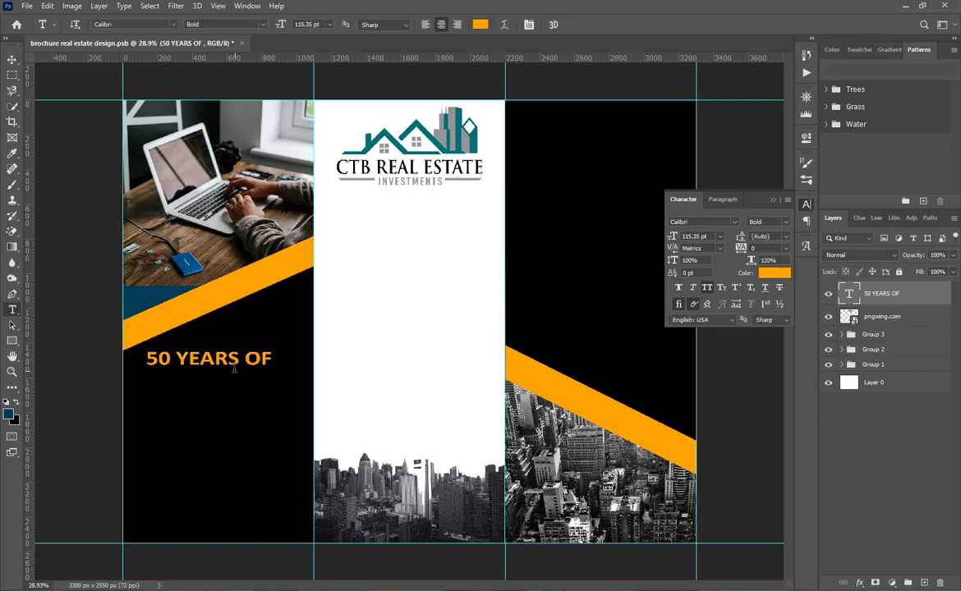
- Duplicate the "50 YEARS OF" headline directly below itself and replace the copy's text with "EXCELLENCE"
key("v")
key("alt+v")
left_click(441, 5)
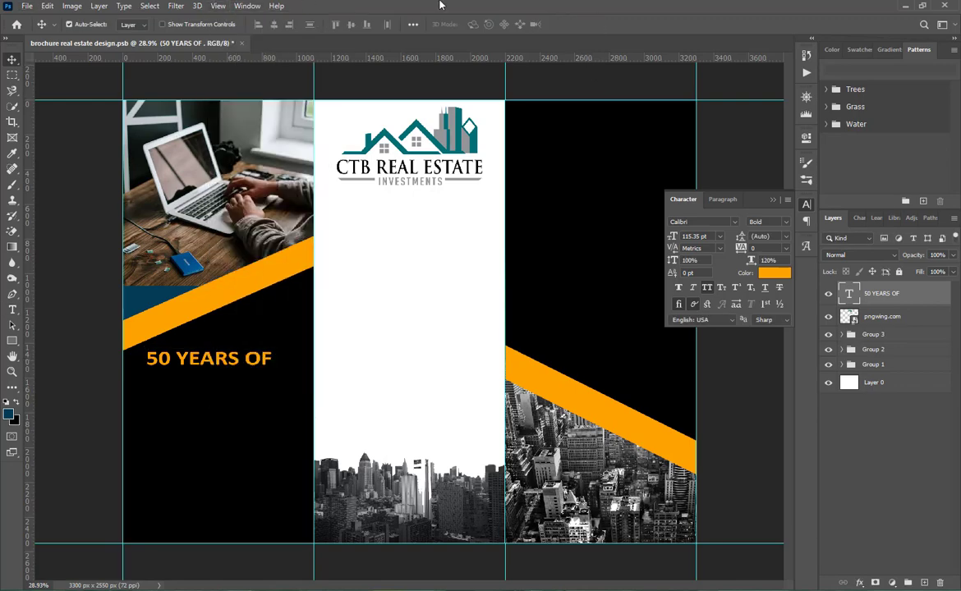
left_click_drag(219, 352, 216, 369)
double_click(215, 371)
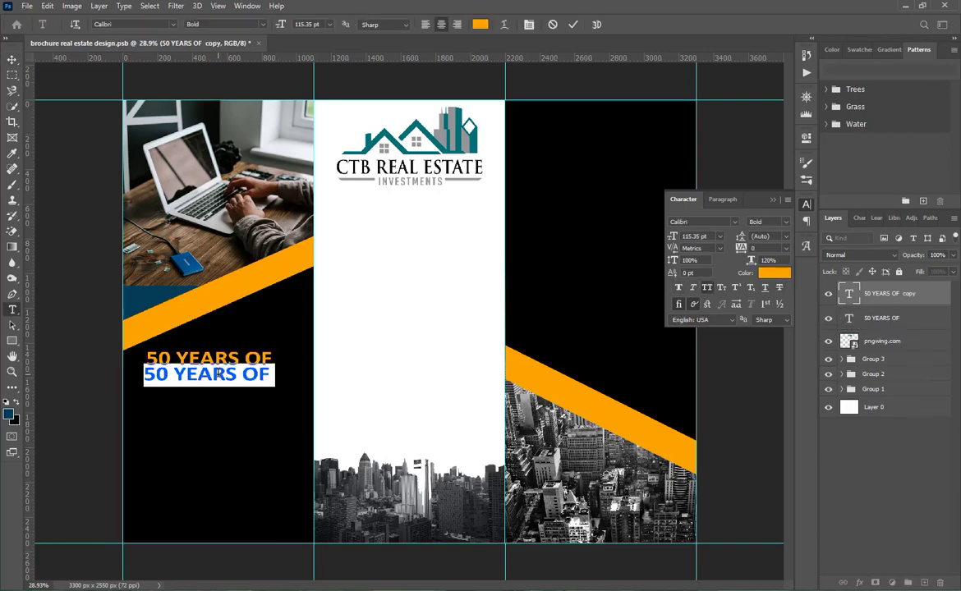
type("EX")
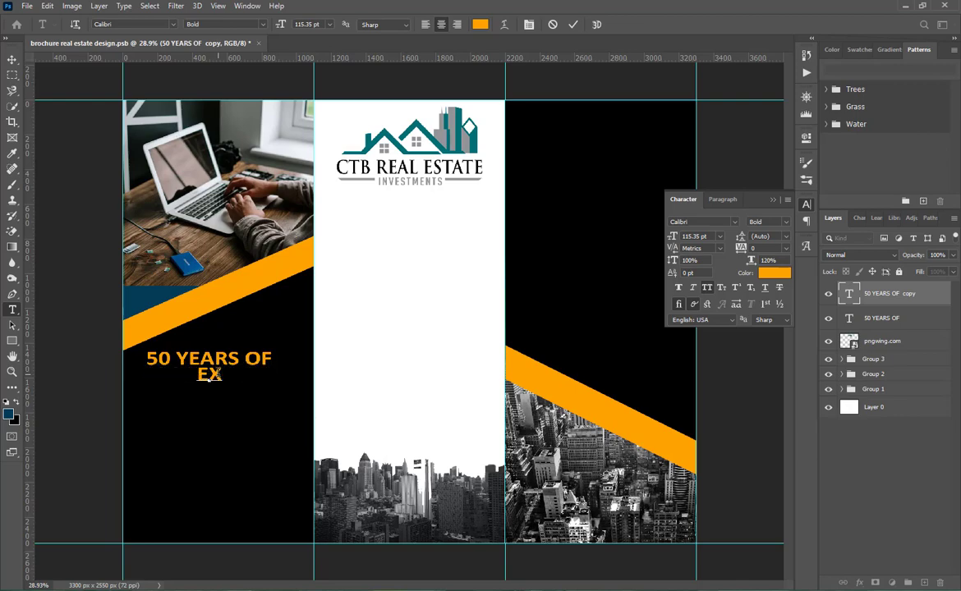
type("CL")
key("BackSpace")
type("ELLENCE")
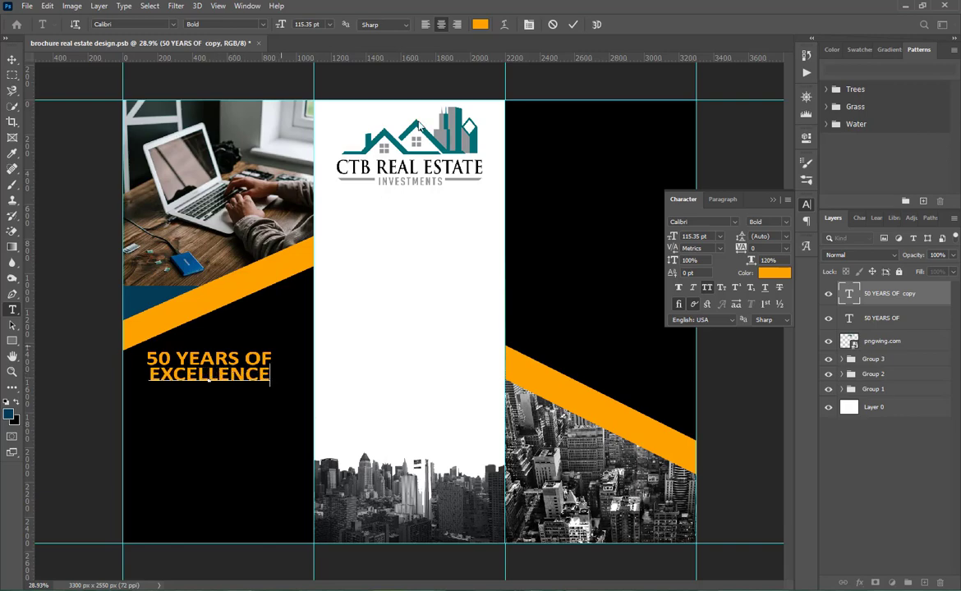
left_click(572, 25)
key("v")
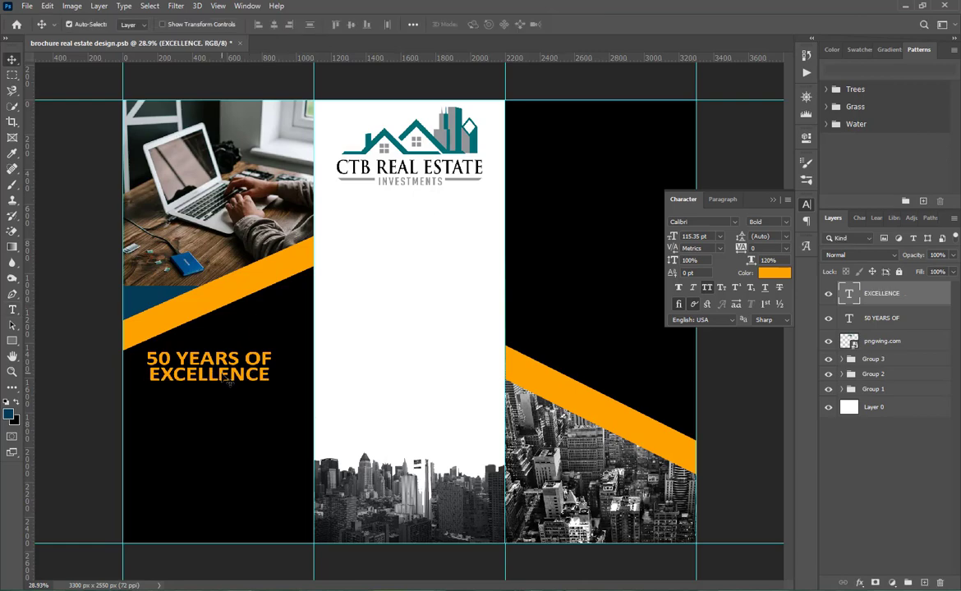
- Align the "EXCELLENCE" line with the left edge of "50 YEARS OF" and nudge it down to leave a small gap between the lines
left_click_drag(224, 376, 221, 373)
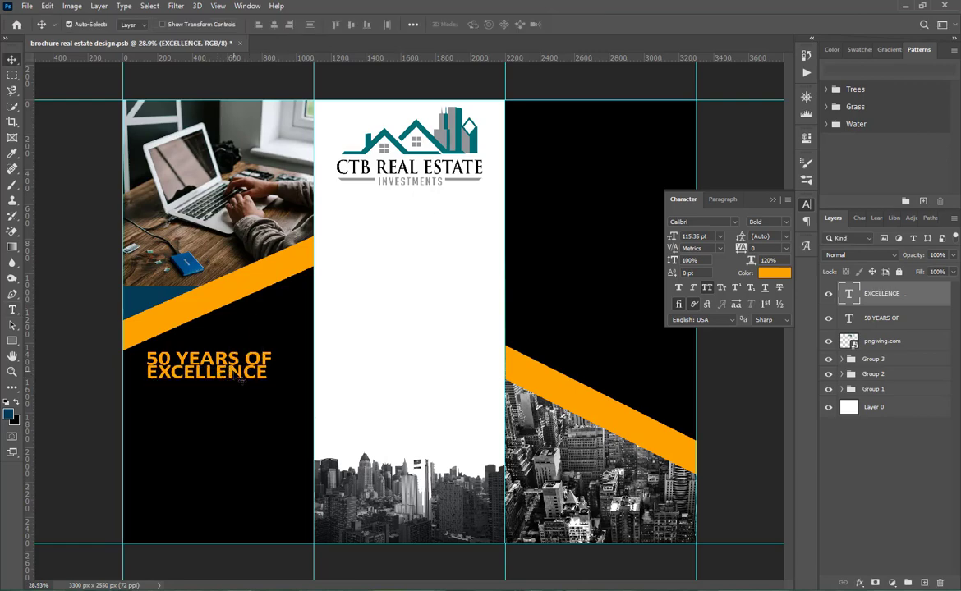
key("t")
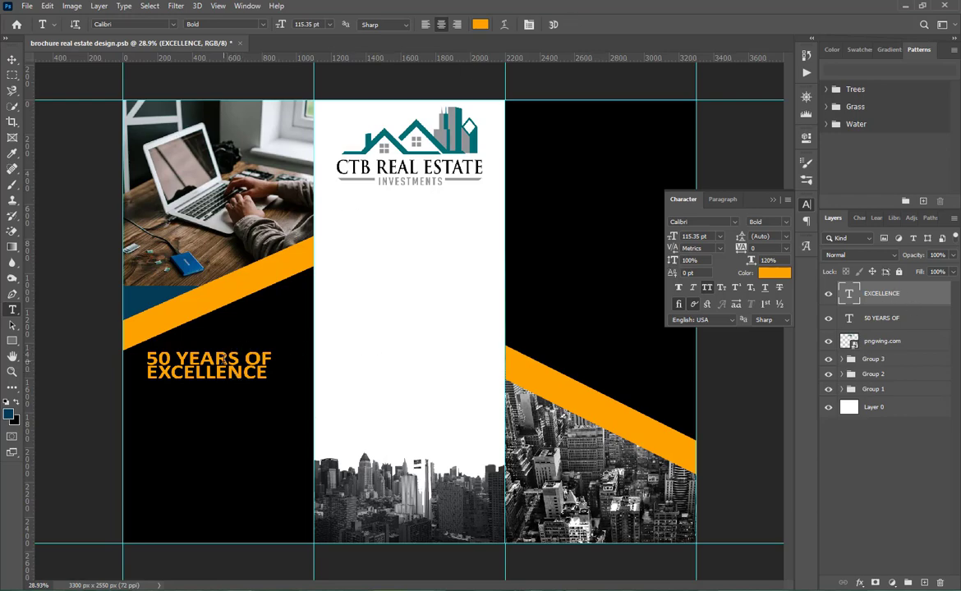
key("v")
key("Down")
key("Down")
key("Down")
key("Down")
key("Down")
key("Down")
key("Down")
key("Down")
key("Down")
key("Down")
key("Down")
key("Down")
key("Down")
key("Down")
key("Down")
key("Down")
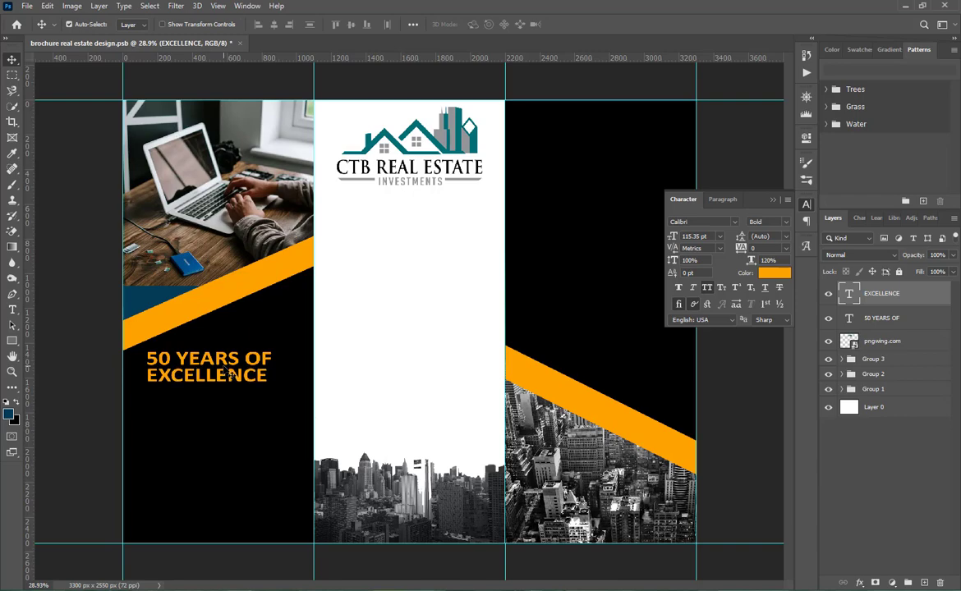
key("Down")
key("Down")
key("Down")
- Add a lorem ipsum paragraph box below the headline, nearly as wide as the first column, with the text at 60 pt
left_click(12, 341)
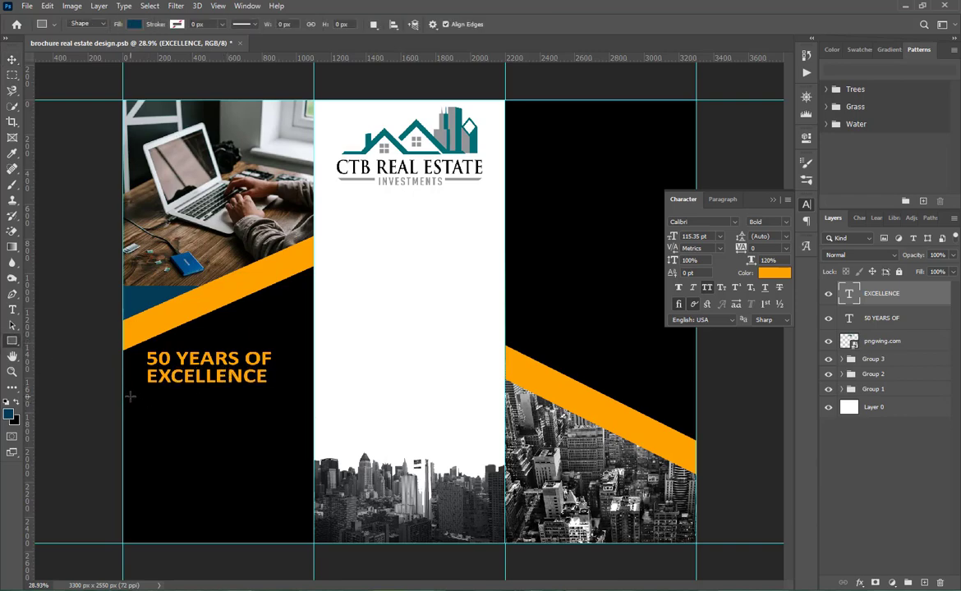
key("t")
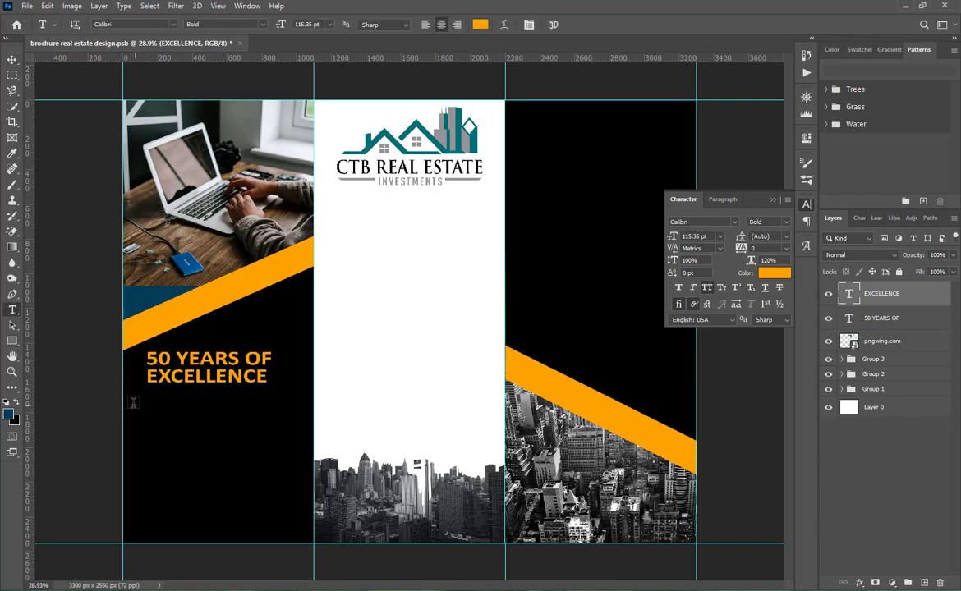
left_click_drag(132, 400, 305, 522)
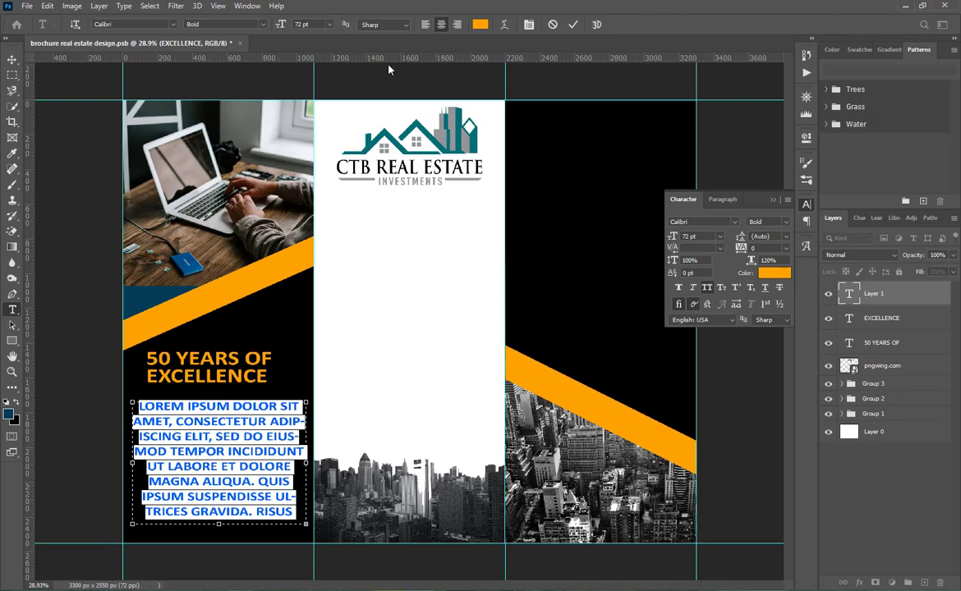
left_click(721, 237)
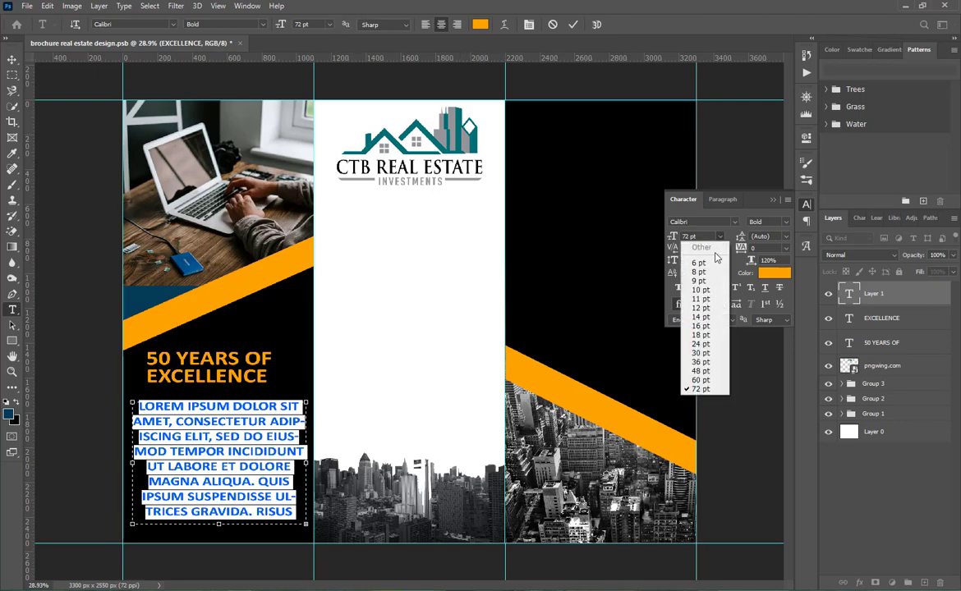
left_click(700, 349)
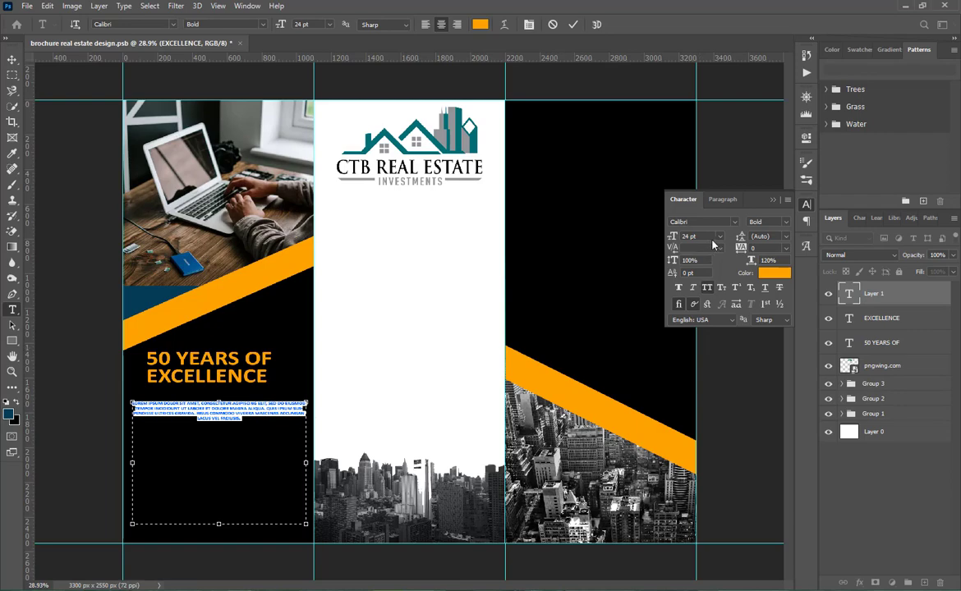
left_click(718, 236)
left_click(700, 381)
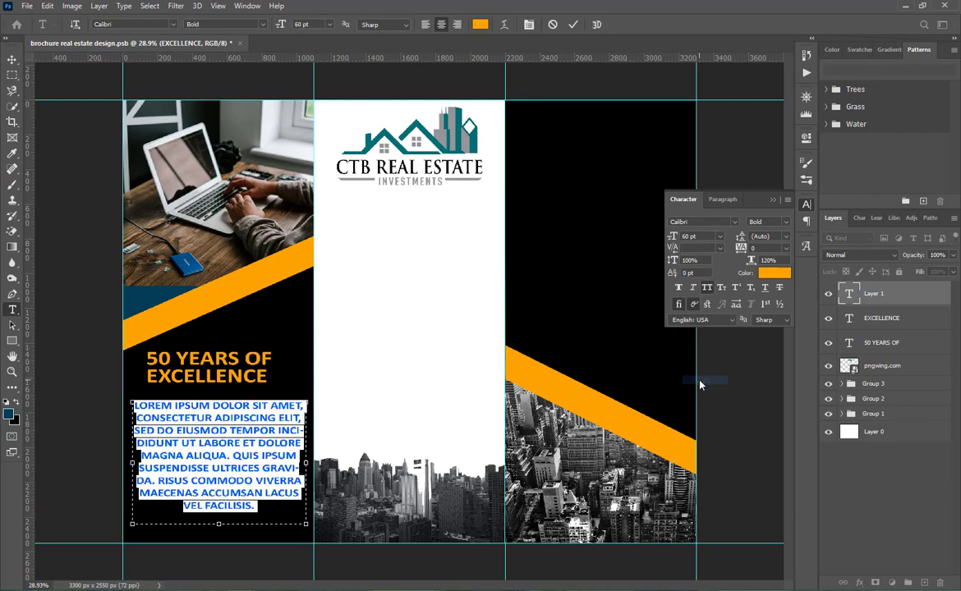
- Justify the lorem ipsum paragraph with its last line aligned left
left_click(720, 200)
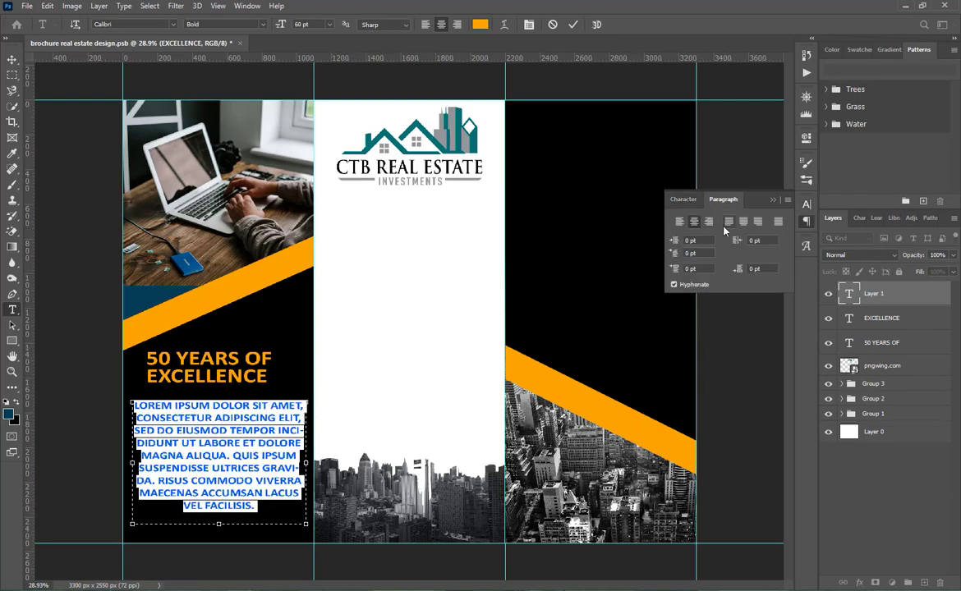
left_click(732, 223)
left_click(572, 24)
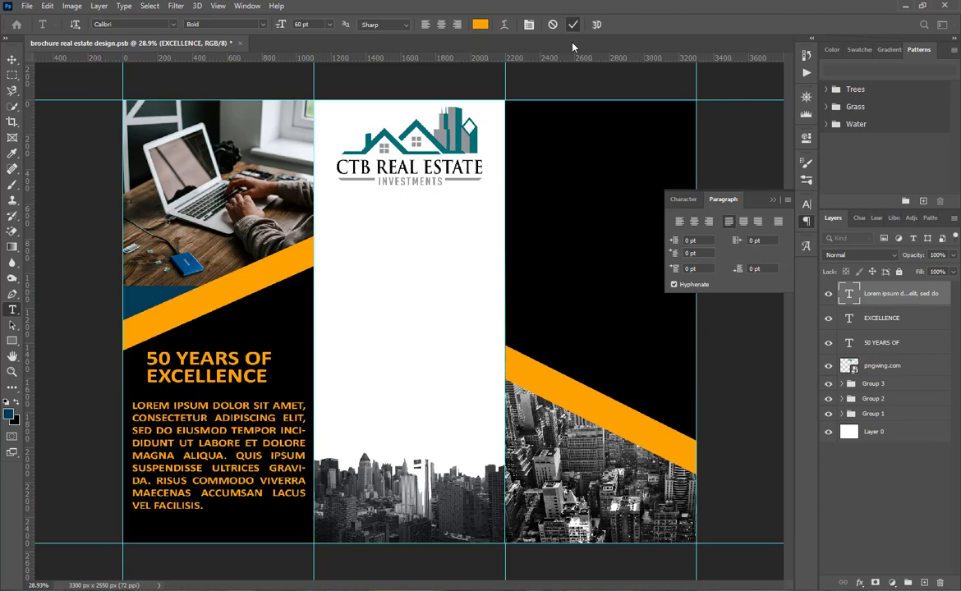
left_click(13, 59)
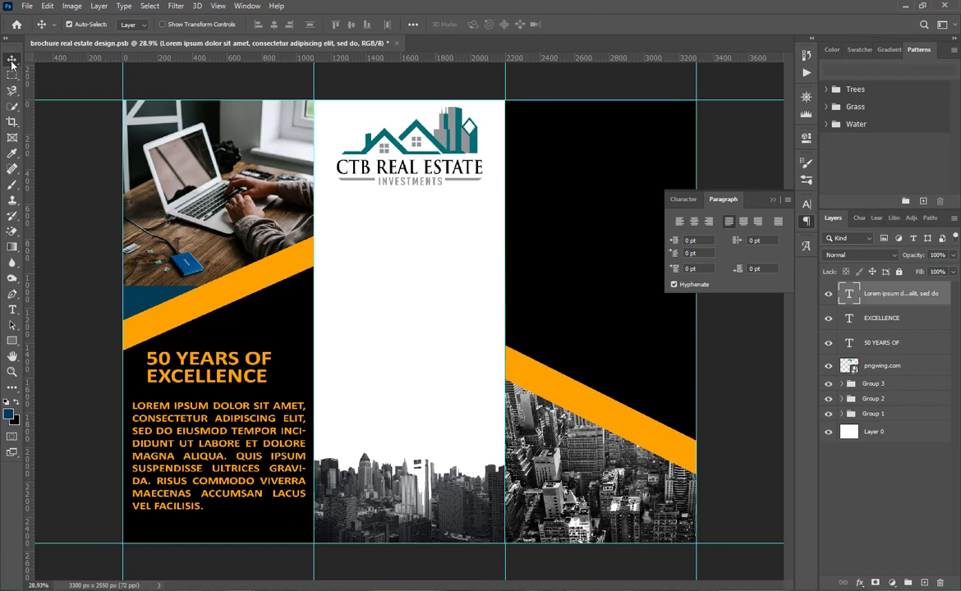
left_click(720, 177)
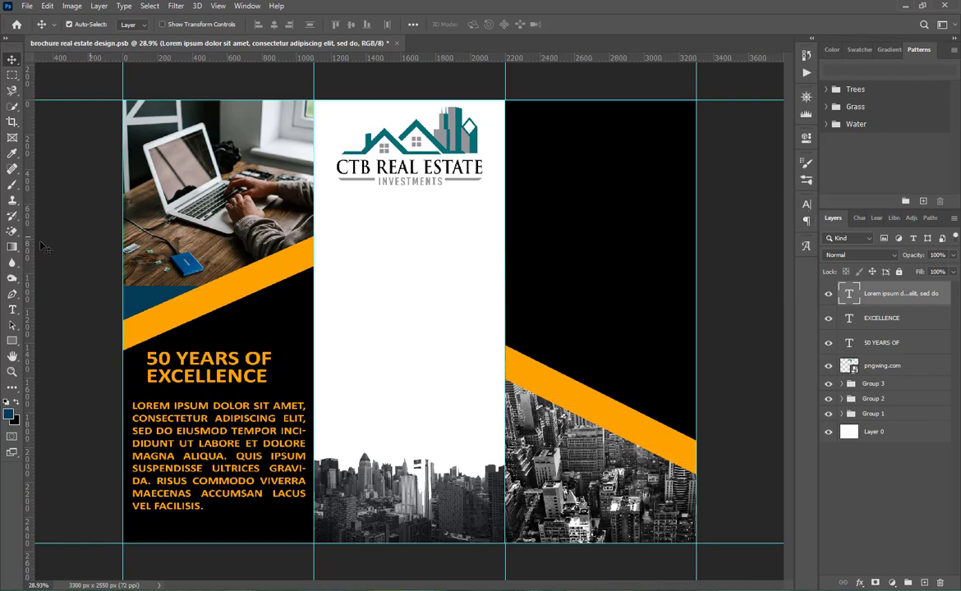
- Add the text line "BE A DIFFERENCE MARKER, GET IN" below the logo in the second column
left_click(12, 310)
left_click(353, 218)
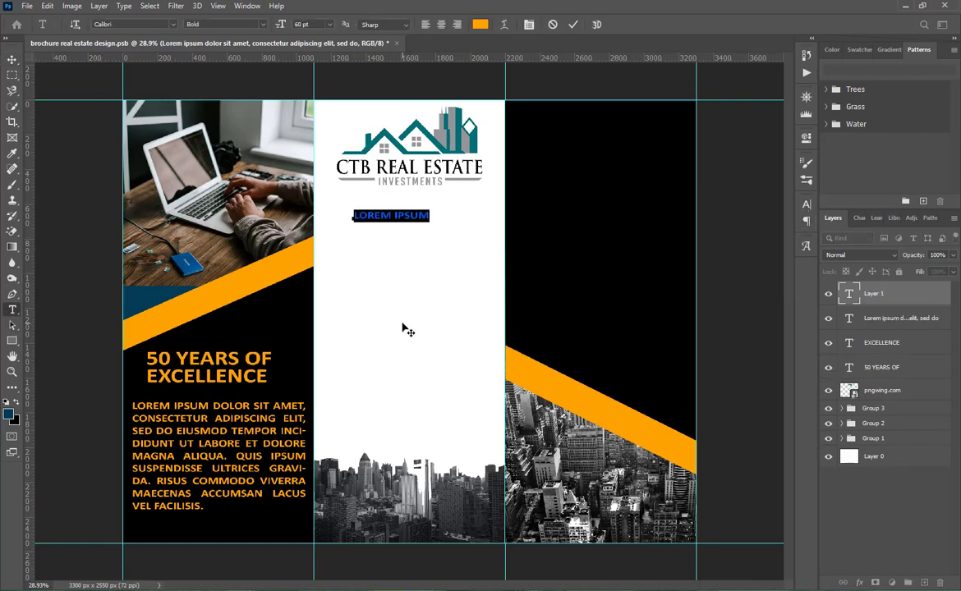
type("ar")
type(" A DIFF")
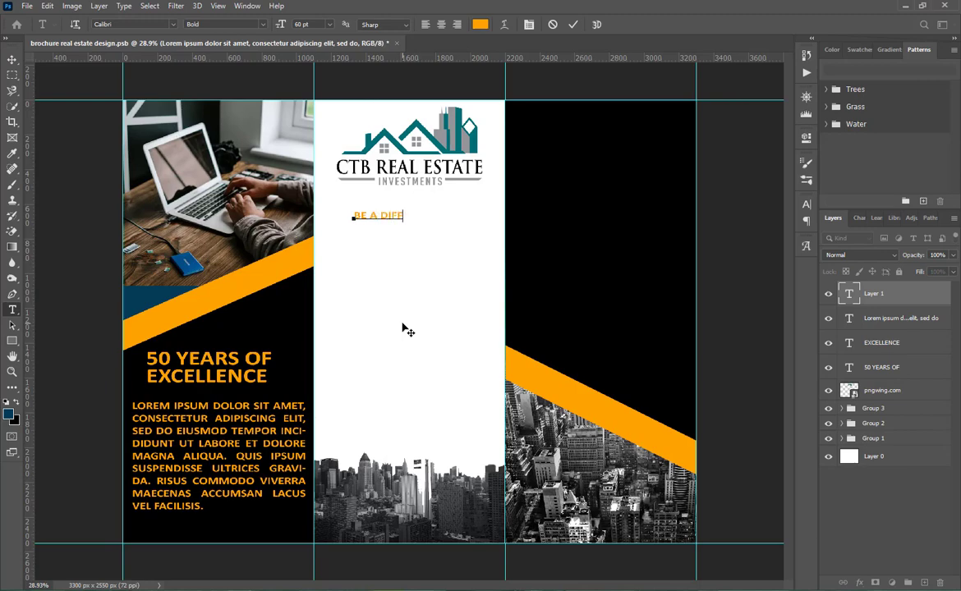
type("ERENCE MARKE")
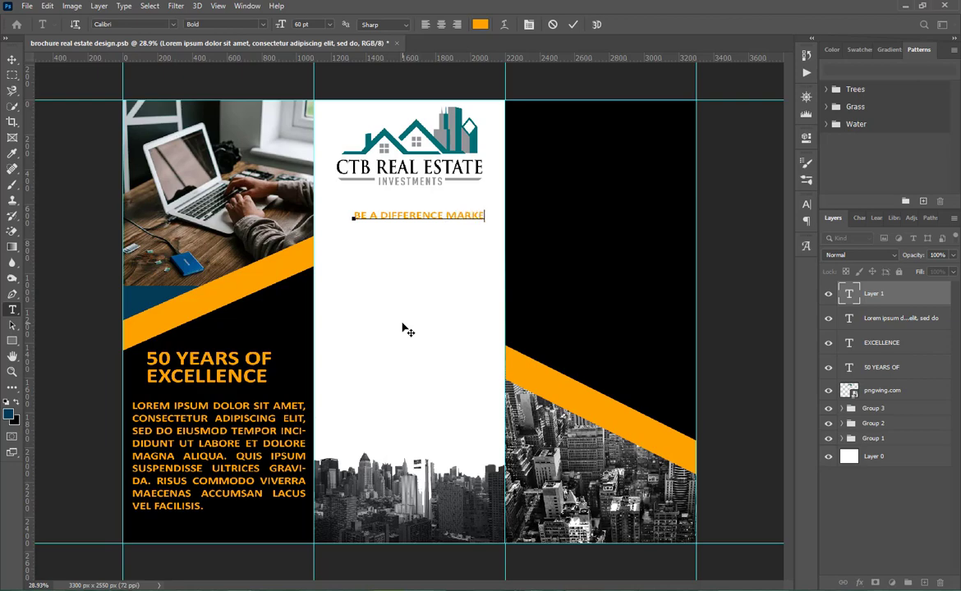
type("R")
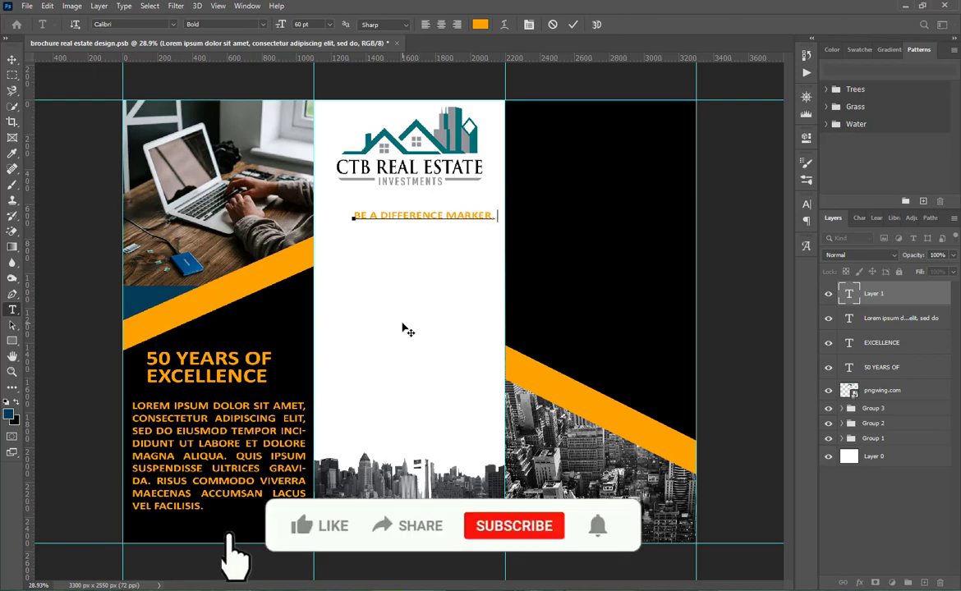
type(". GET ")
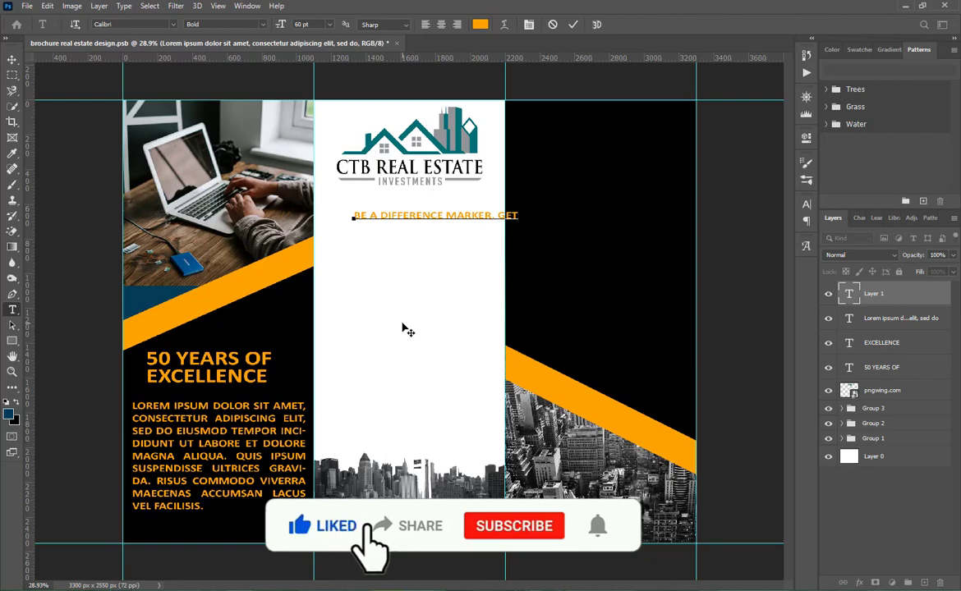
type("IN")
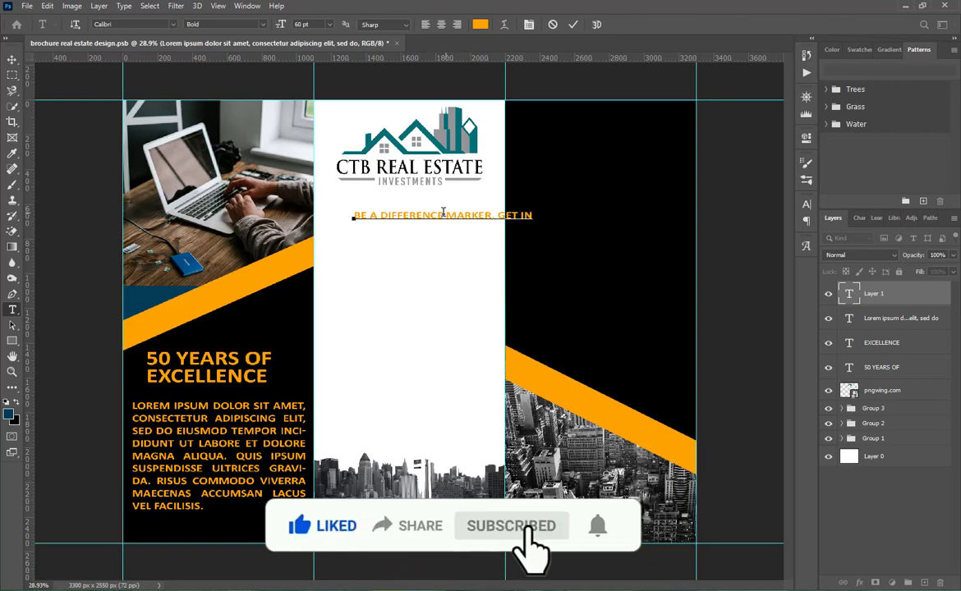
- Recolor the "BE A DIFFERENCE MARKER, GET IN" text line black
left_click_drag(353, 216, 534, 215)
left_click(807, 204)
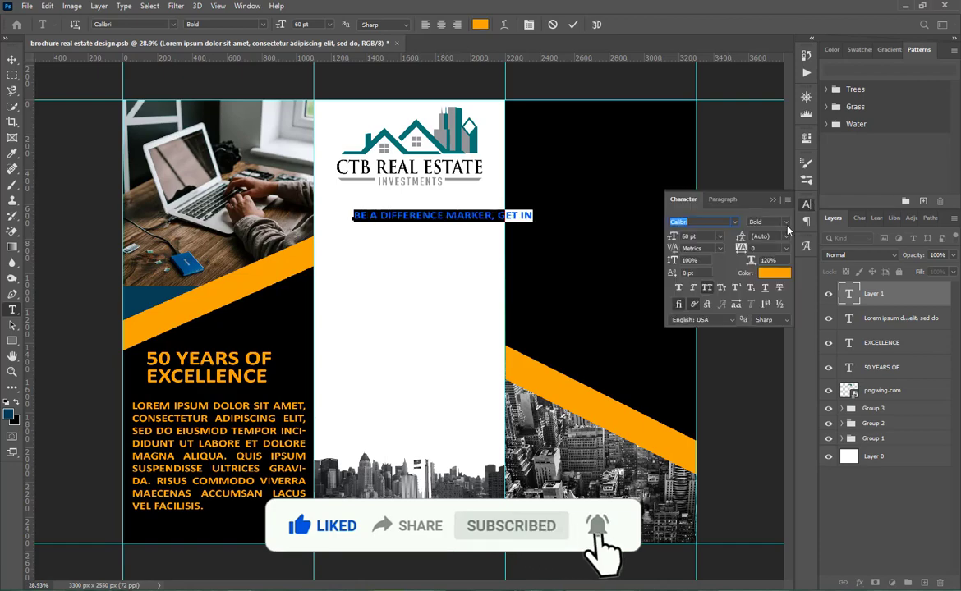
left_click(784, 221)
left_click(793, 273)
left_click(773, 273)
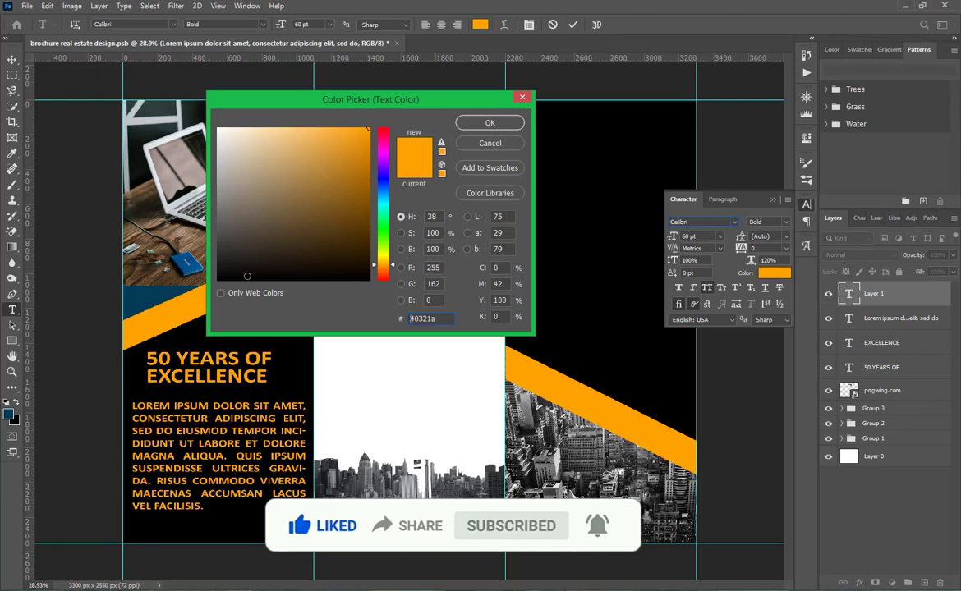
type("000000")
left_click(490, 122)
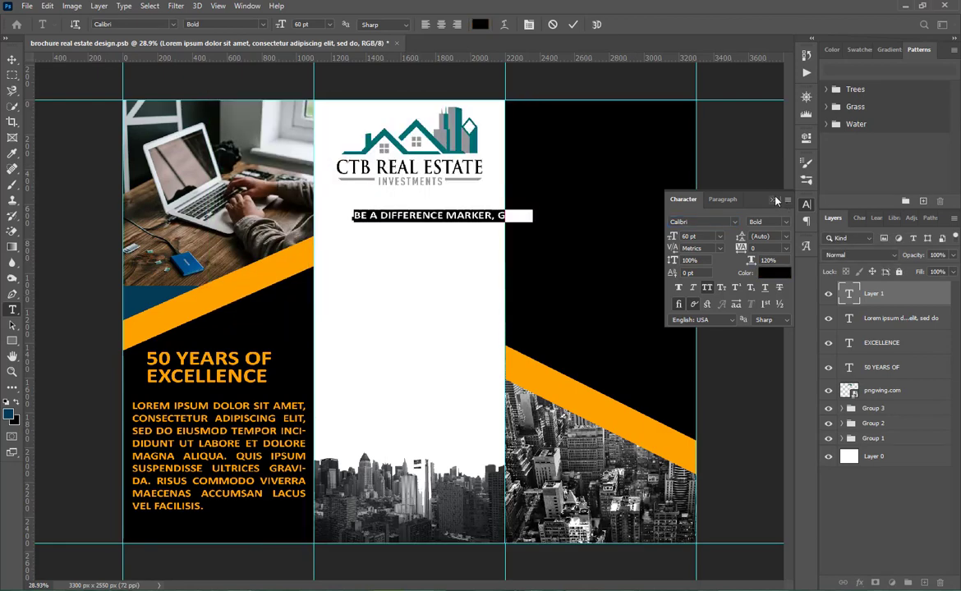
- Move the text line up beneath the logo so it fits between the second column's edges
left_click(774, 200)
left_click_drag(468, 268, 434, 255)
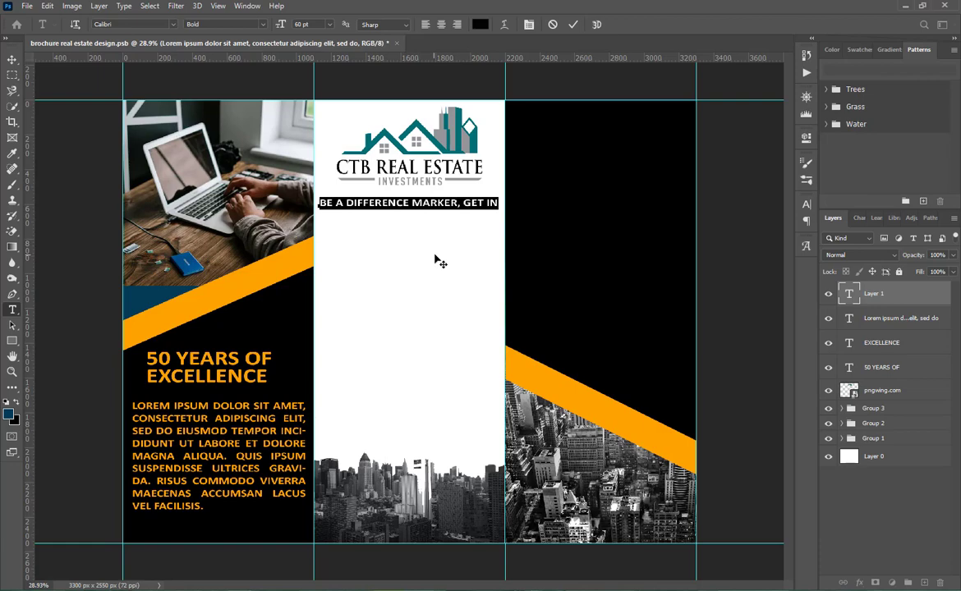
left_click(573, 24)
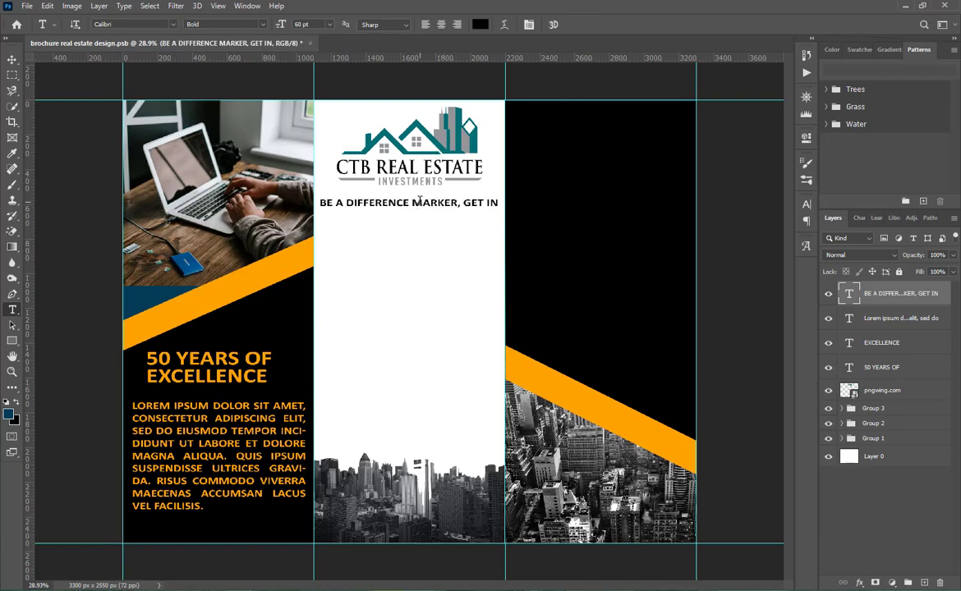
- Remove "GET IN" from the text line so it reads "BE A DIFFERENCE MARKER,"
left_click(463, 203)
key("BackSpace")
key("Return")
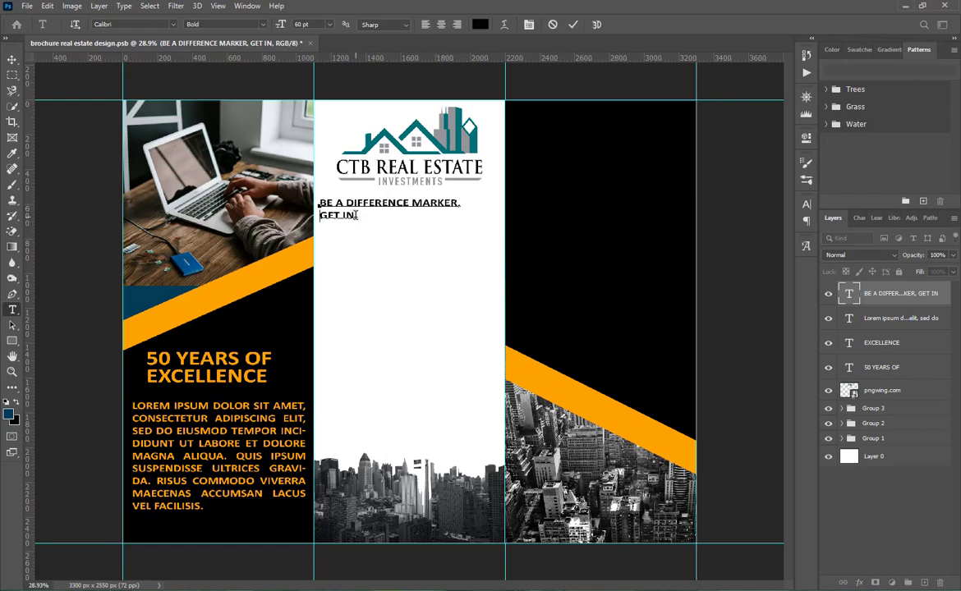
key("BackSpace")
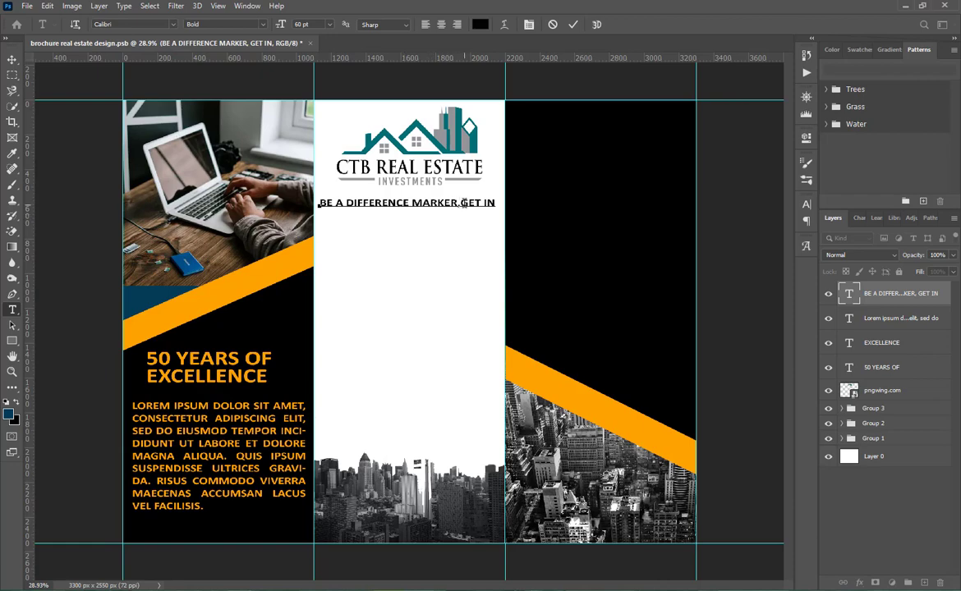
left_click_drag(463, 203, 495, 202)
key("BackSpace")
left_click(573, 24)
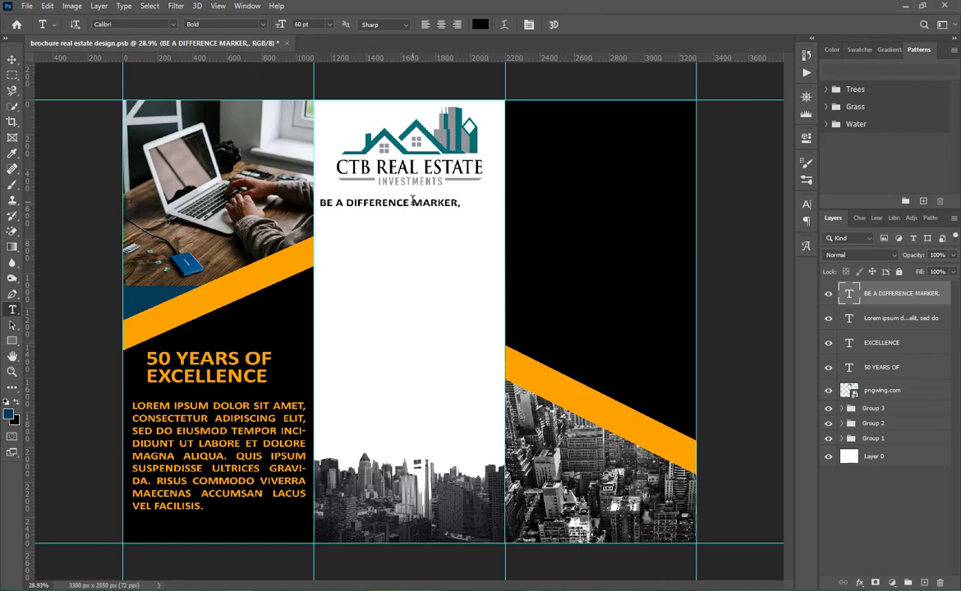
- Duplicate the "BE A DIFFERENCE MARKER," line just below itself and change the copy's text to "GET IN TOUCH WITH US!"
key("v")
left_click_drag(422, 210, 422, 232)
double_click(417, 224)
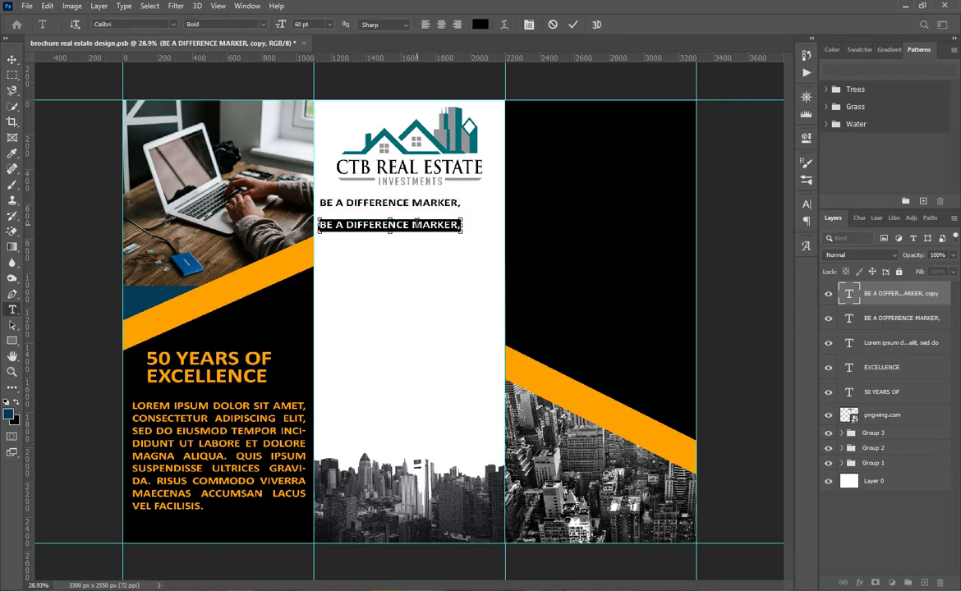
type("GET IN TO")
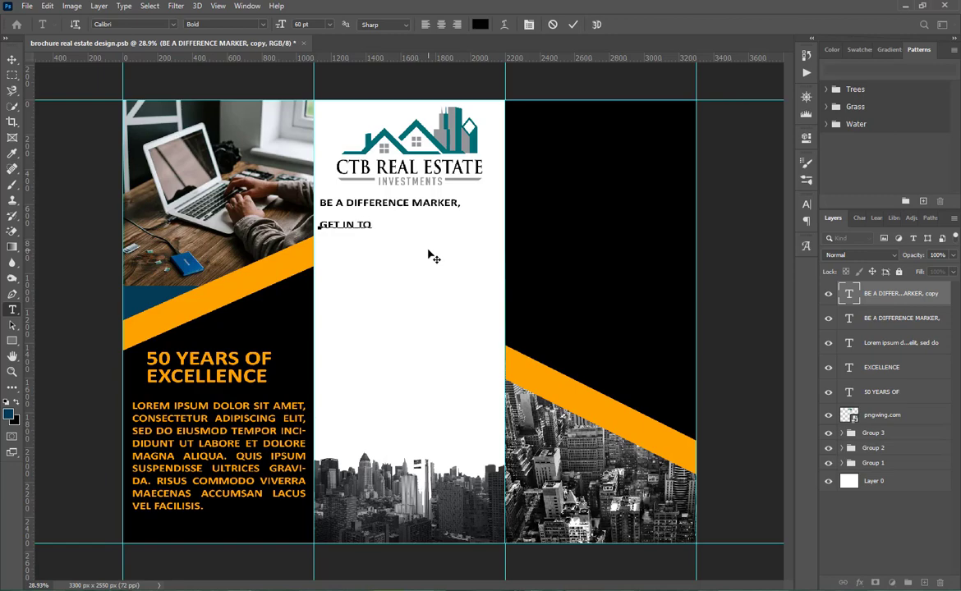
type("UCH WITH US!")
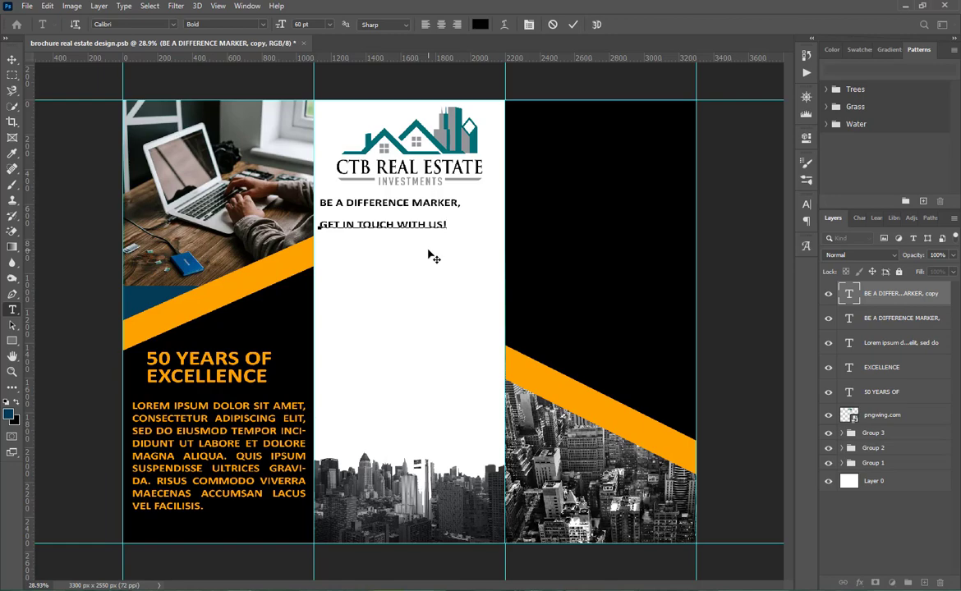
- Move "GET IN TOUCH WITH US!" close beneath the first tagline line and set its font size to 72 pt
mouse_move(413, 246)
left_mouse_down()
mouse_move(405, 212)
mouse_move(320, 212)
left_mouse_up()
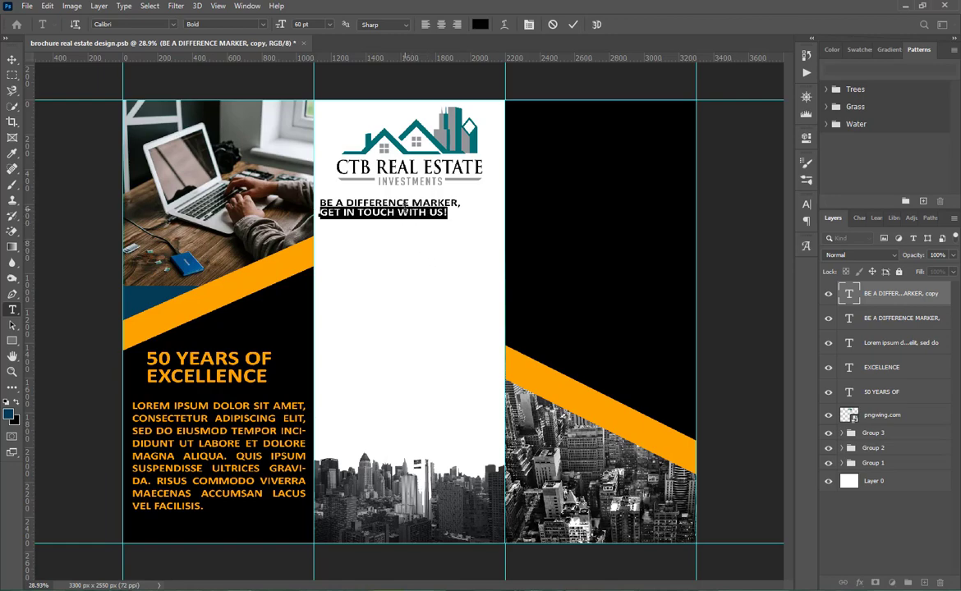
left_click(806, 205)
left_click(719, 237)
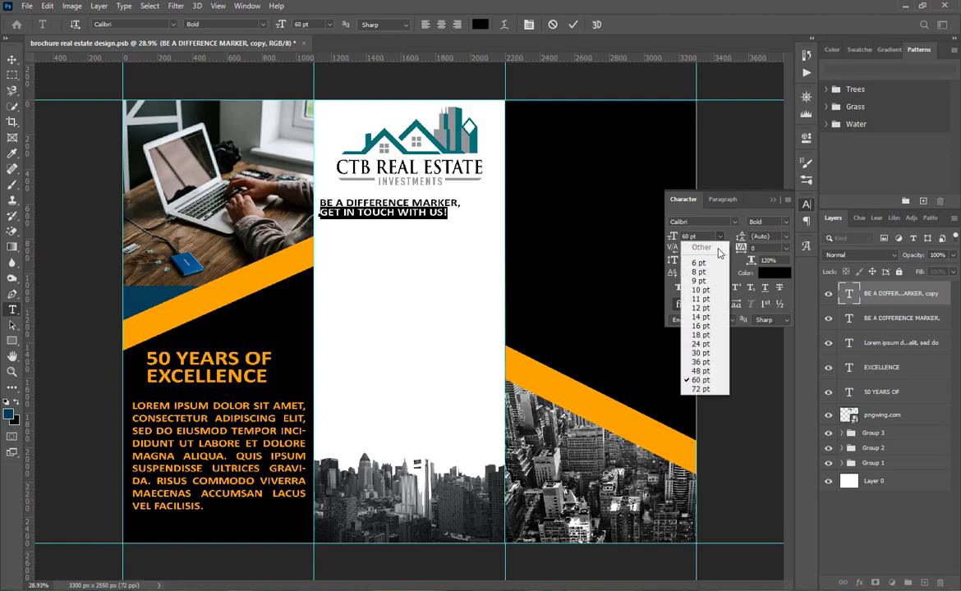
left_click(699, 388)
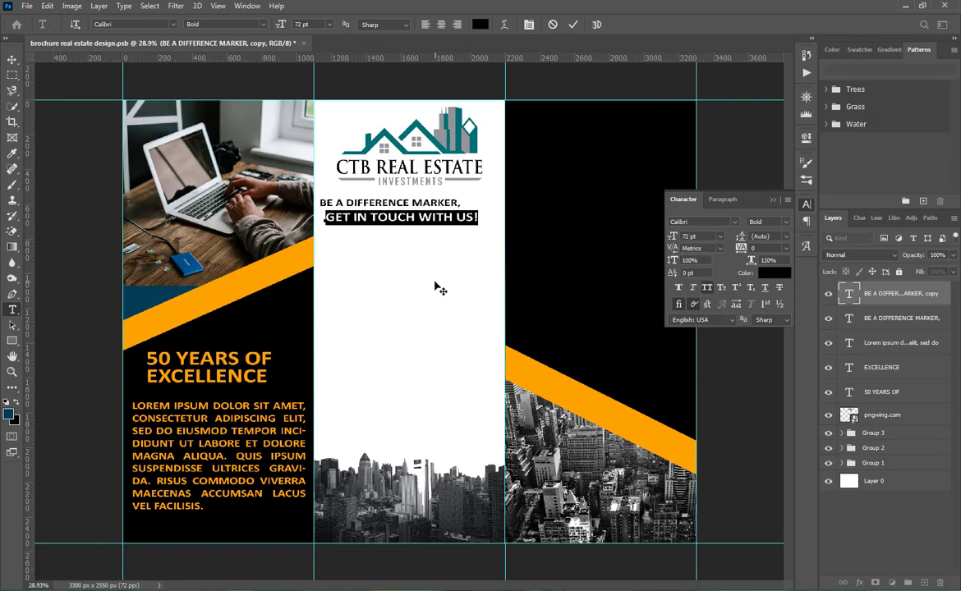
left_click(773, 201)
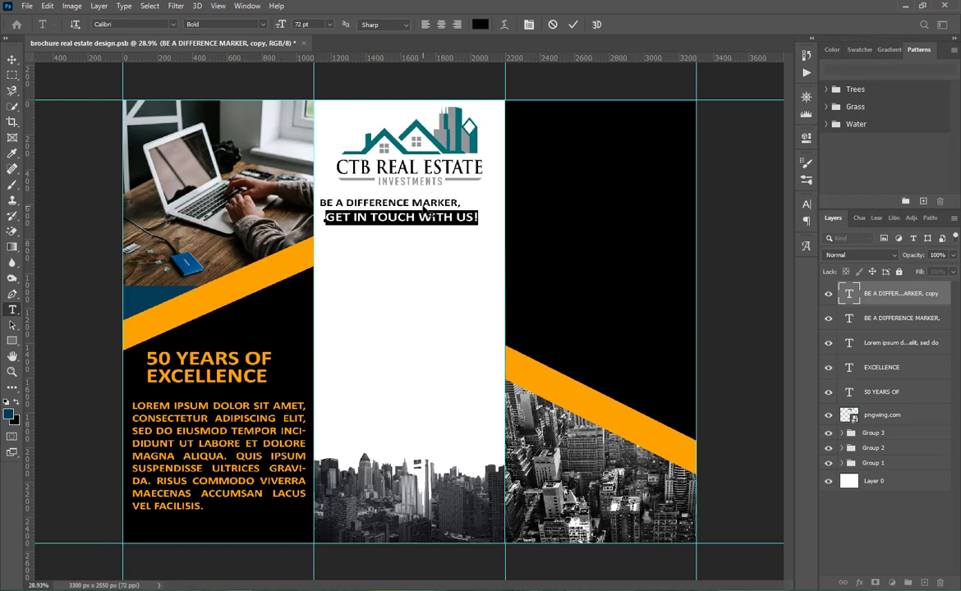
left_click(572, 25)
- Set the font size of the "BE A DIFFERENCE MARKER," line to 72 pt
triple_click(393, 202)
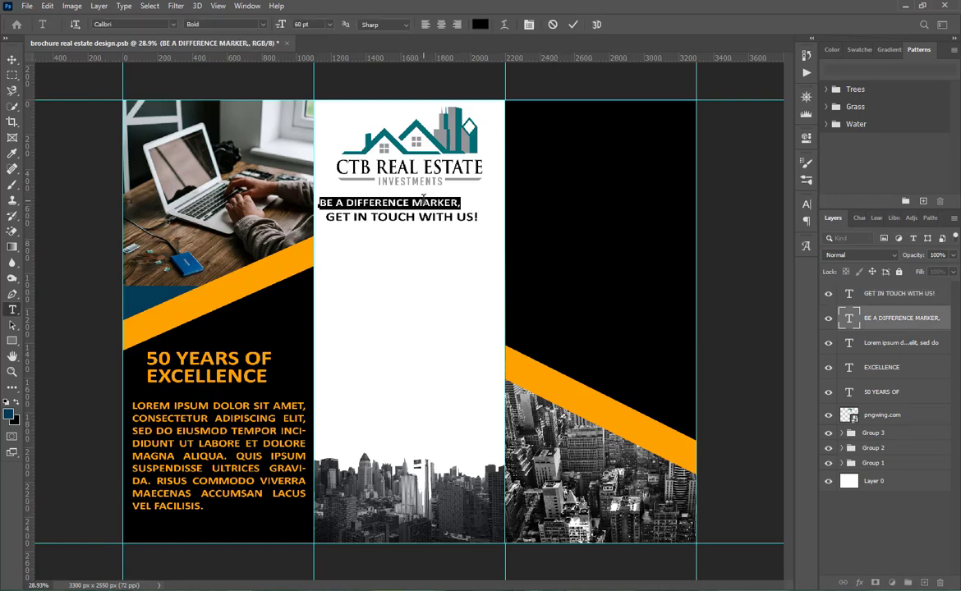
left_click(805, 208)
left_click(735, 223)
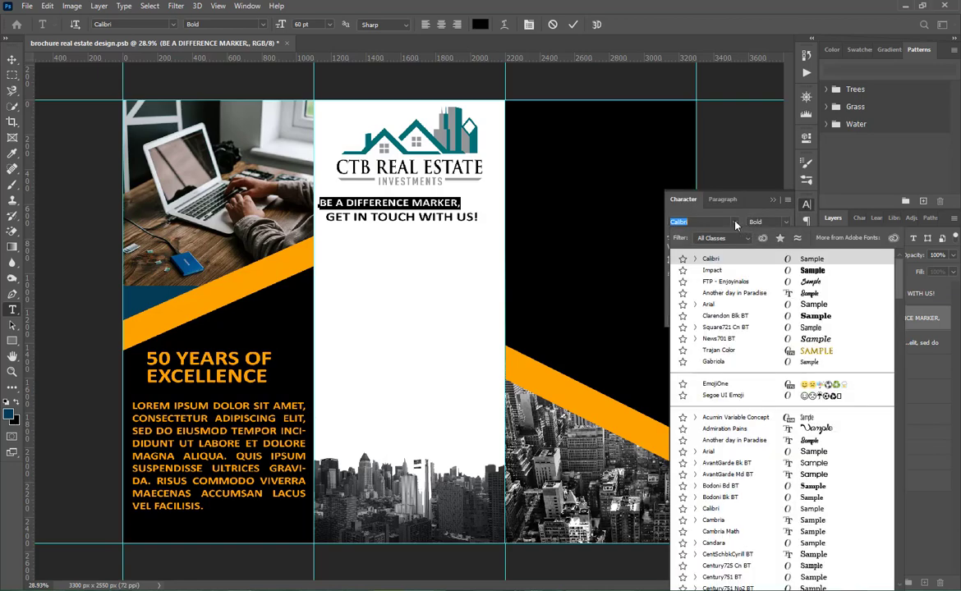
left_click(736, 223)
left_click(720, 237)
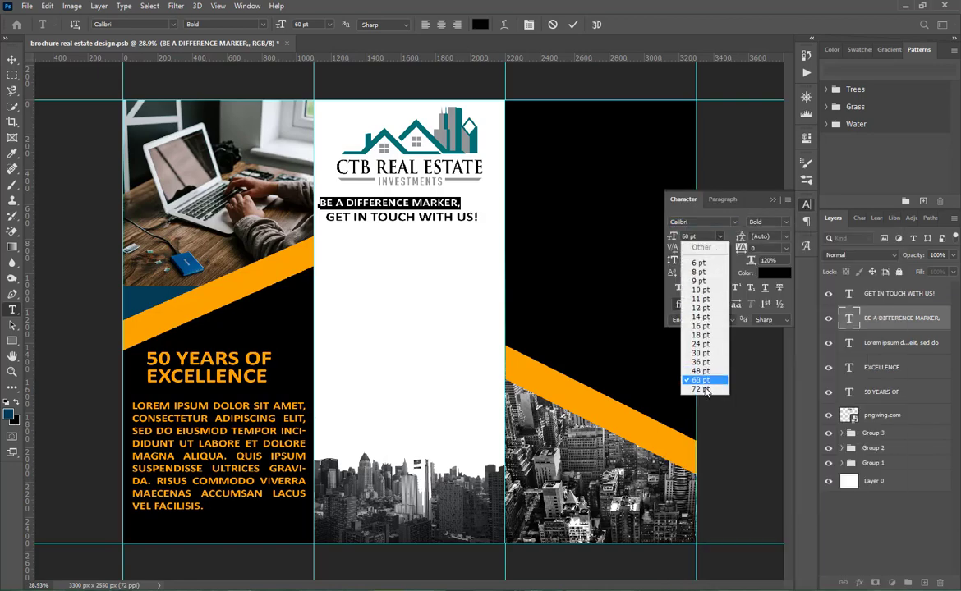
left_click(708, 388)
left_click(573, 28)
- Align the left edges of the two tagline lines in the second column
key("v")
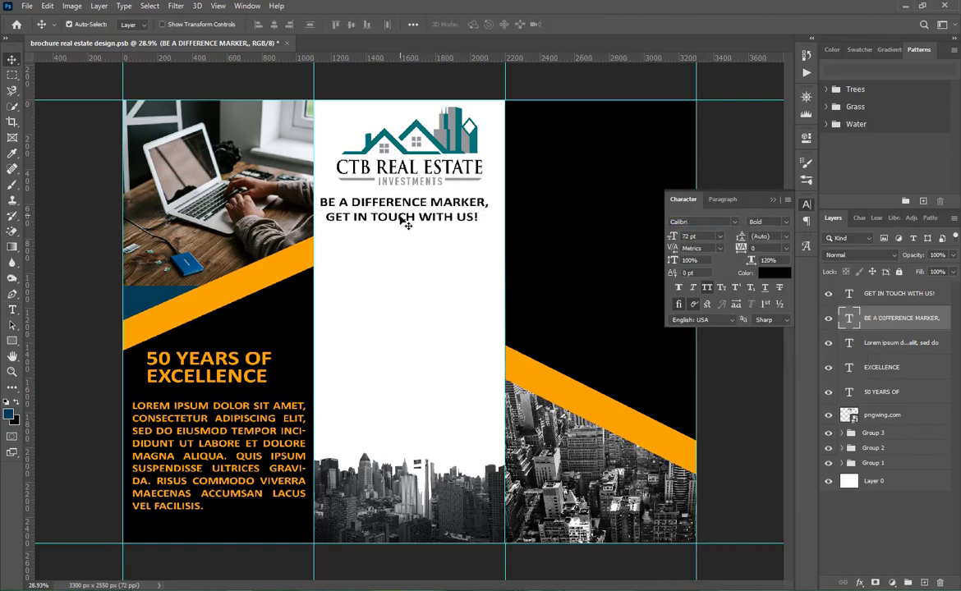
left_click(406, 219)
left_click(408, 207, "shift")
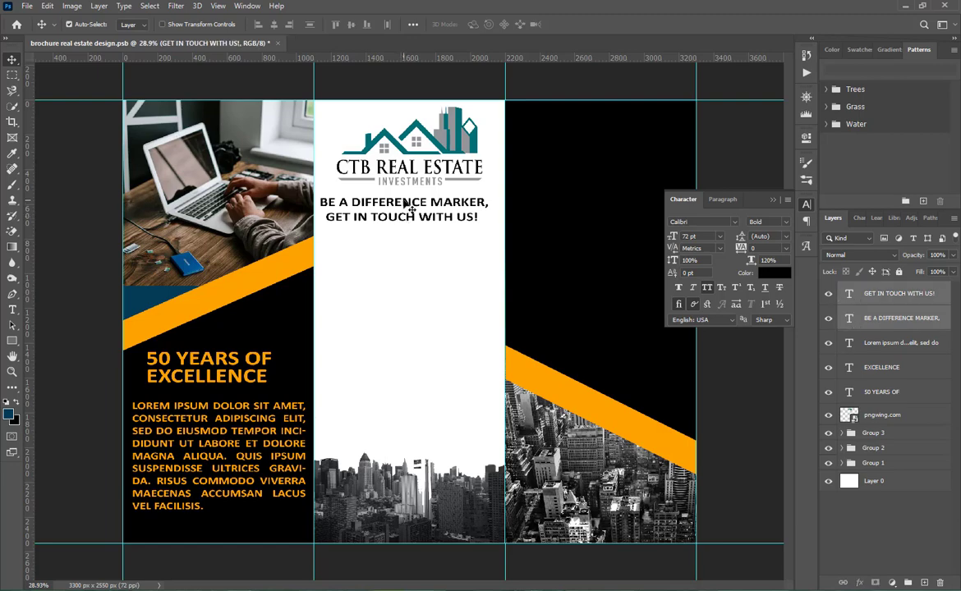
left_click(258, 24)
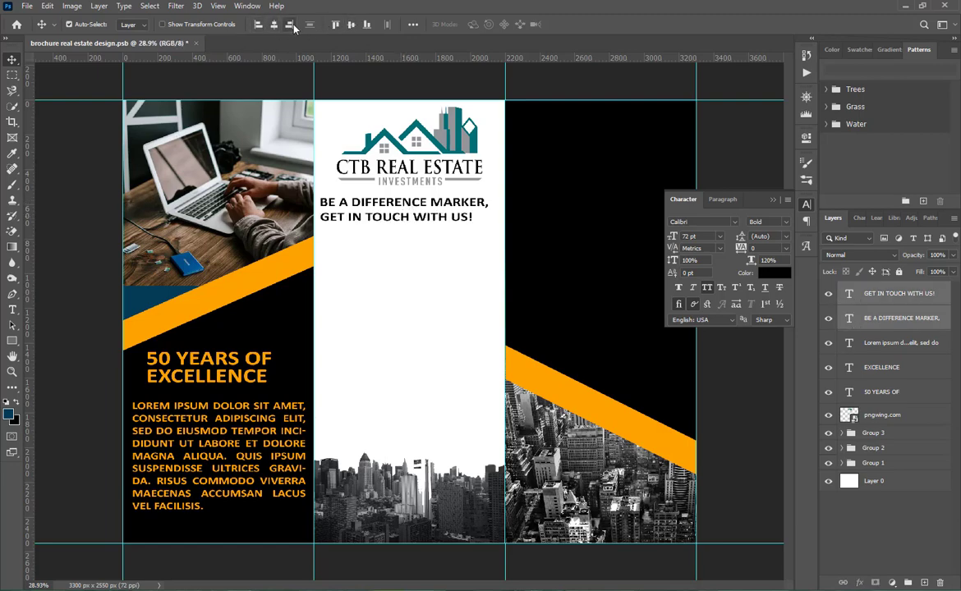
left_click(274, 23)
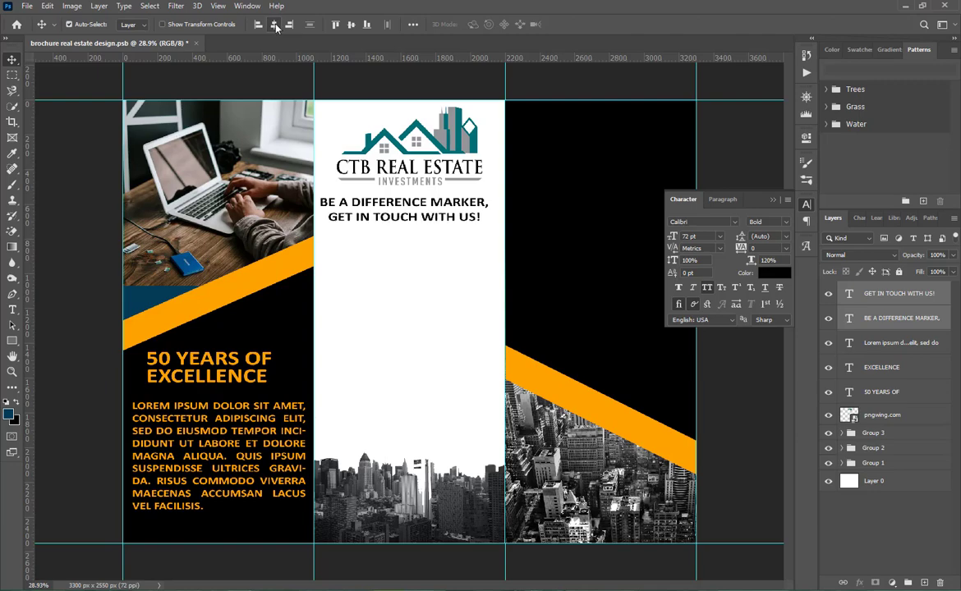
left_click(258, 25)
left_click(413, 24)
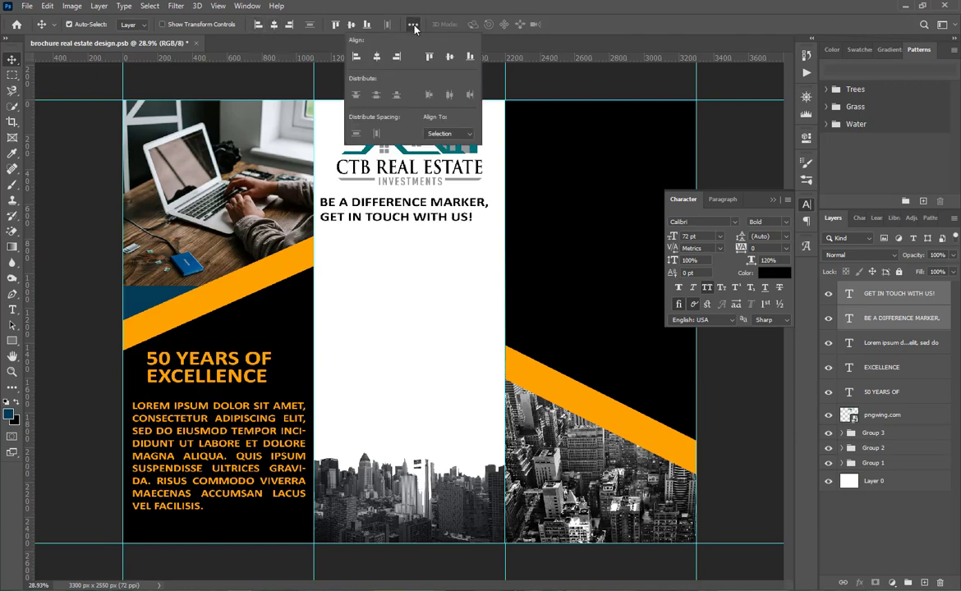
left_click(413, 24)
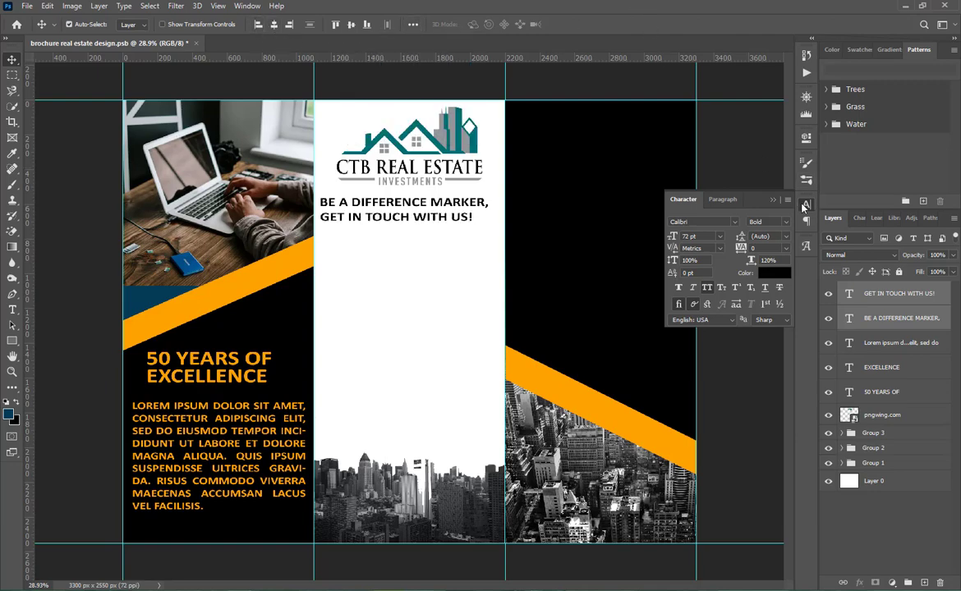
left_click(805, 204)
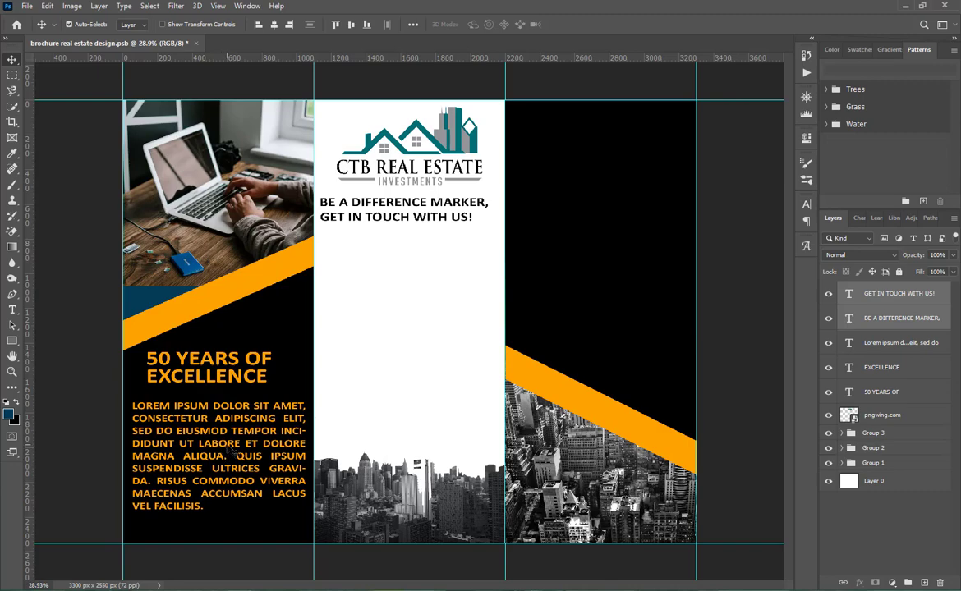
- Copy the first column's lorem ipsum paragraph to below the tagline in the second column and recolor the copy black
left_click_drag(228, 450, 413, 273)
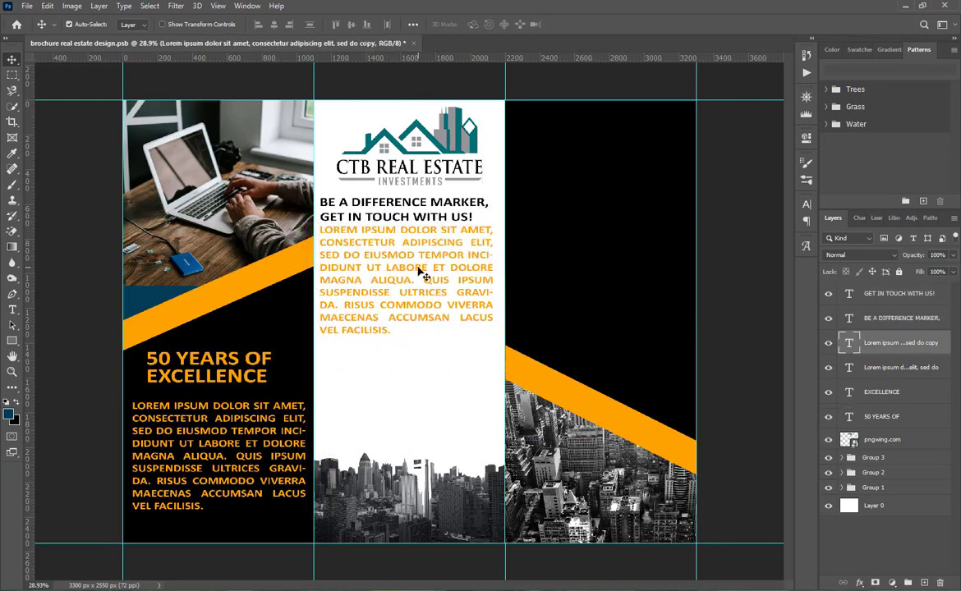
double_click(418, 267)
left_click(480, 26)
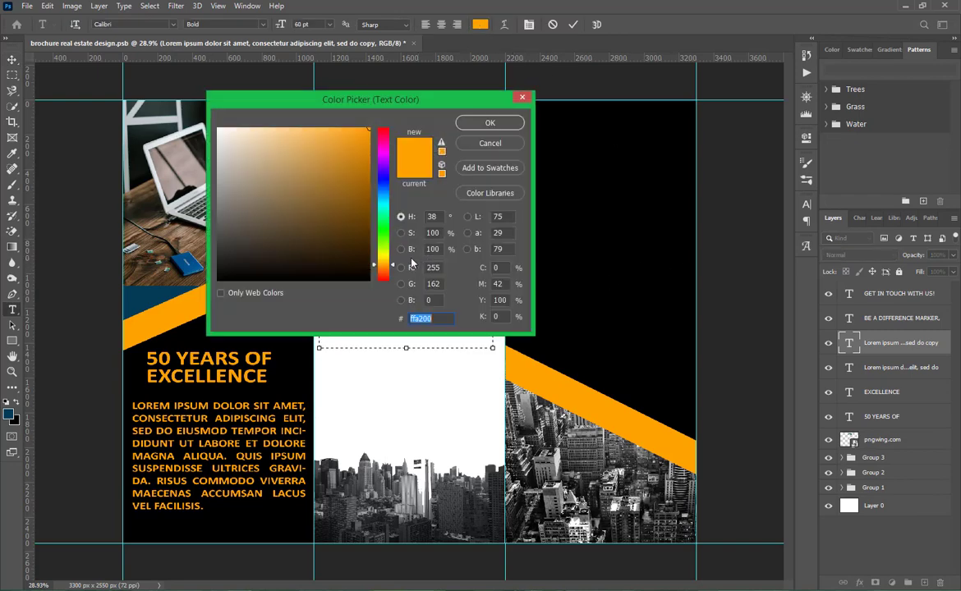
type("000000")
left_click(476, 125)
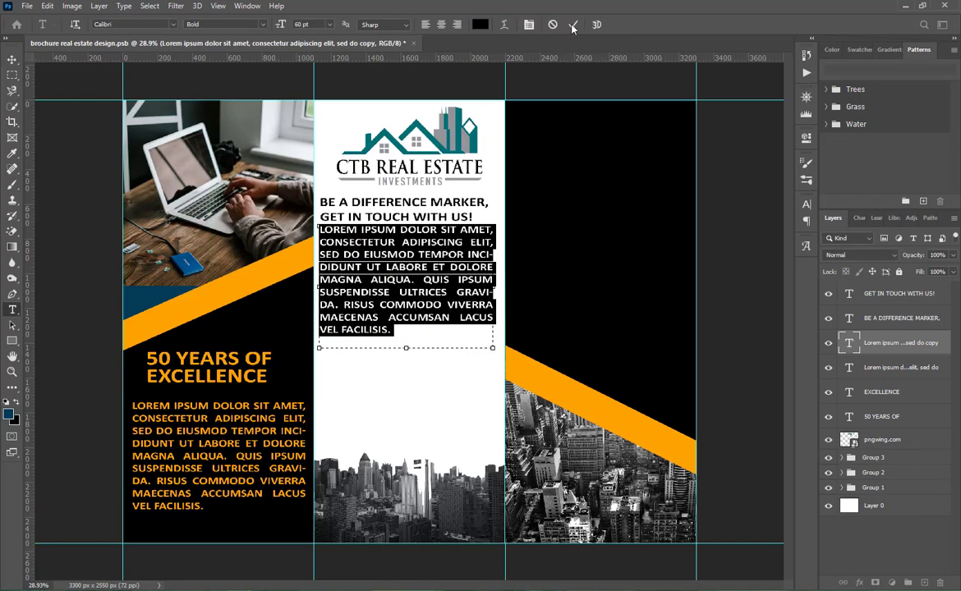
left_click(574, 25)
key("v")
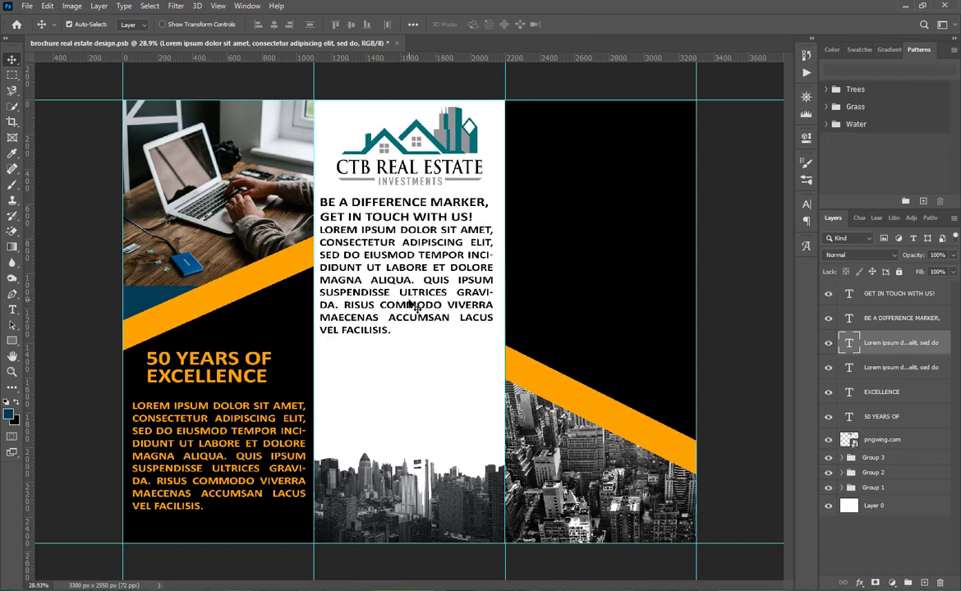
- Change the text color of the second column's lorem ipsum paragraph to dark gray 3c3c3c
double_click(376, 255)
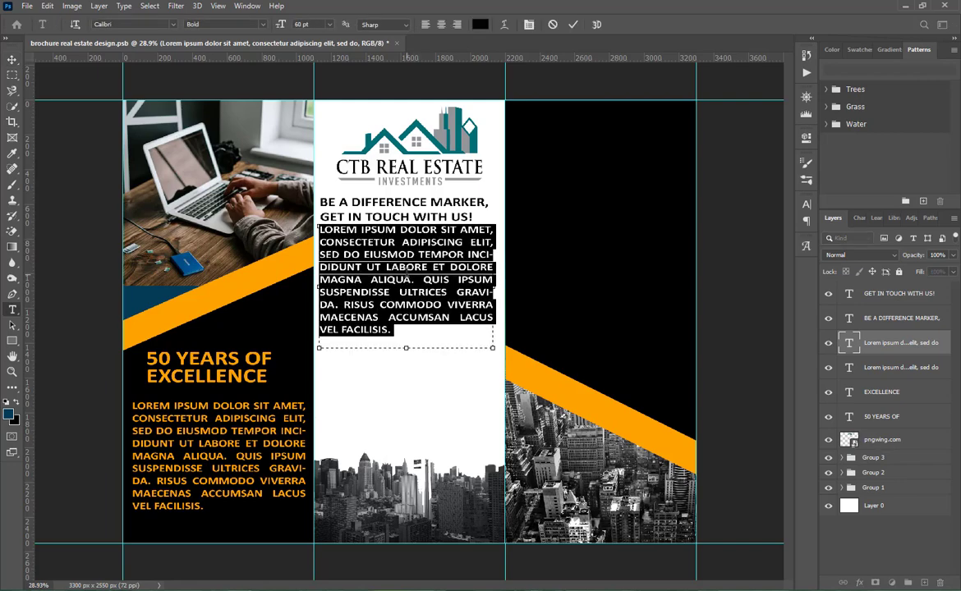
left_click(479, 23)
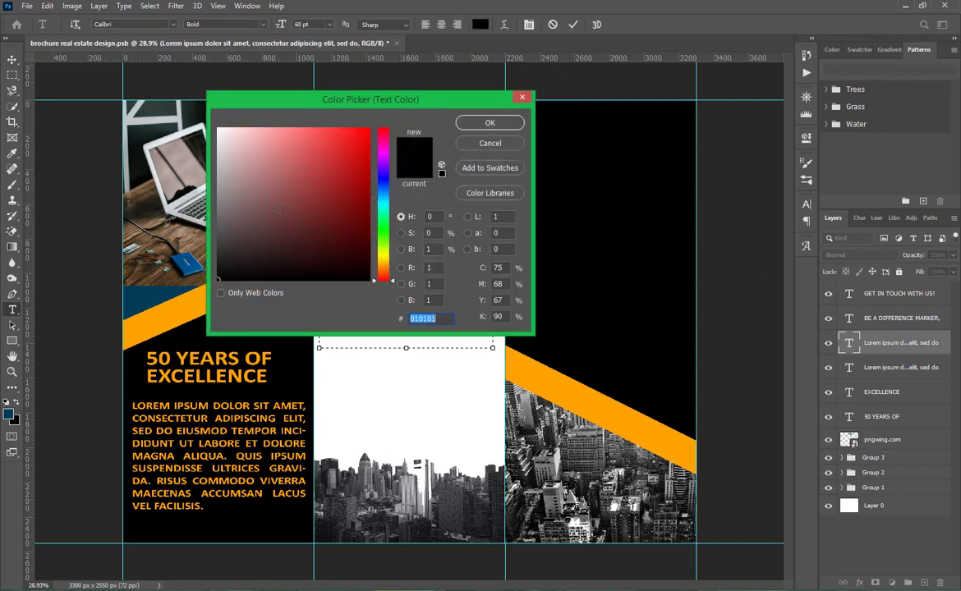
left_click_drag(317, 102, 668, 210)
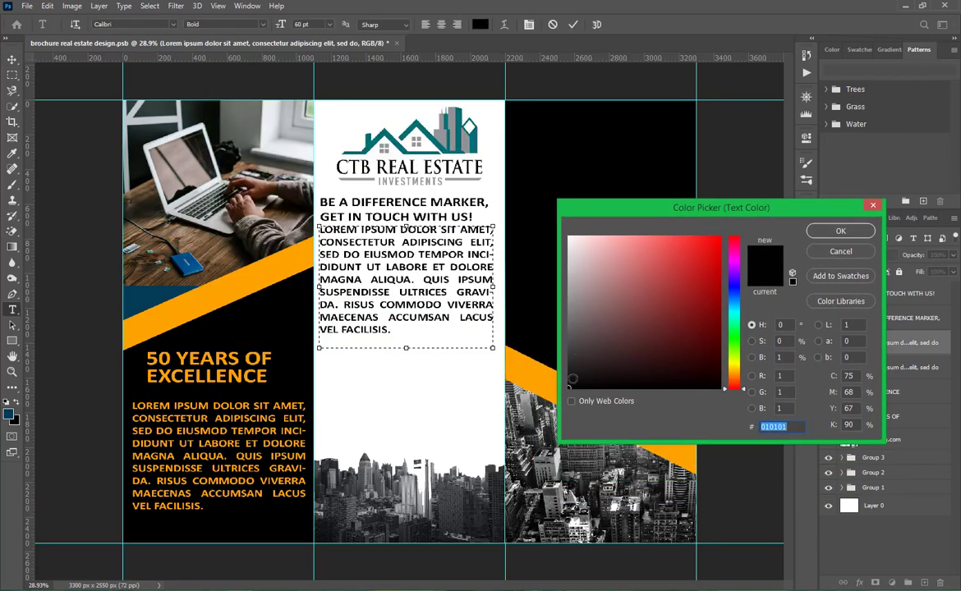
left_click_drag(572, 378, 569, 354)
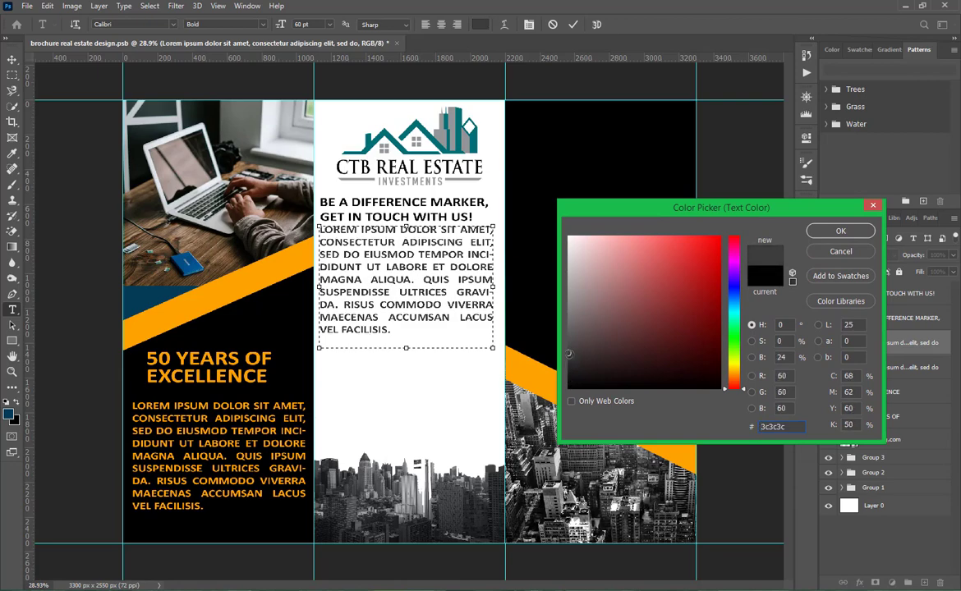
left_click(840, 231)
left_click(574, 26)
- Nudge the second column's lorem ipsum paragraph down slightly to leave a small gap below "GET IN TOUCH WITH US!"
key("v")
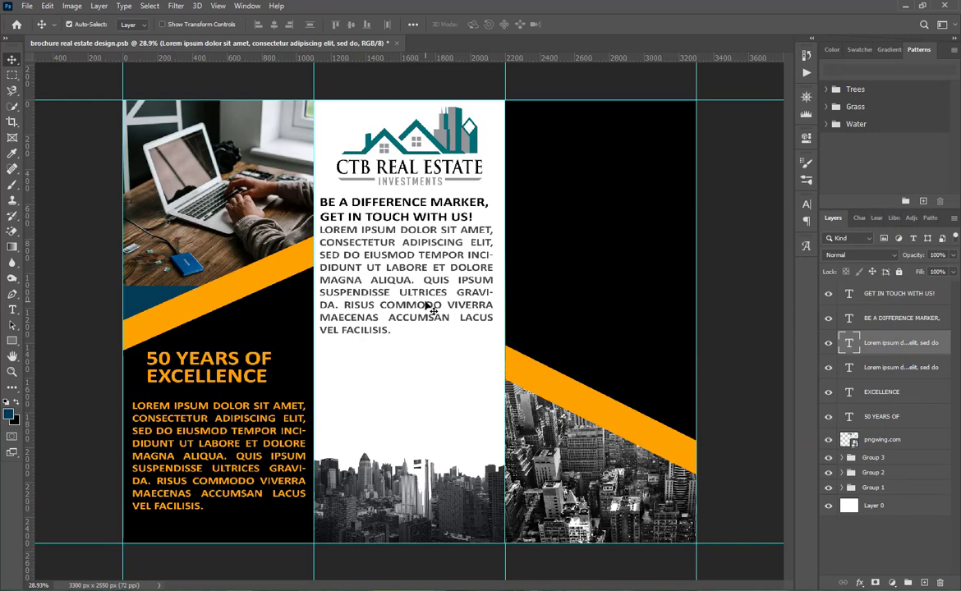
key("Down")
key("Down")
key("Down")
key("Down")
key("Down")
key("Down")
key("Down")
key("Down")
key("Down")
key("Down")
key("Down")
key("Down")
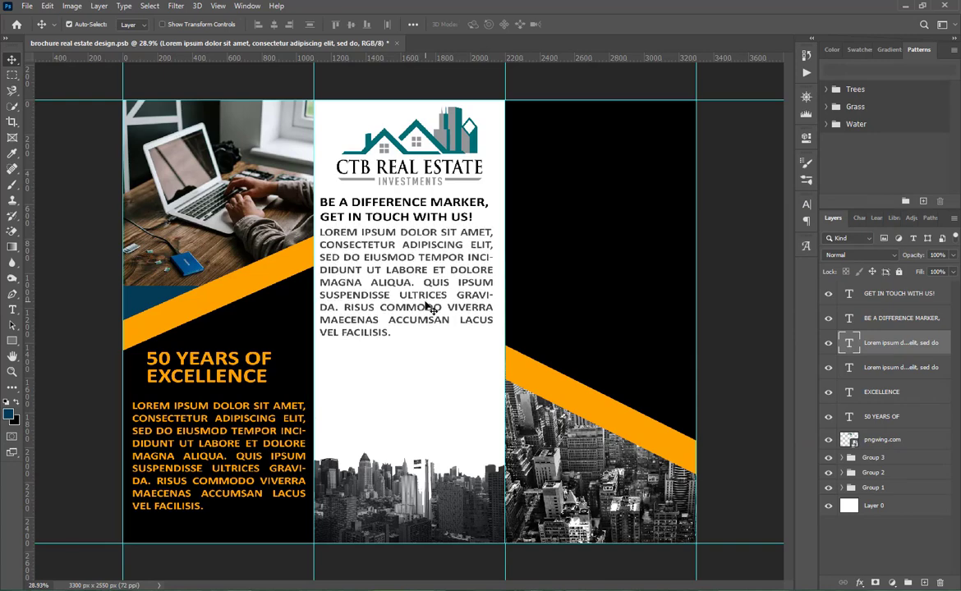
- Switch to File Explorer and open the Social Media Icons PNG folder inside the Youtube Channel folder
left_click(220, 578)
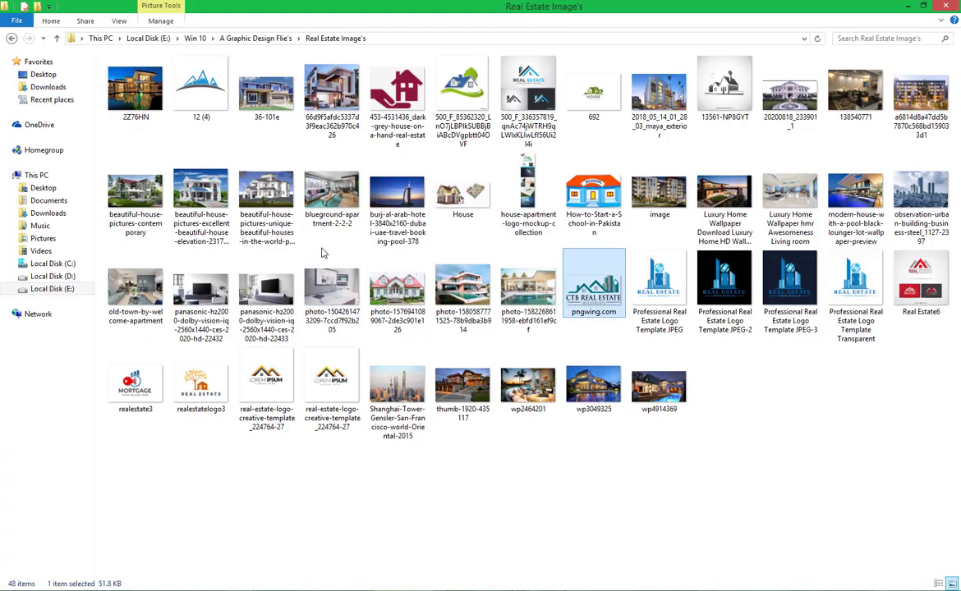
left_click(278, 36)
left_click(839, 179)
double_click(839, 182)
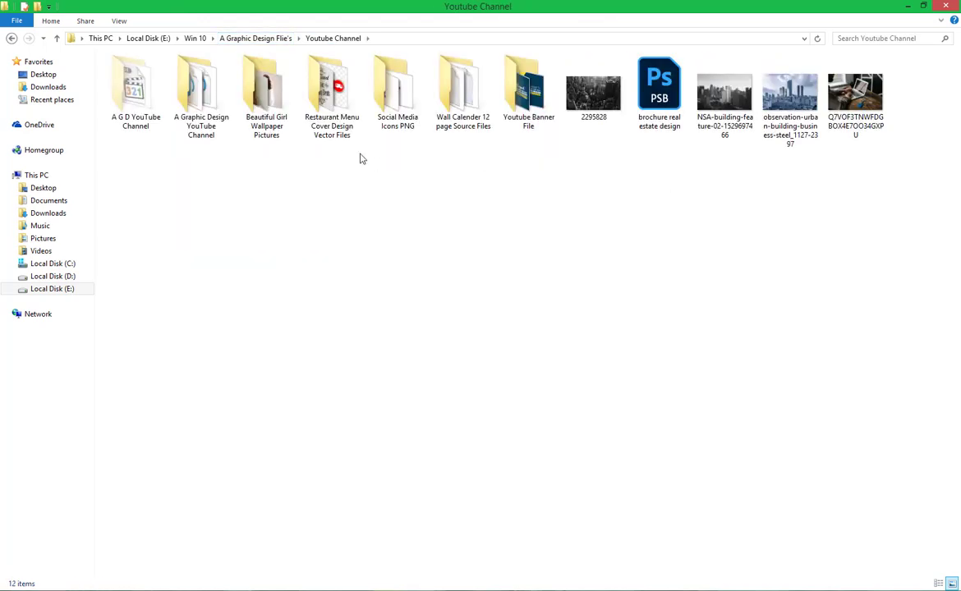
double_click(414, 133)
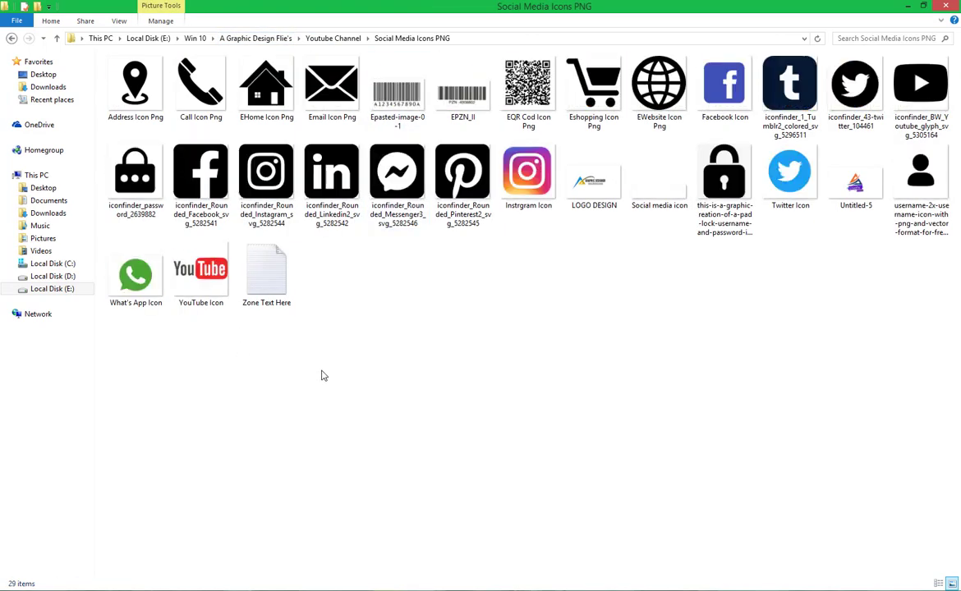
- Place Call Icon Png in the brochure as a small icon below the second column's lorem ipsum paragraph
left_click_drag(200, 86, 392, 402)
left_click_drag(487, 407, 329, 364)
left_click(575, 24)
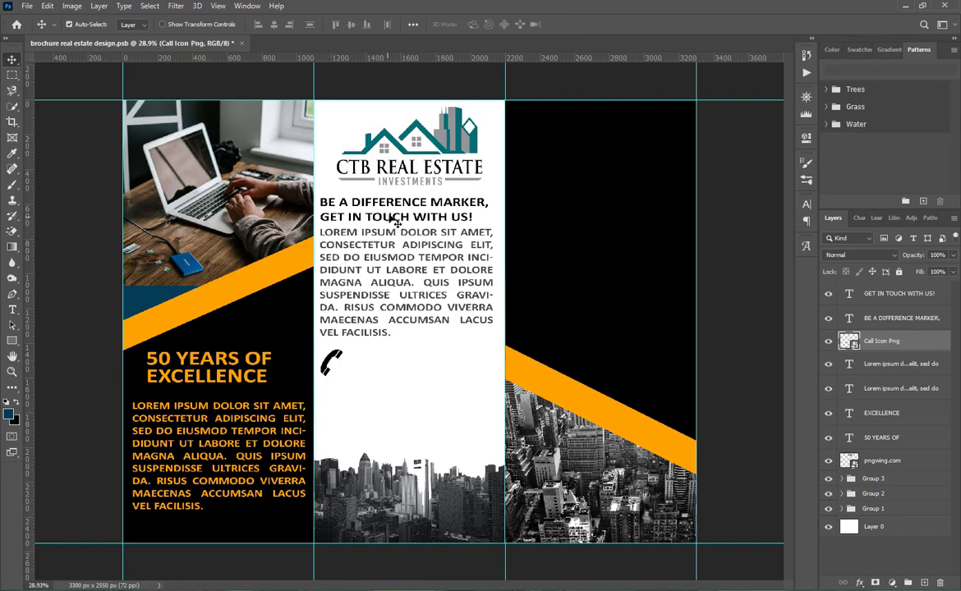
- Copy "GET IN TOUCH WITH US!" to beside the phone icon and move the Call Icon Png layer directly beneath the copy's layer
left_click_drag(392, 220, 408, 372)
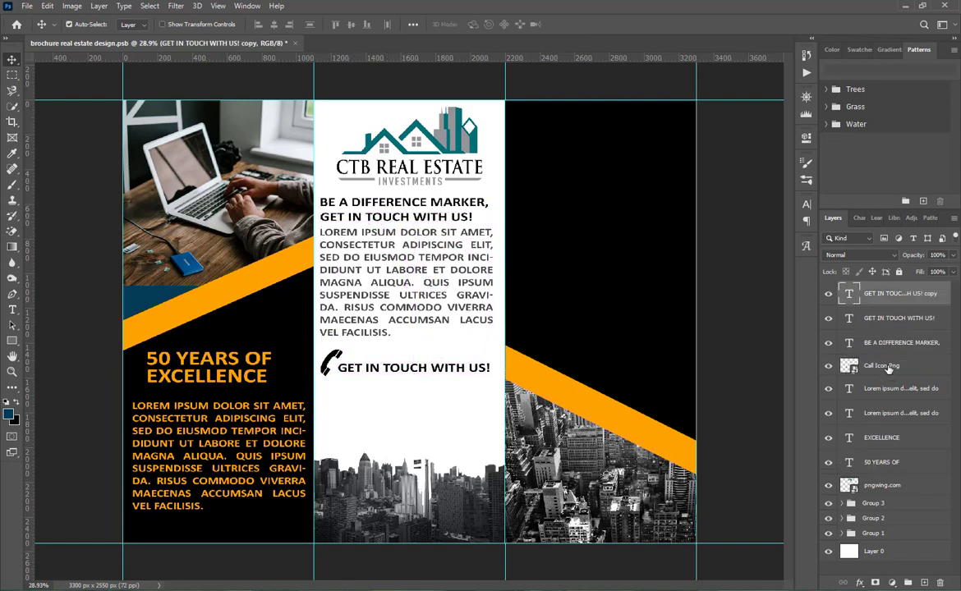
left_click_drag(883, 366, 878, 309)
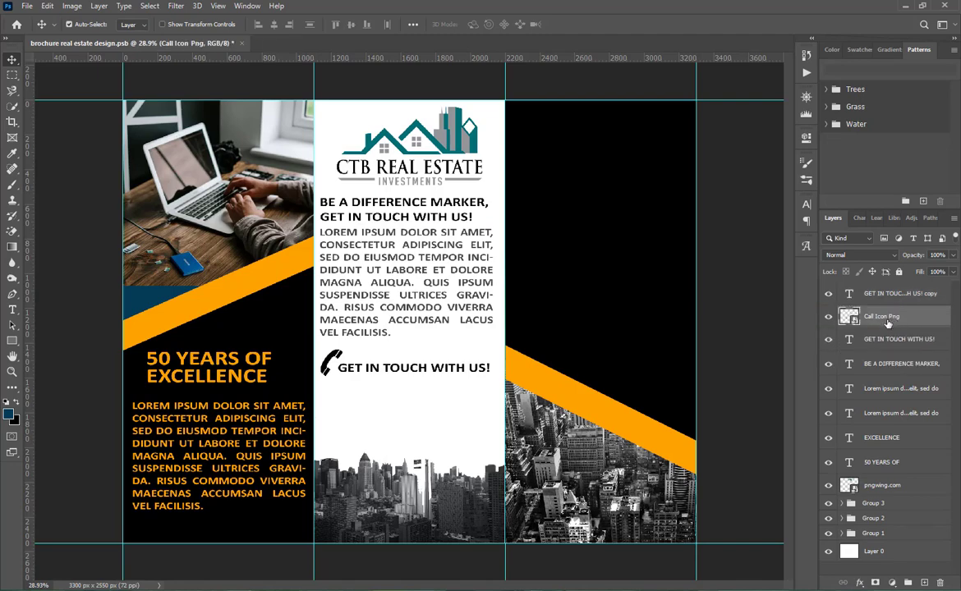
left_click(827, 295)
left_click(828, 295)
left_click(829, 318)
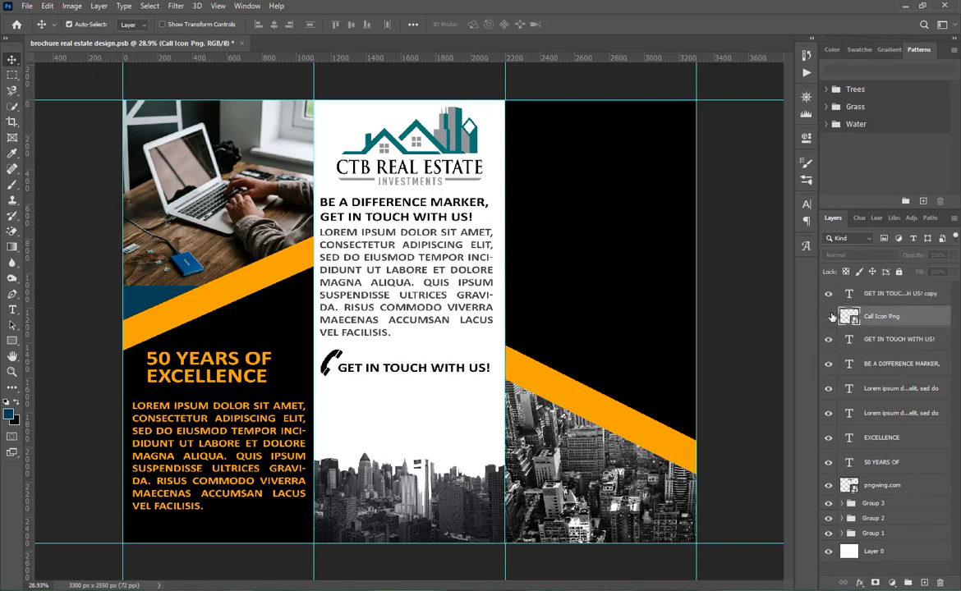
left_click(829, 318)
- Group the pngwing.com logo, "50 YEARS OF", "EXCELLENCE" and the first column's lorem ipsum layers
left_click(875, 440)
left_click(875, 460)
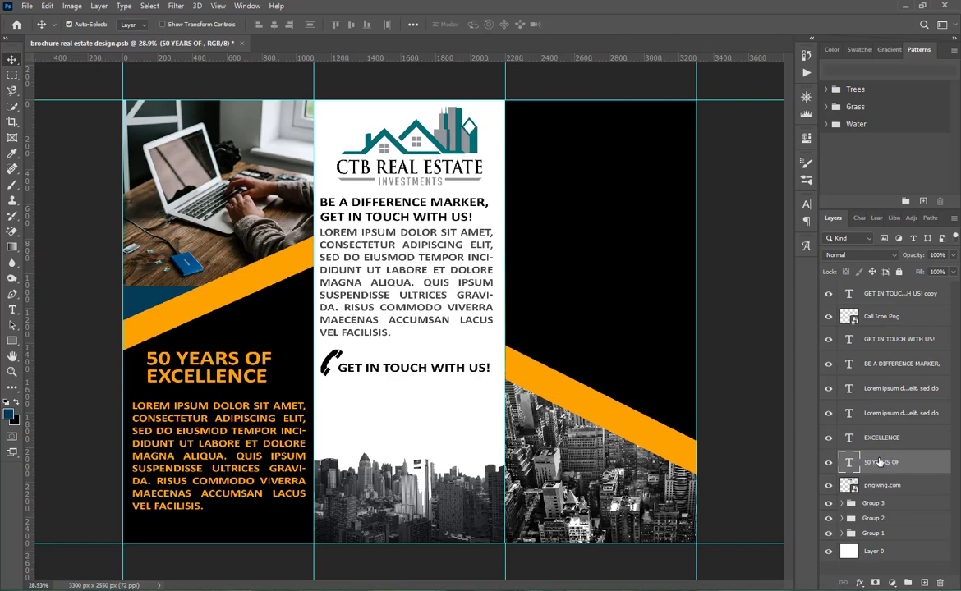
left_click(827, 413)
left_click(827, 413)
left_click(879, 438)
left_click(883, 462)
left_click(878, 488)
left_click(887, 464, "ctrl")
left_click(886, 440, "ctrl")
left_click(887, 416, "ctrl")
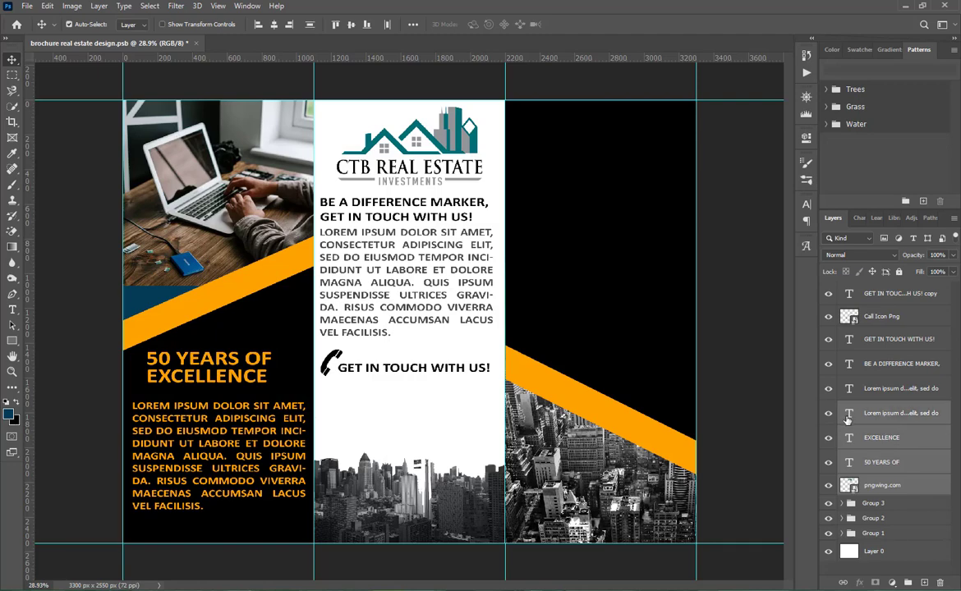
left_click(909, 582)
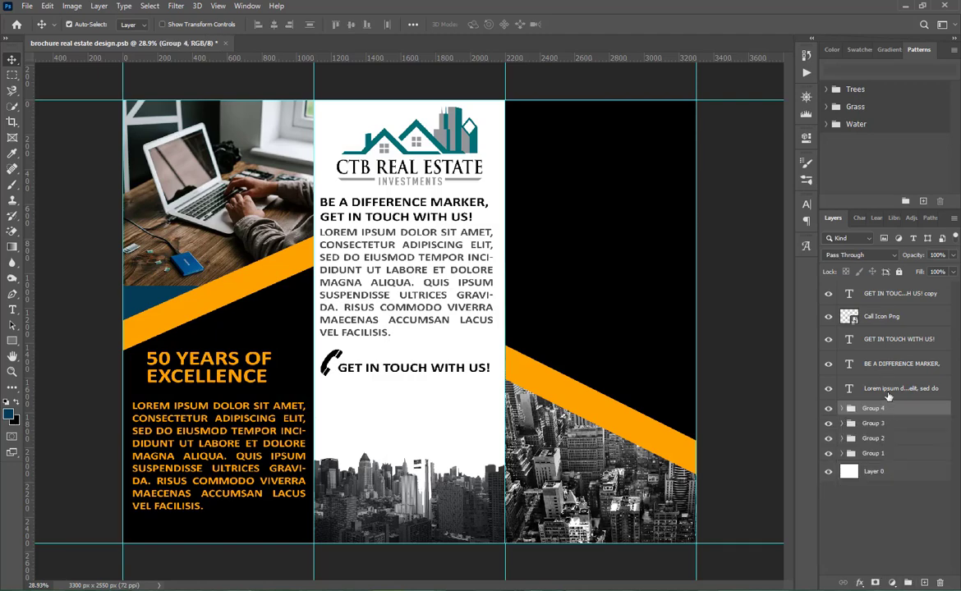
- Group the second column's lorem ipsum, tagline, phone icon and copied text layers, and check both new groups by toggling their visibility
left_click(888, 390)
left_click(879, 289, "shift")
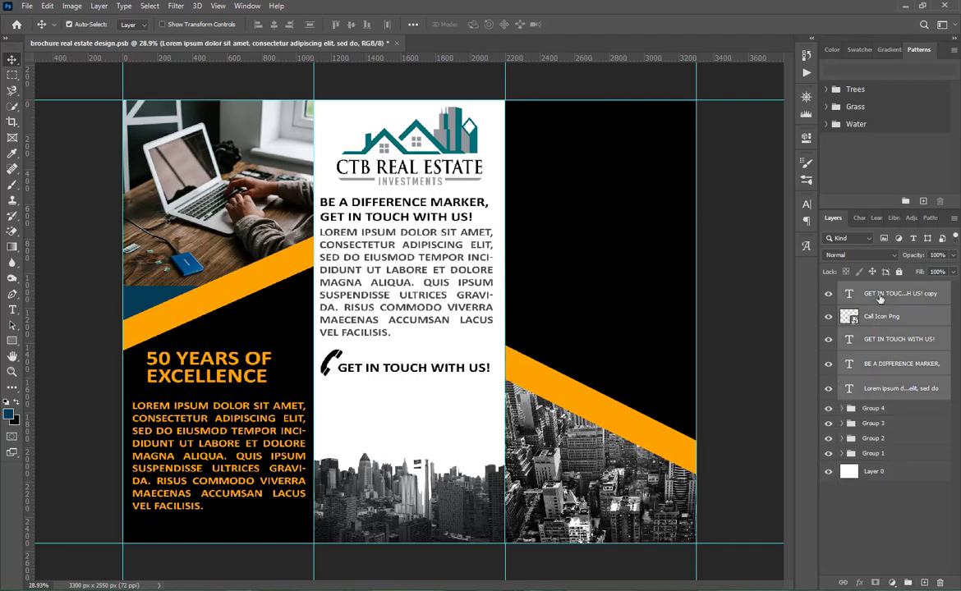
key("ctrl+g")
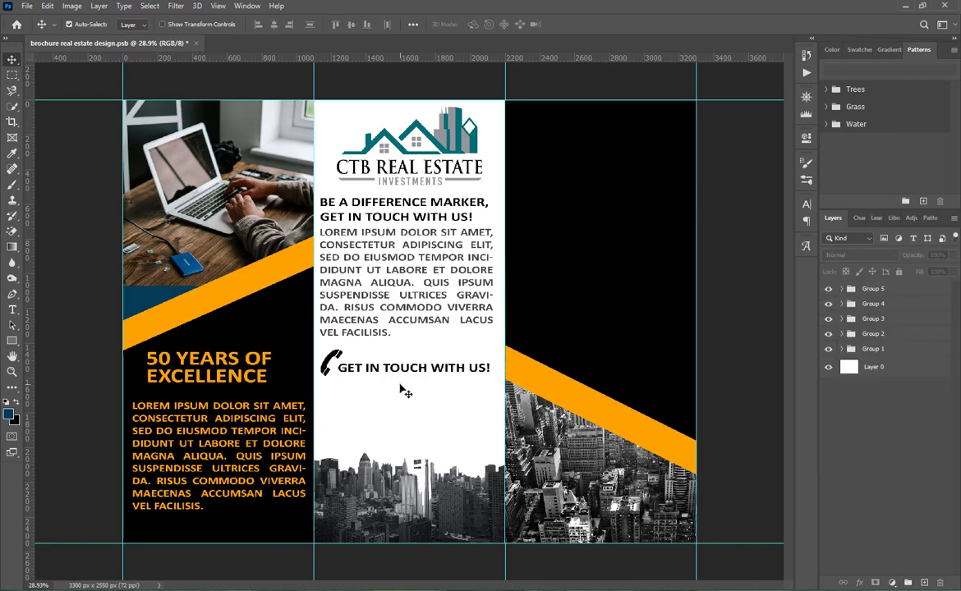
left_click(827, 289)
left_click(828, 289)
left_click(828, 303)
left_click(828, 304)
- Replace the copied "GET IN TOUCH WITH US!" text beside the phone icon with the company phone number
double_click(404, 368)
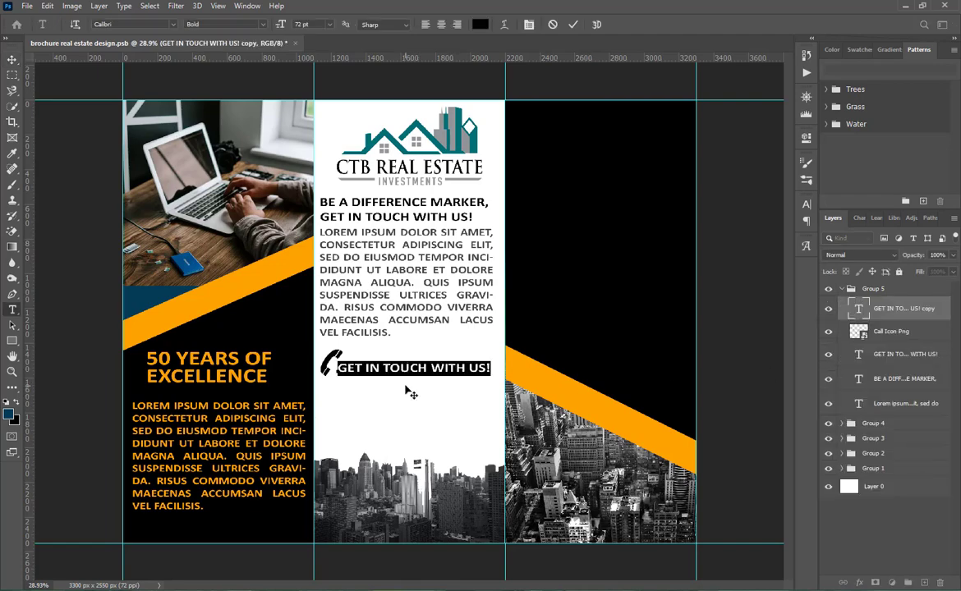
key("BackSpace")
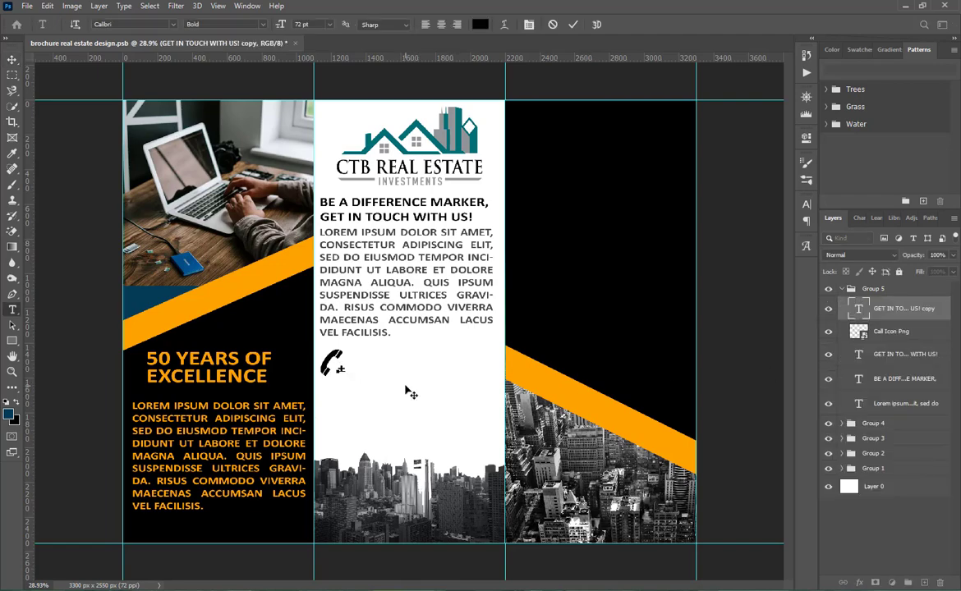
type("+1 234 567 890")
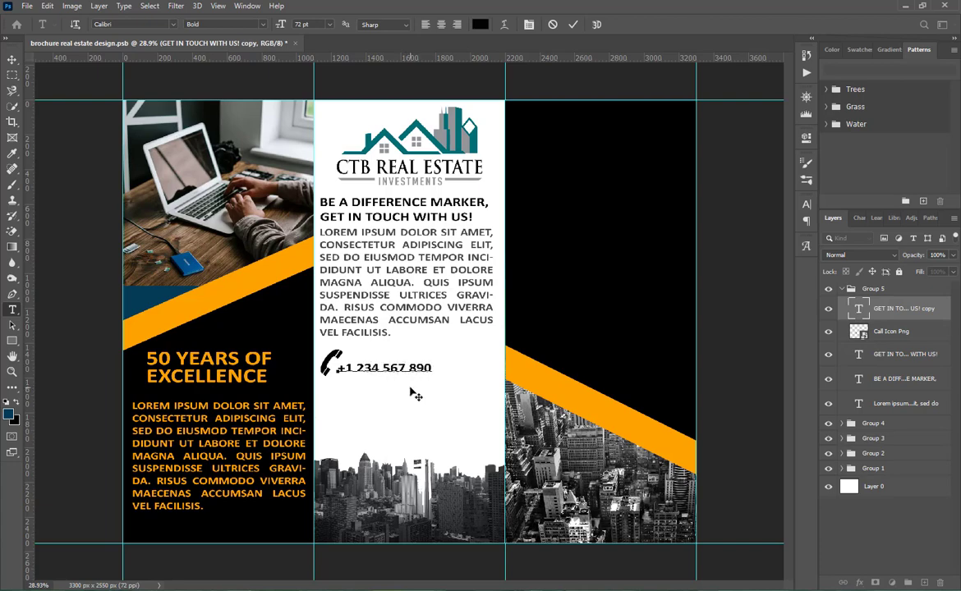
- Set the phone number text to 88 pt and recolor it dark gray
double_click(400, 370)
key("ctrl+a")
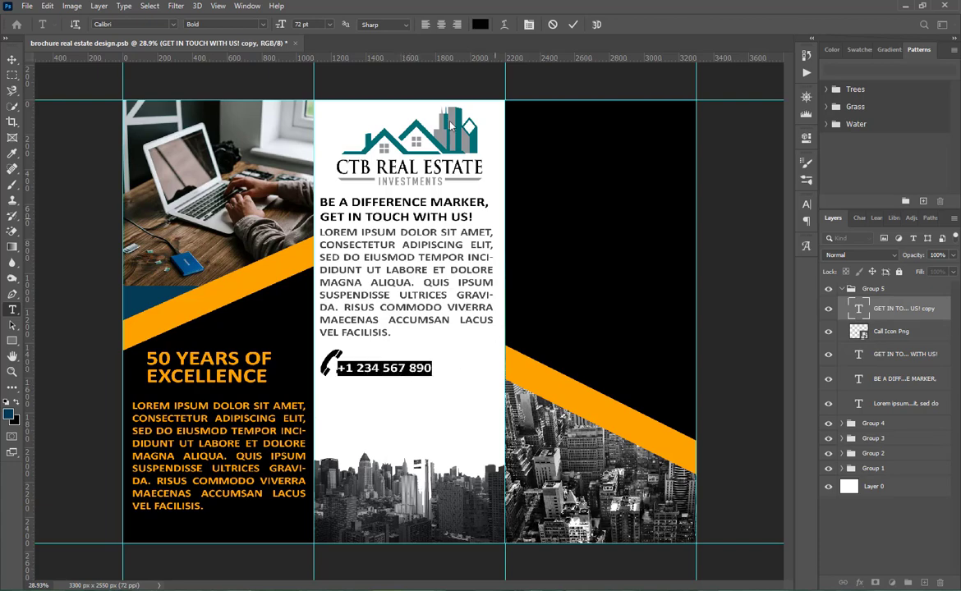
left_click(806, 203)
left_click_drag(674, 239, 685, 239)
left_click(773, 272)
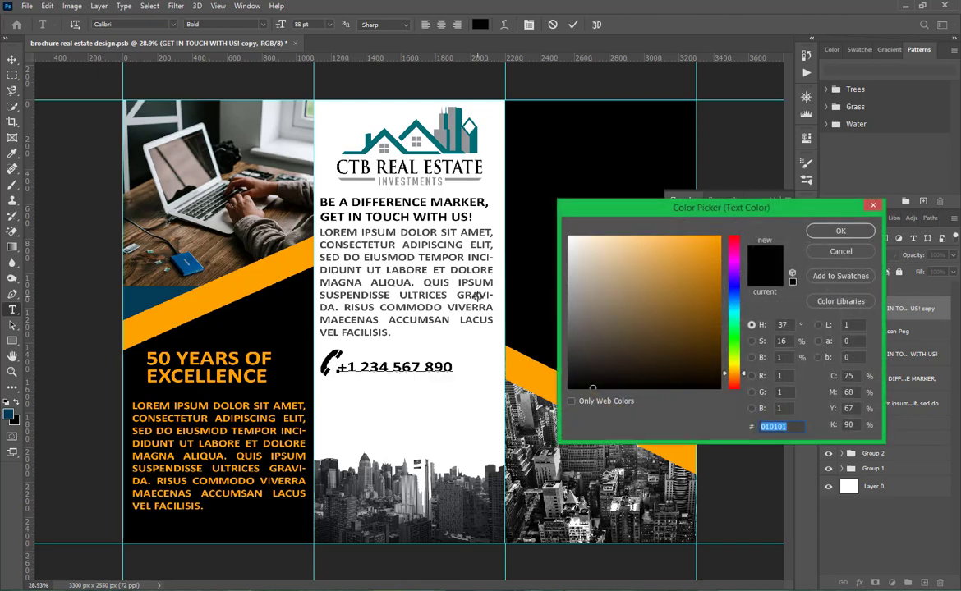
left_click(572, 344)
left_click(815, 233)
left_click(573, 25)
key("v")
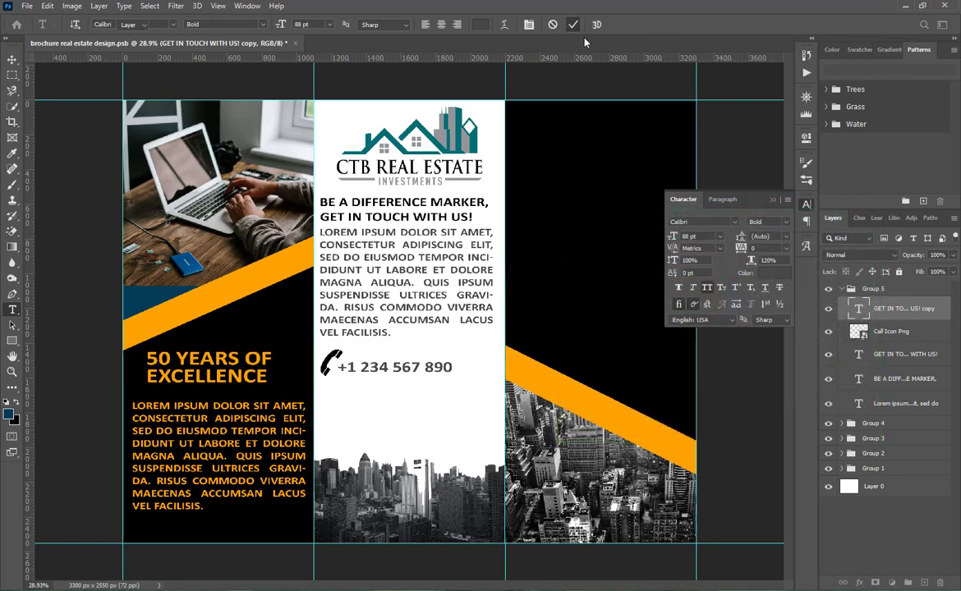
left_click(772, 201)
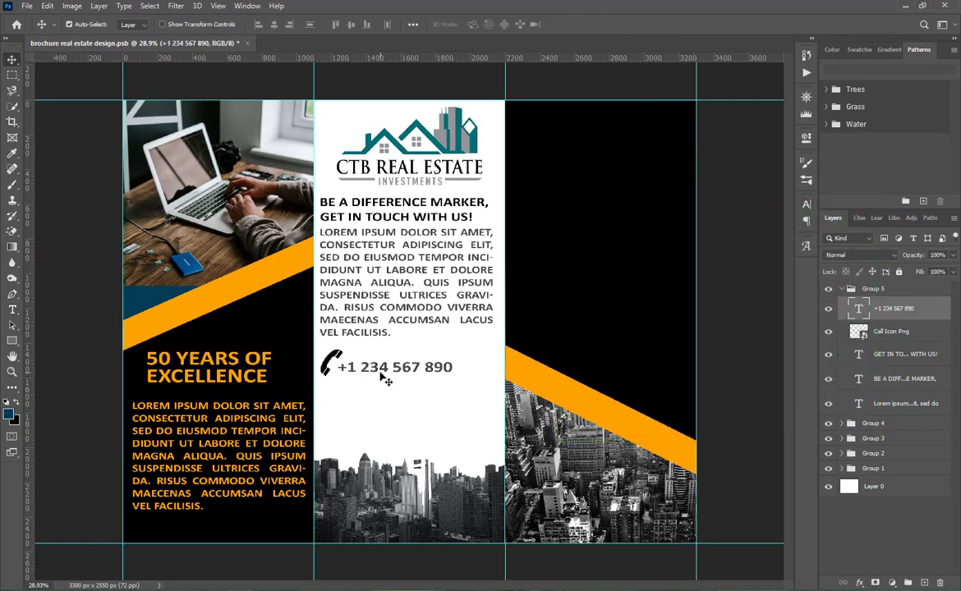
- Place Address Icon Png below the phone icon in the second column, scaled to about 36%
key("alt+Tab")
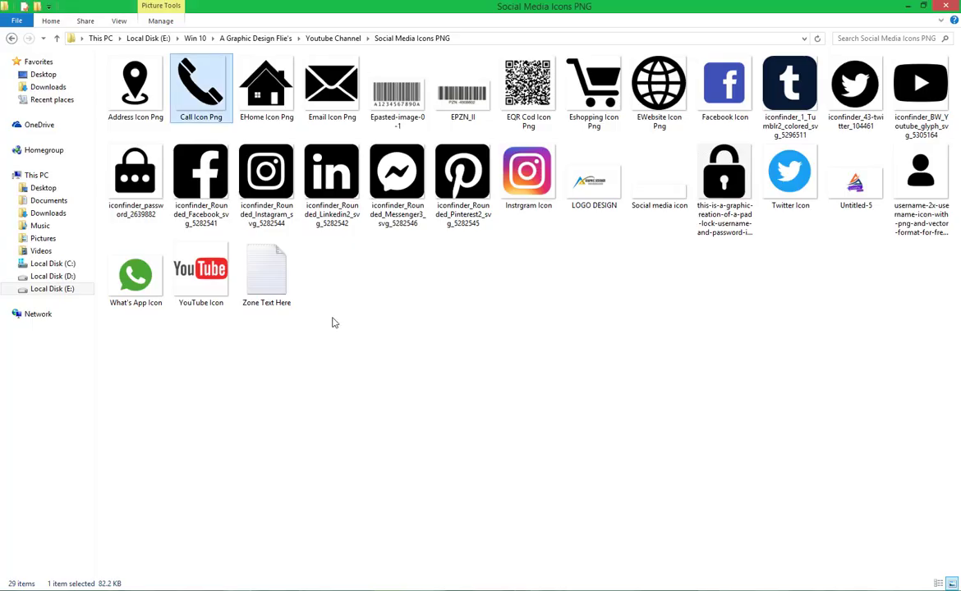
left_click_drag(135, 83, 435, 538)
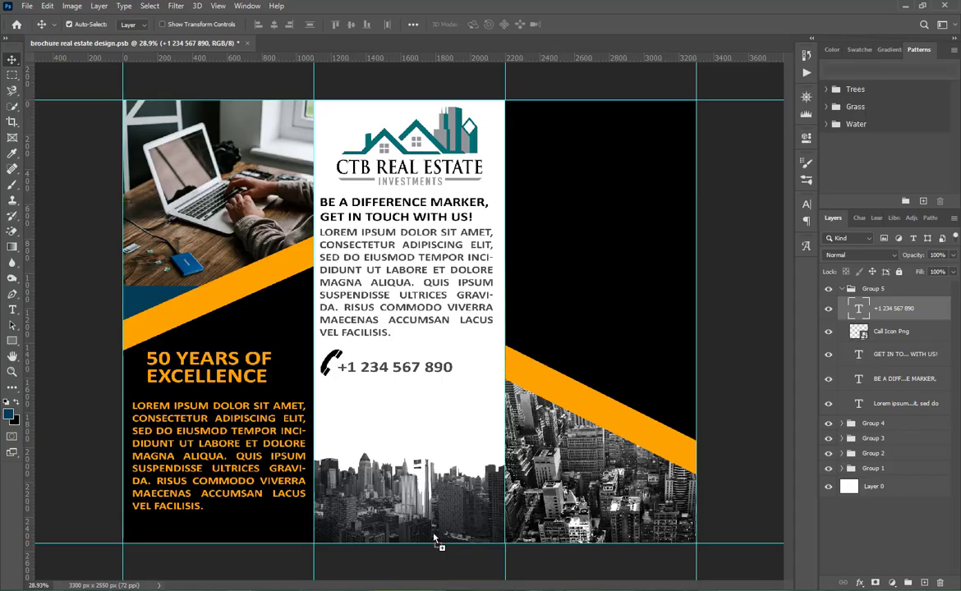
left_click_drag(349, 433, 442, 331)
left_click_drag(454, 367, 329, 400)
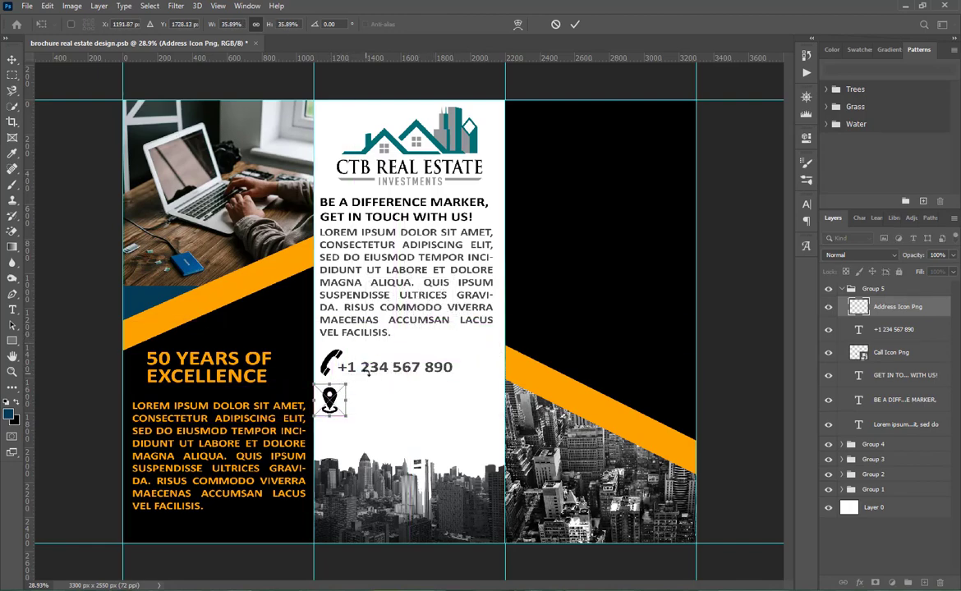
left_click(575, 24)
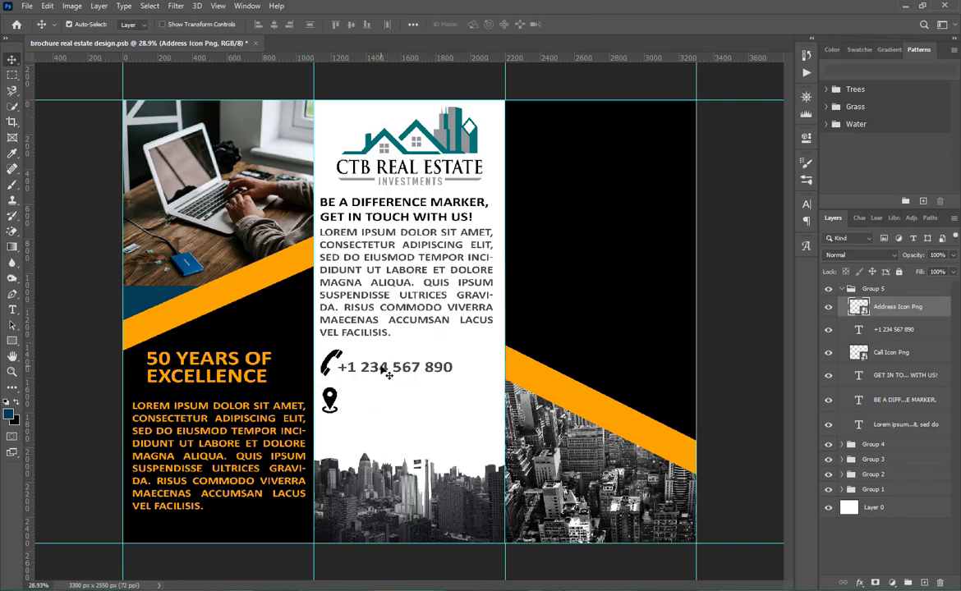
- Copy the phone number text to beside the location pin and replace it with the postal address from Zone Text Here, split over two lines
left_click_drag(332, 374, 358, 406)
double_click(371, 406)
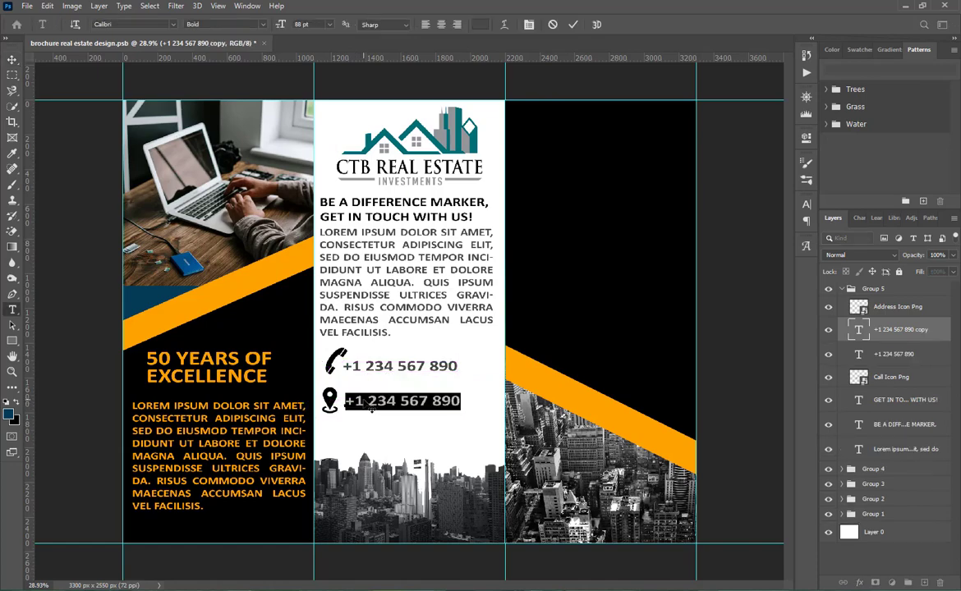
key("alt+Tab")
double_click(268, 271)
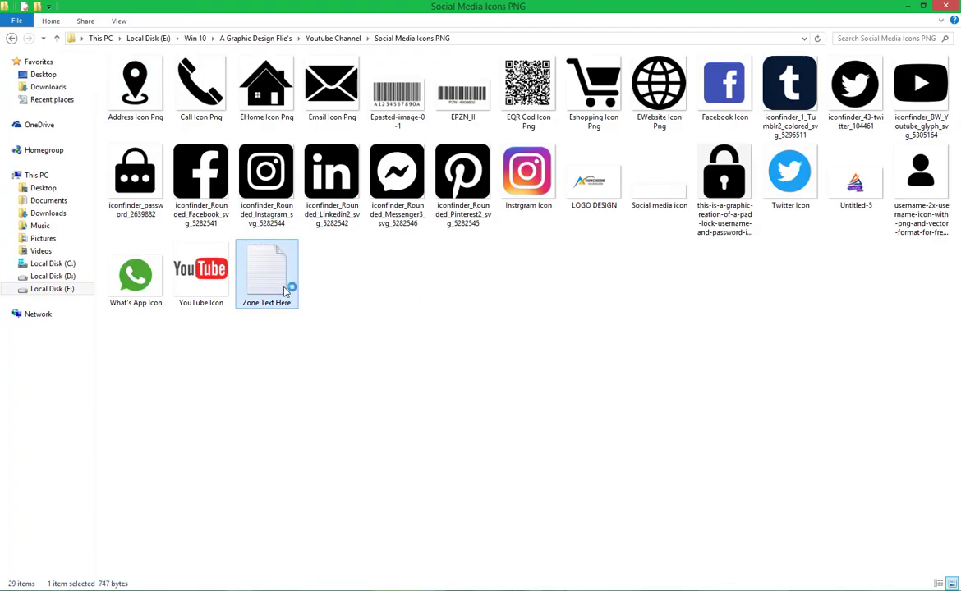
left_click_drag(188, 361, 398, 361)
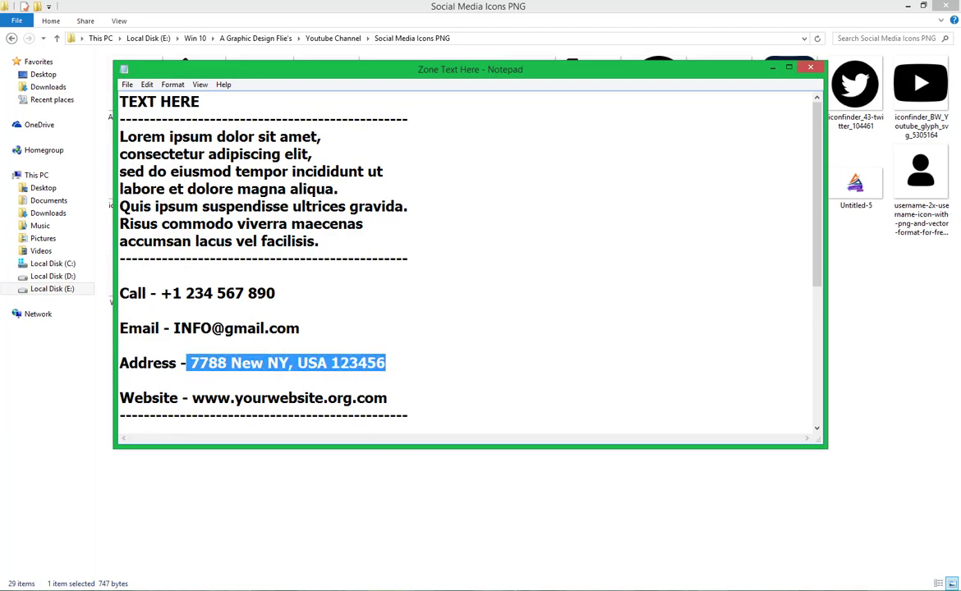
key("ctrl+c")
key("alt+Tab")
key("ctrl+v")
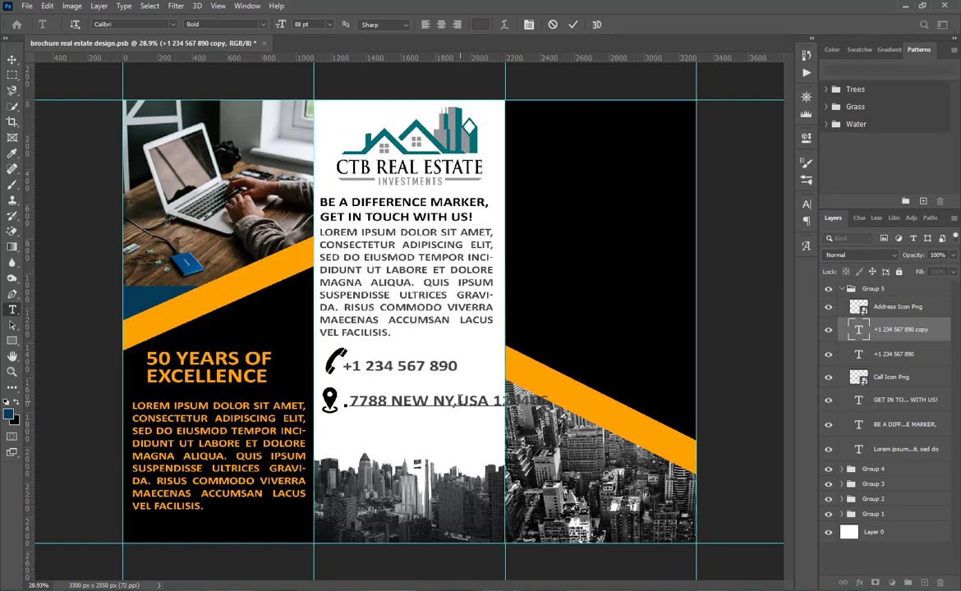
key("Return")
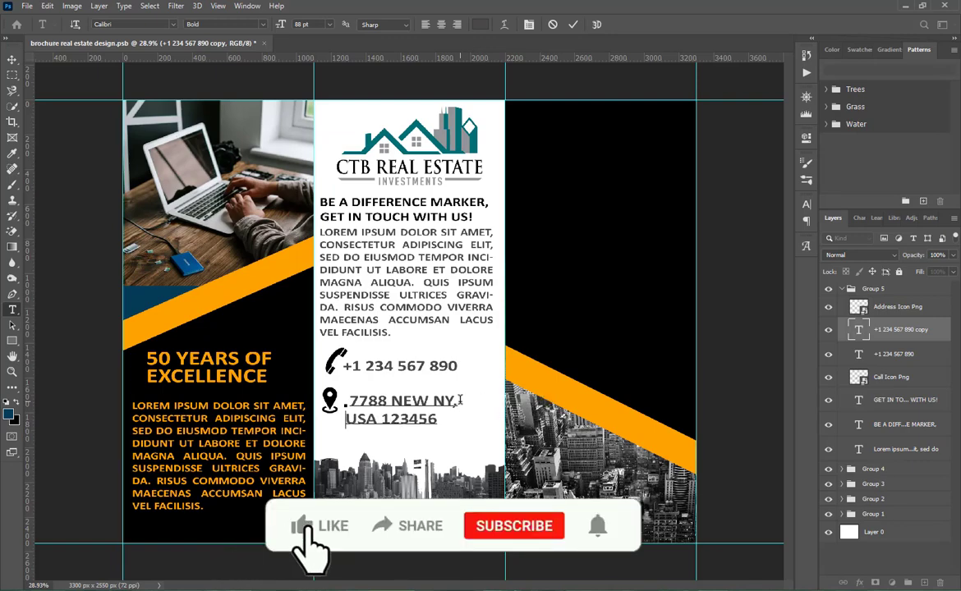
left_click(573, 25)
key("v")
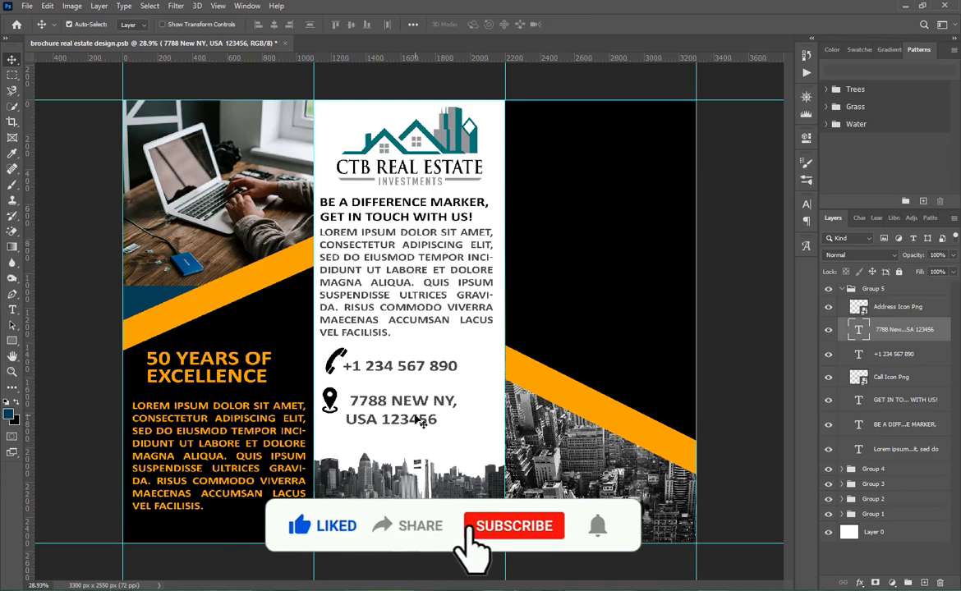
- Set the address text beside the location pin to 83 pt and nudge it up slightly
double_click(416, 408)
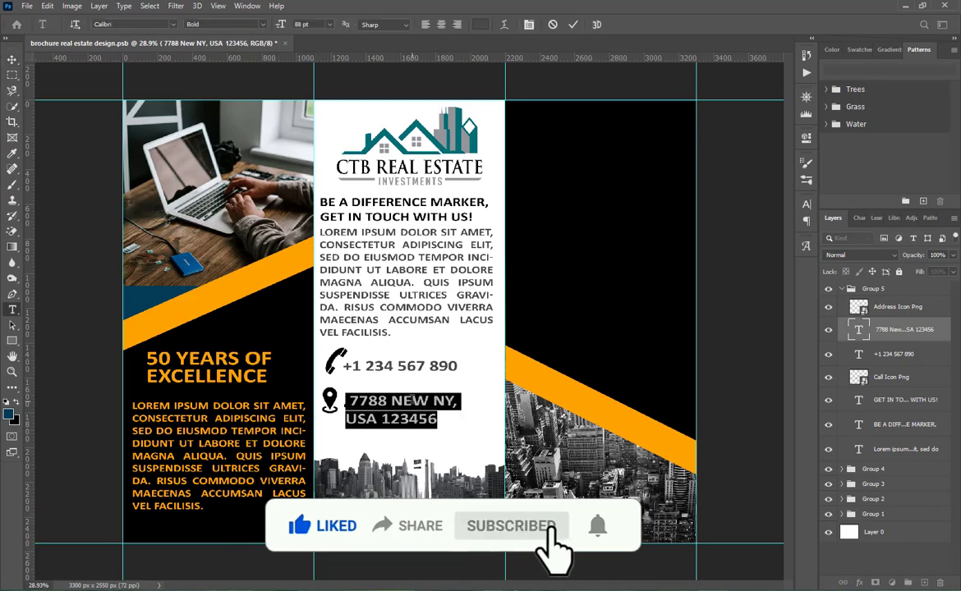
left_click(806, 204)
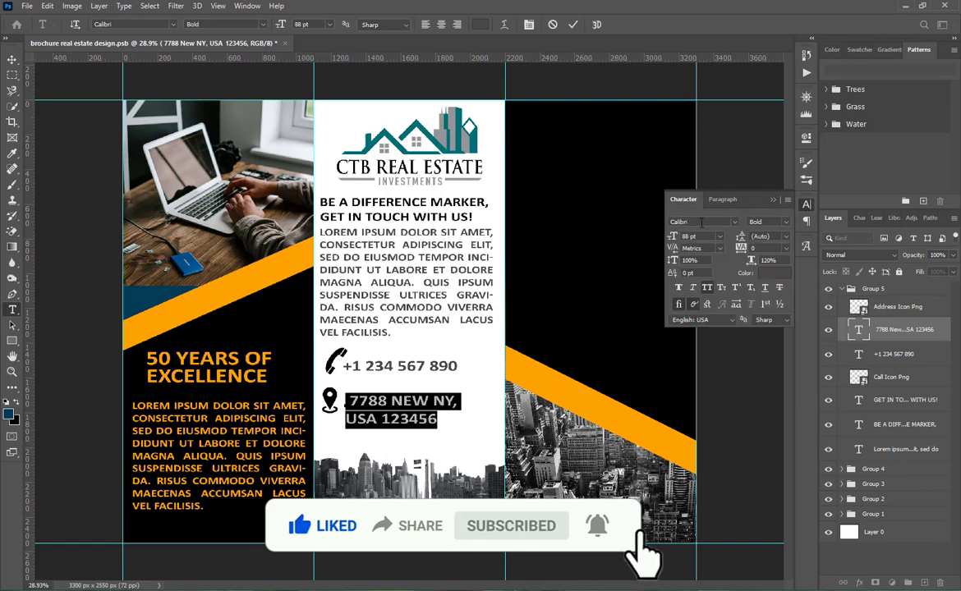
left_click_drag(675, 238, 670, 239)
left_click(572, 25)
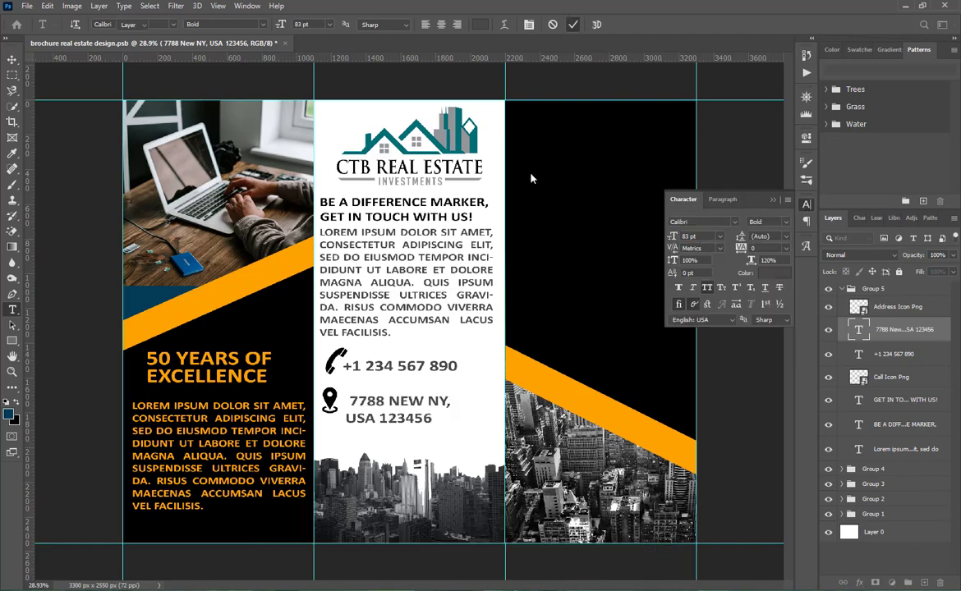
key("v")
left_click_drag(400, 403, 402, 397)
- Place EWebsite Icon Png from the Social Media Icons PNG folder into the brochure at its default small size
key("alt+Tab")
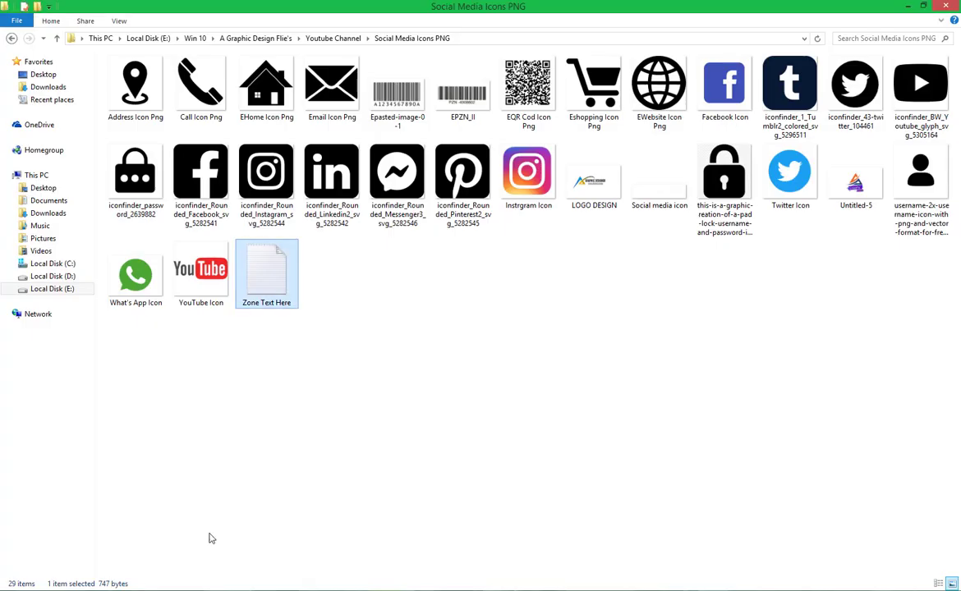
left_click_drag(675, 95, 369, 448)
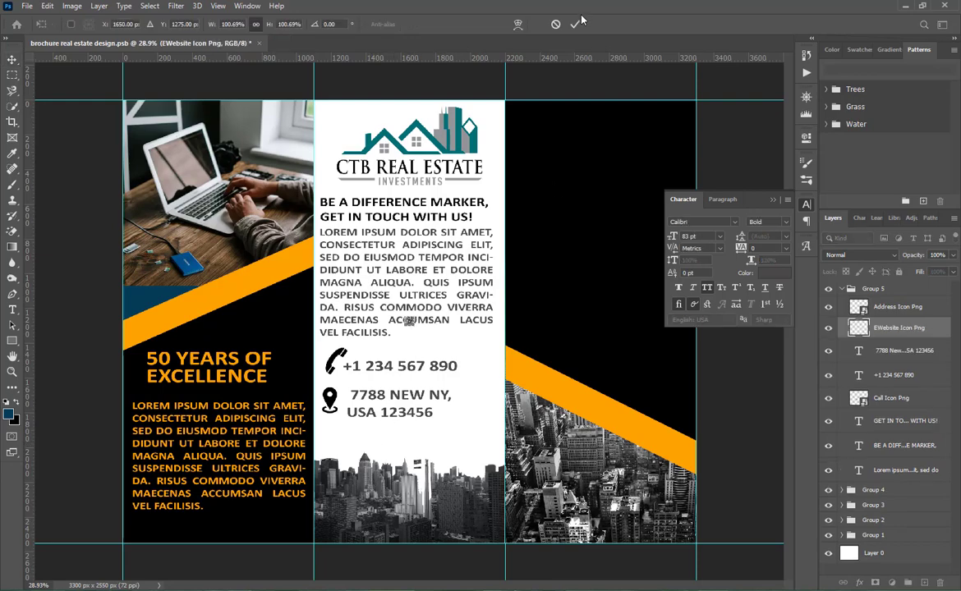
left_click(575, 23)
left_click(771, 202)
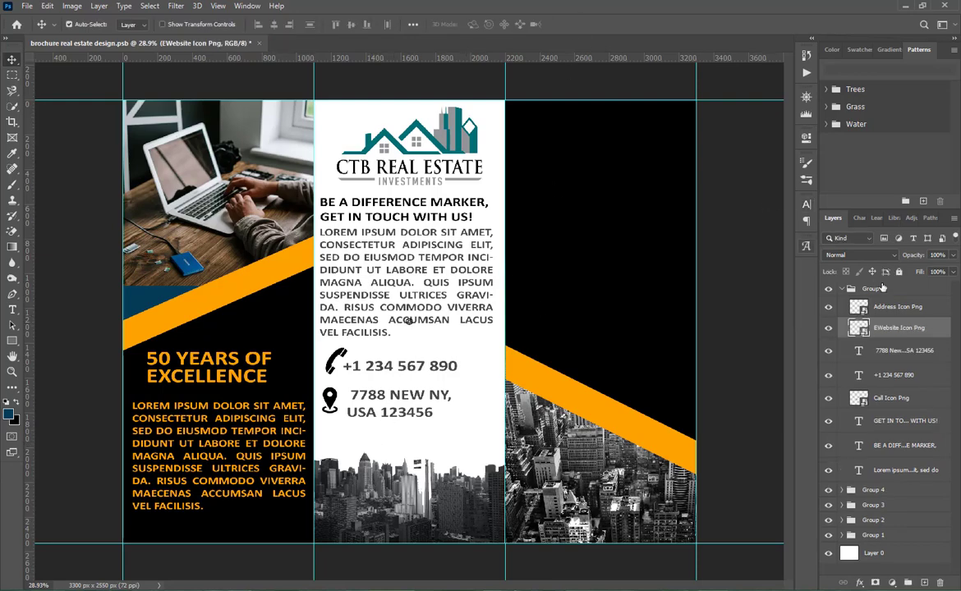
- Move the EWebsite Icon Png layer above Address Icon Png, scale it to about 307% and place it below the location pin
left_click_drag(895, 322, 896, 299)
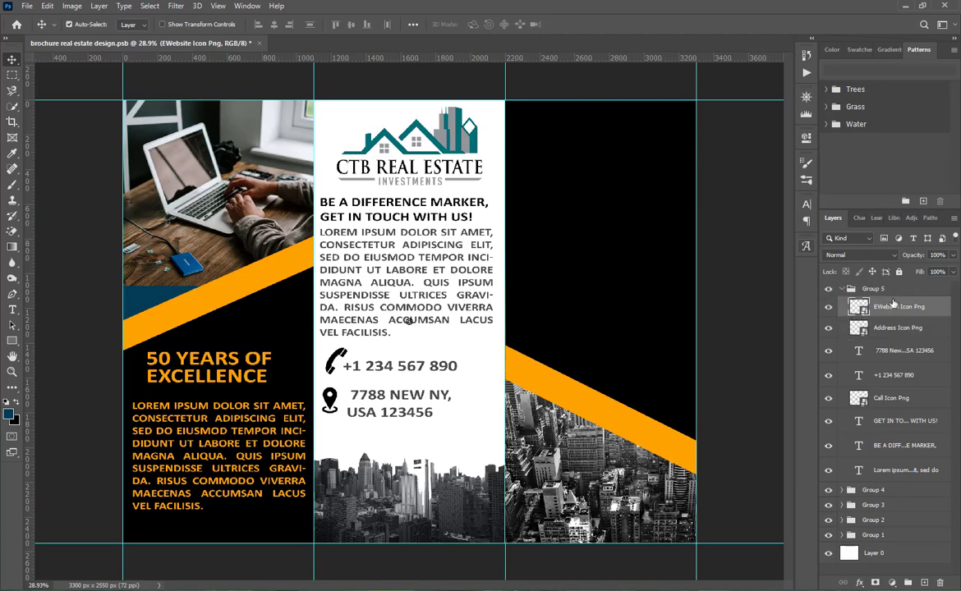
key("ctrl+t")
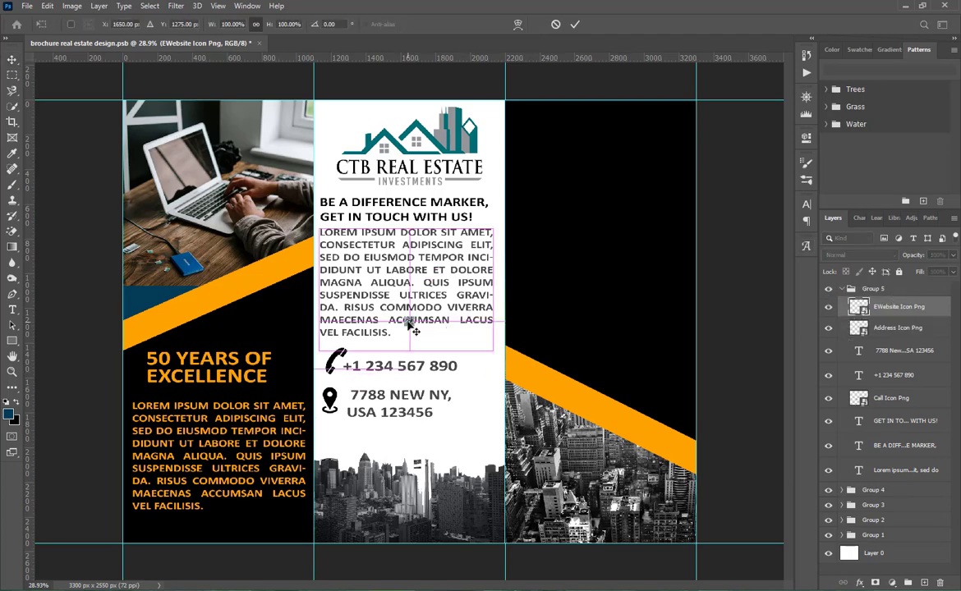
left_click_drag(414, 327, 341, 447)
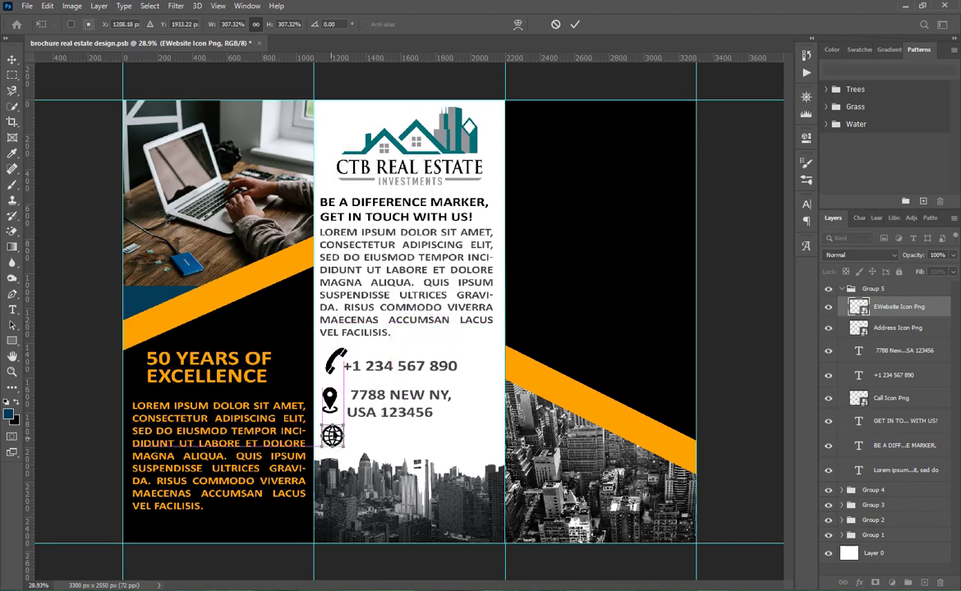
left_click(575, 27)
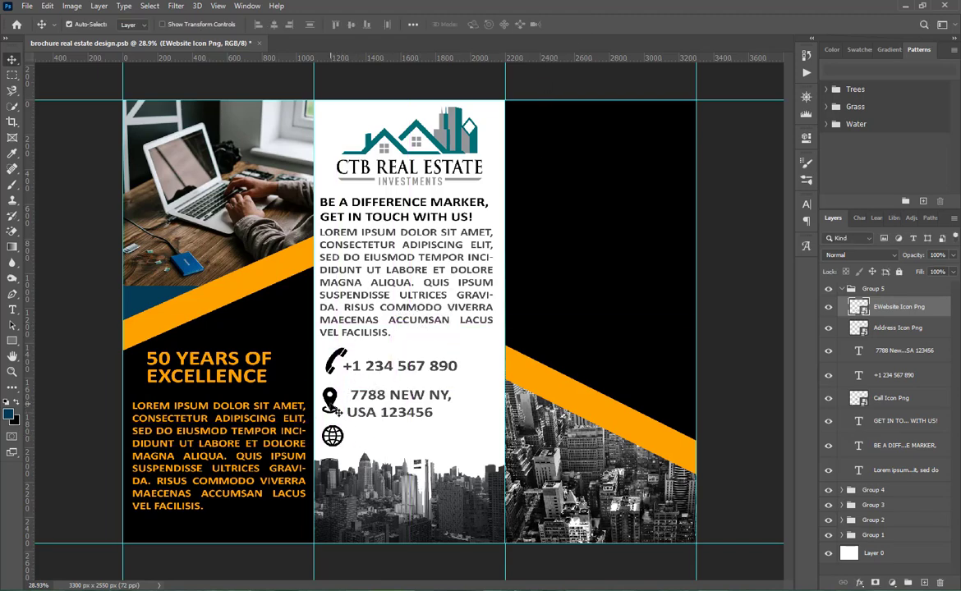
- Align the left edges of the phone, location pin and globe icons in the second column
left_click(333, 406, "shift")
left_click(338, 368, "shift")
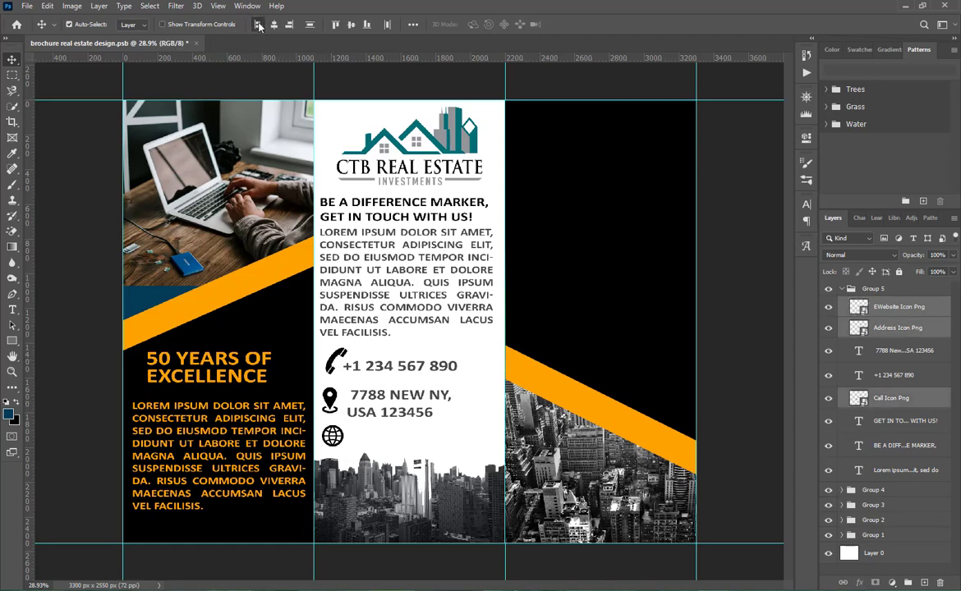
left_click(764, 350)
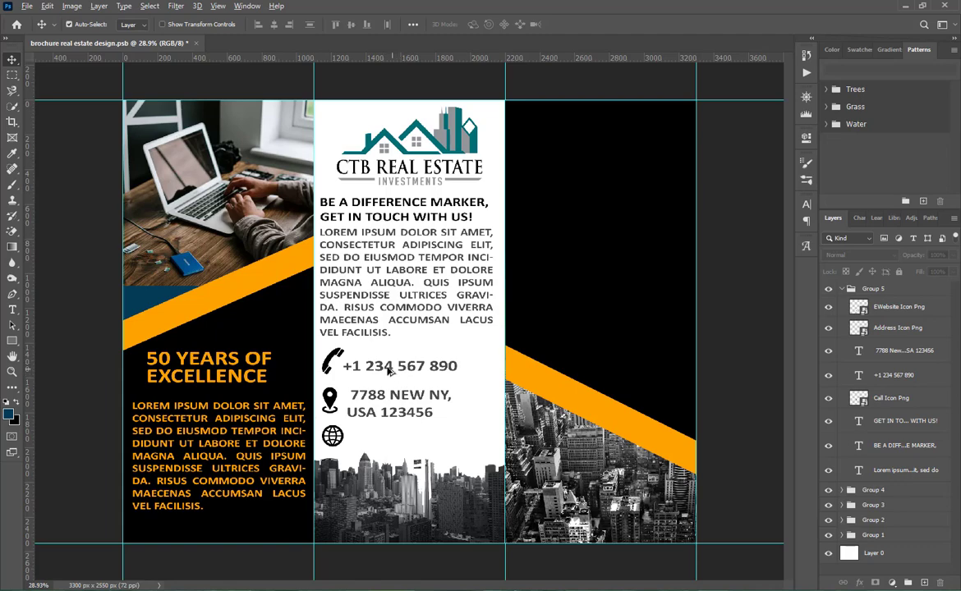
left_click_drag(391, 369, 395, 439)
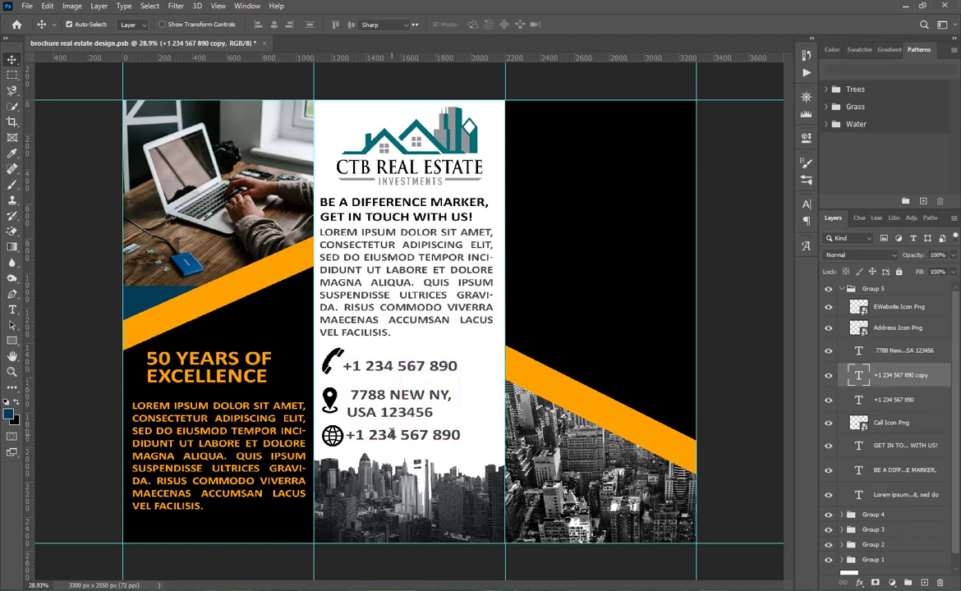
double_click(403, 435)
key("alt+Tab")
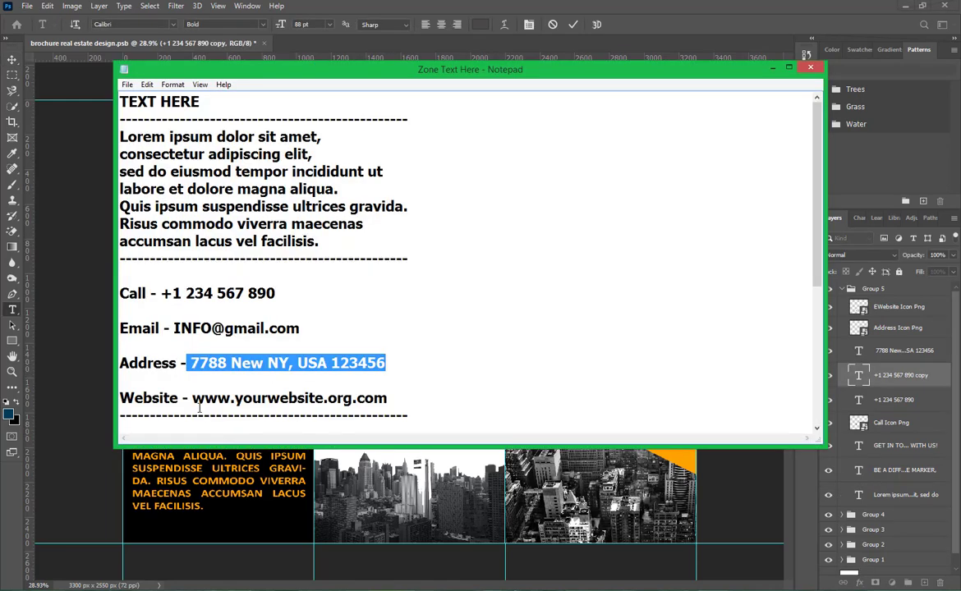
left_click_drag(192, 399, 388, 398)
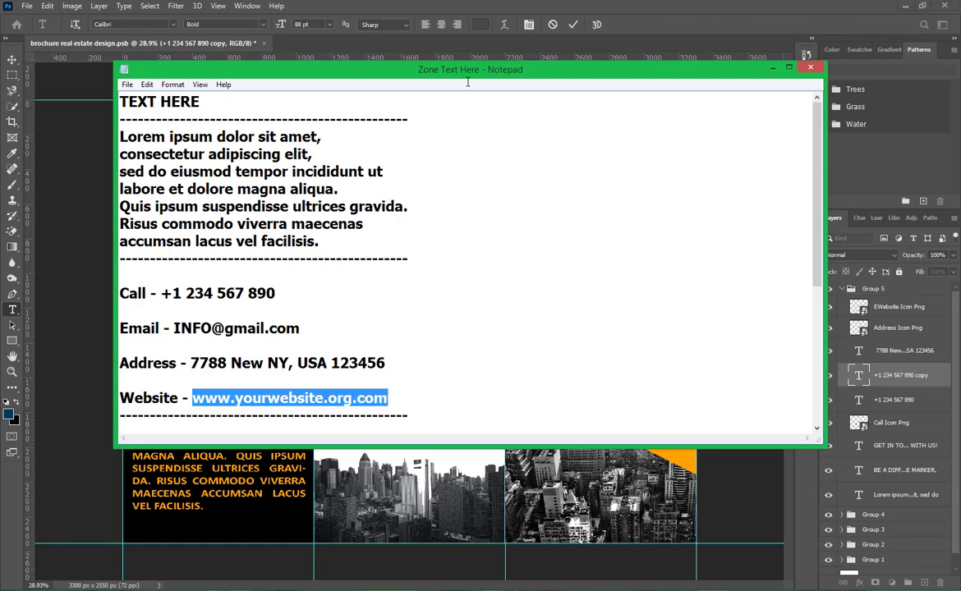
key("ctrl+c")
key("alt+Tab")
key("ctrl+v")
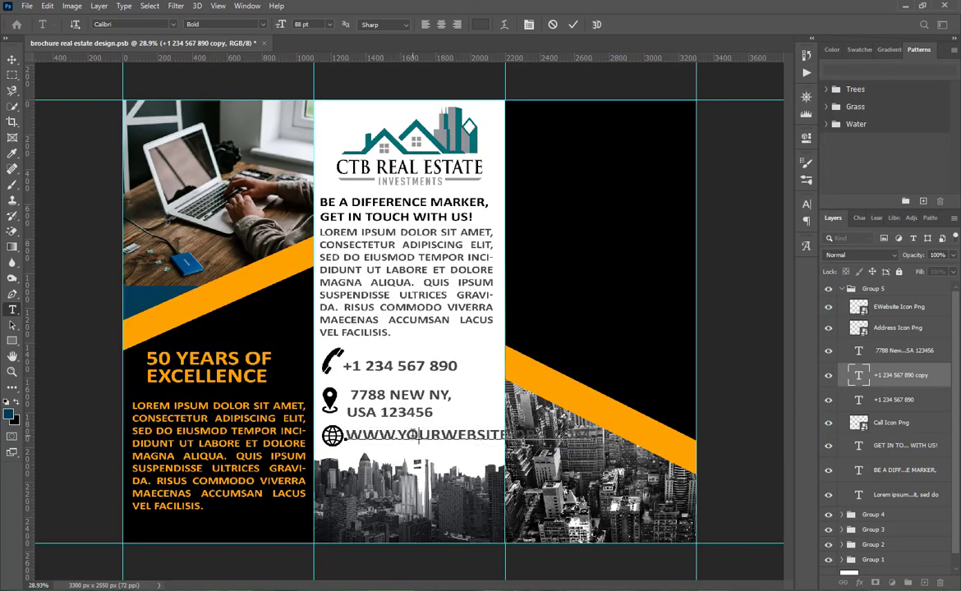
- Set the website text beside the globe icon to 50 pt and shift it slightly right
key("ctrl+a")
left_click(806, 202)
left_click(704, 238)
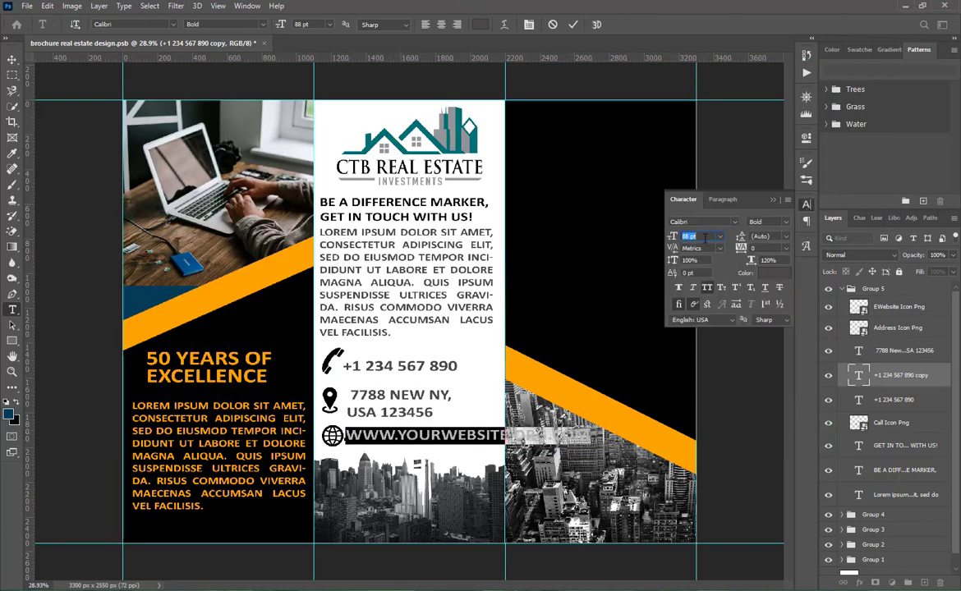
left_click(721, 237)
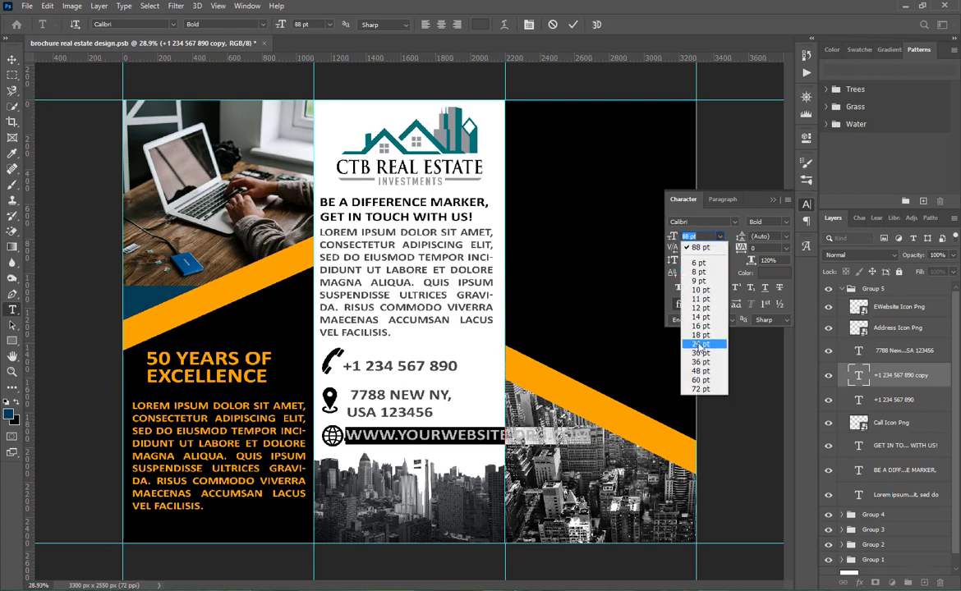
left_click(698, 340)
left_click(721, 237)
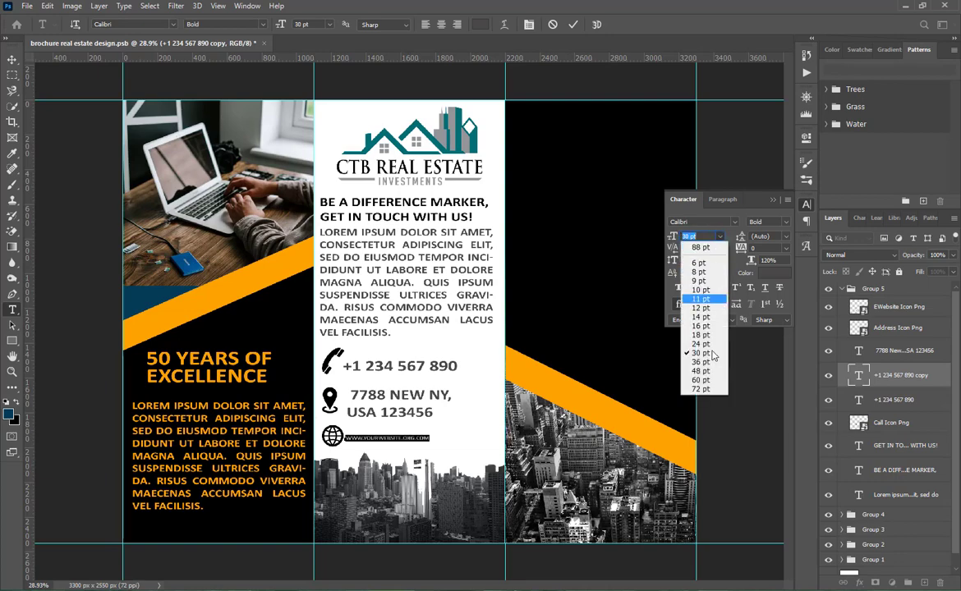
left_click(702, 374)
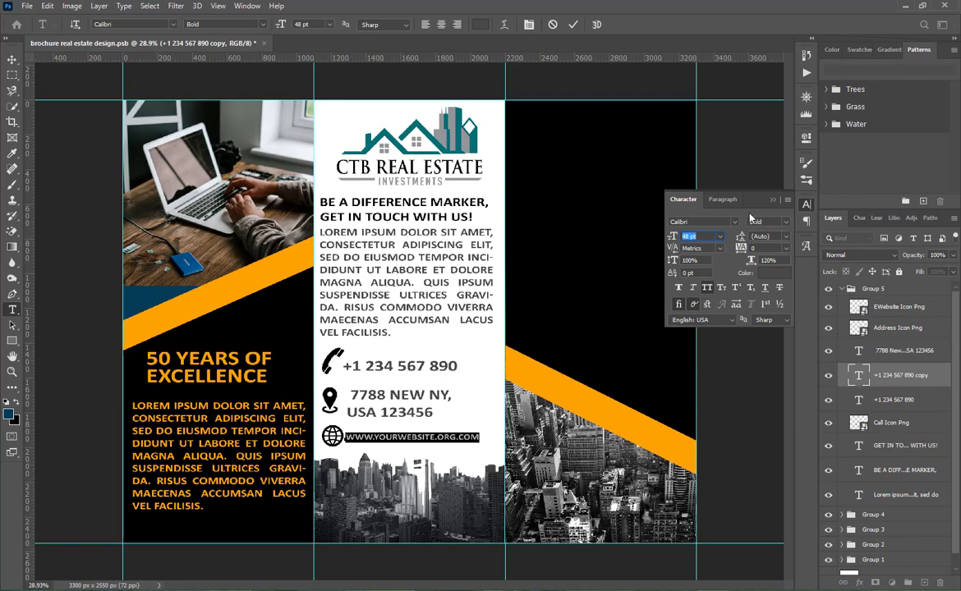
type("50")
key("Return")
left_click(573, 24)
key("v")
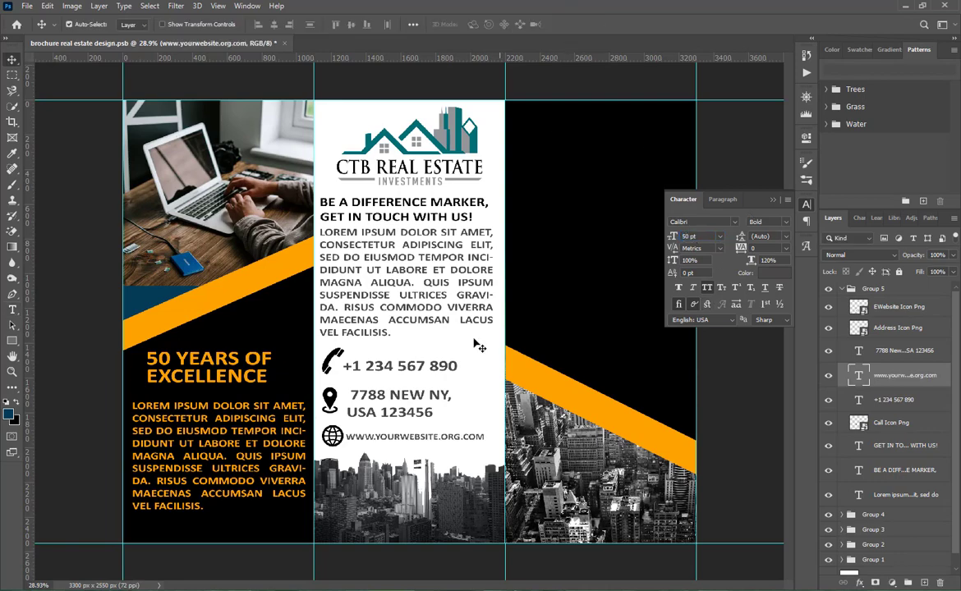
left_click_drag(413, 439, 417, 439)
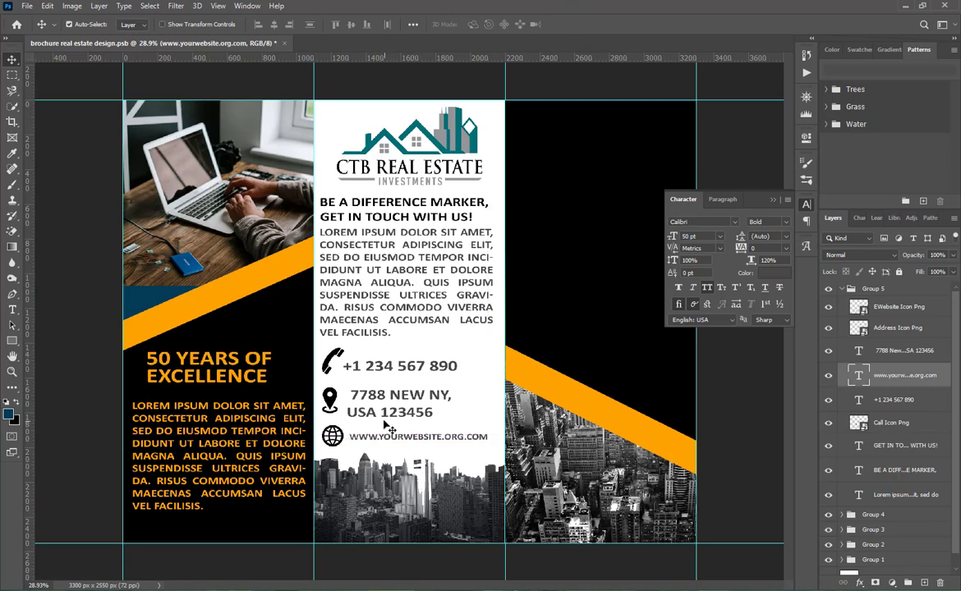
- Align the left edges of the phone number, address and website texts
left_click(383, 417)
left_click(401, 437)
left_click(391, 415, "shift")
left_click(354, 366, "shift")
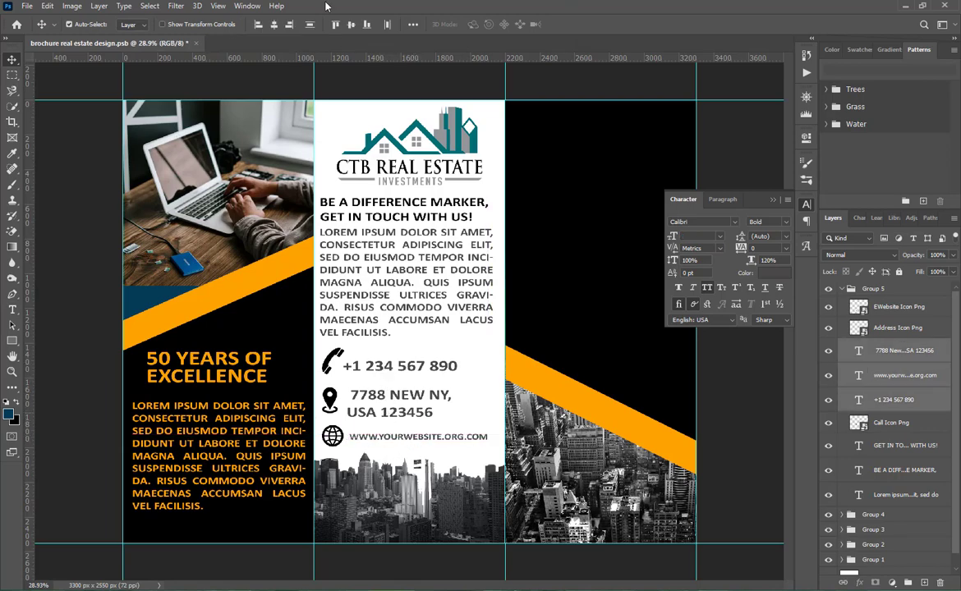
left_click(257, 26)
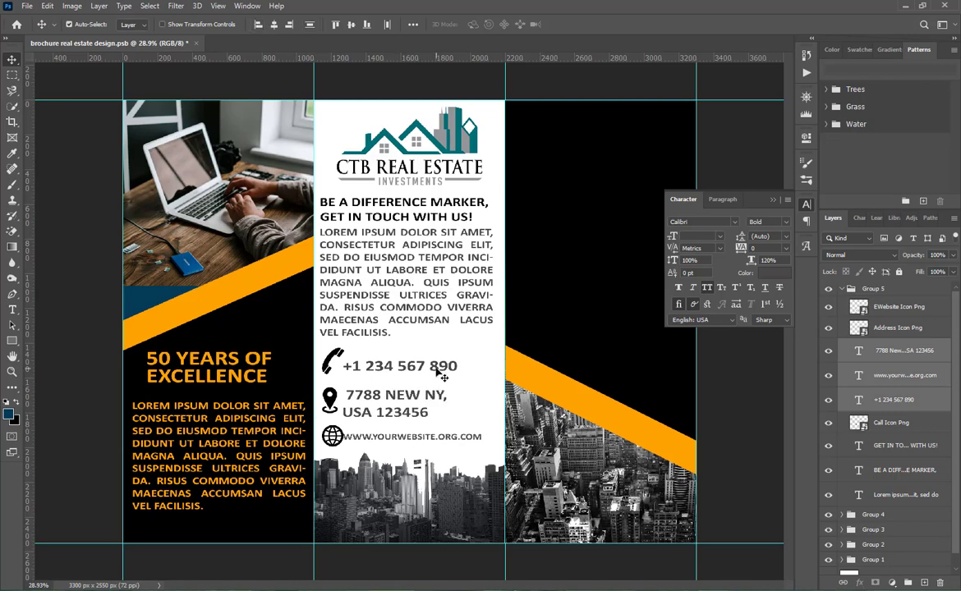
- Nudge the three contact texts right to clear the icons and slightly up, and save the brochure
key("shift+Right")
key("shift+Right")
key("shift+Right")
key("shift+Right")
key("shift+Right")
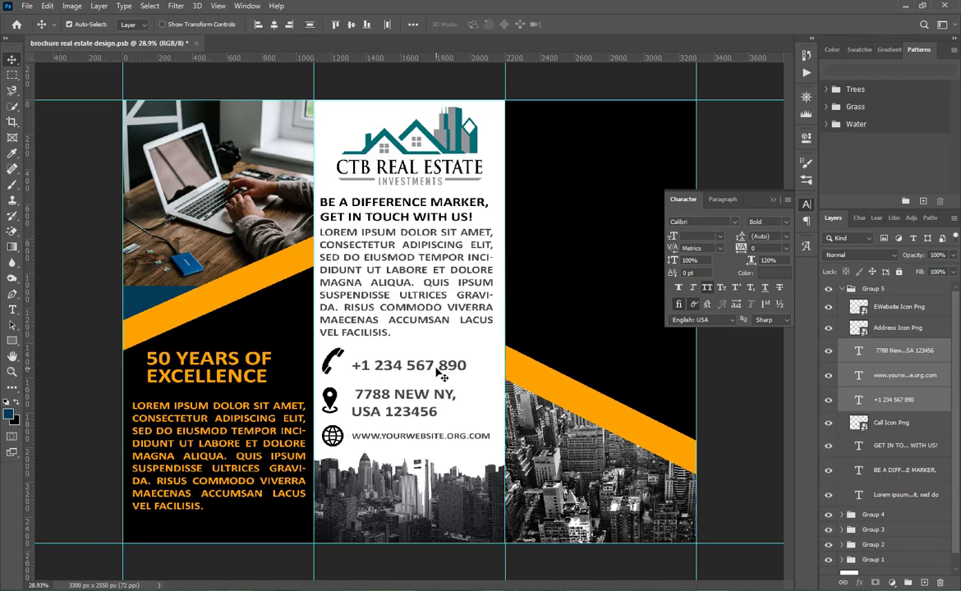
key("Up")
key("Up")
key("Up")
left_click(764, 139)
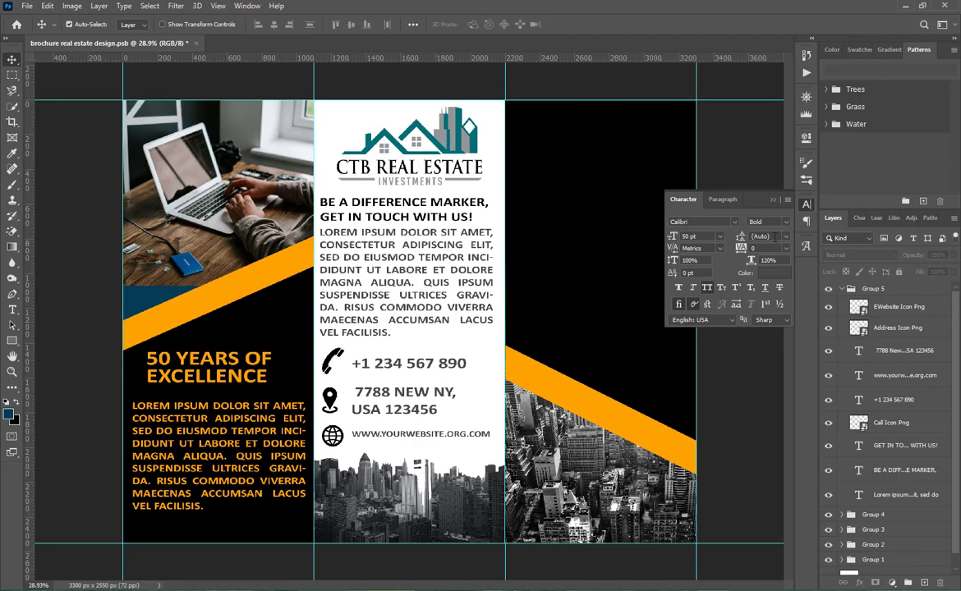
left_click(772, 200)
key("ctrl+s")
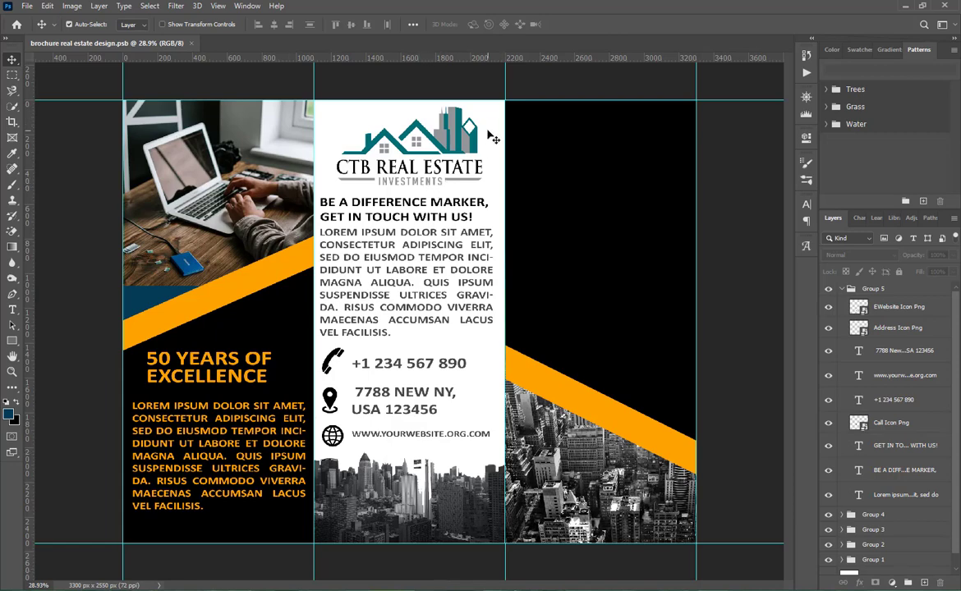
- Place LOGO DESIGN from the Social Media Icons PNG folder near the top of the third column at about 62% and collapse Group 5
key("alt+Tab")
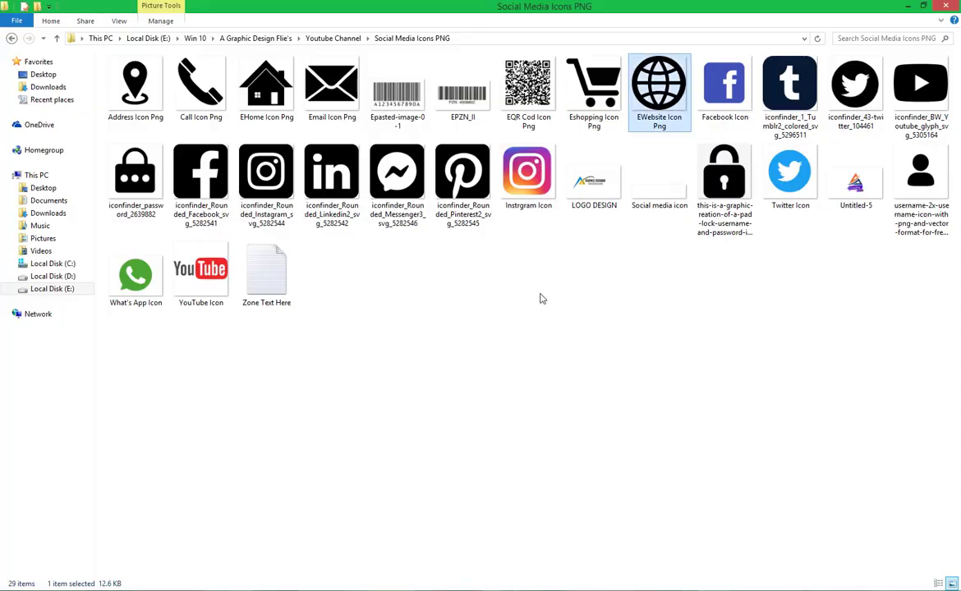
left_click_drag(593, 180, 484, 314)
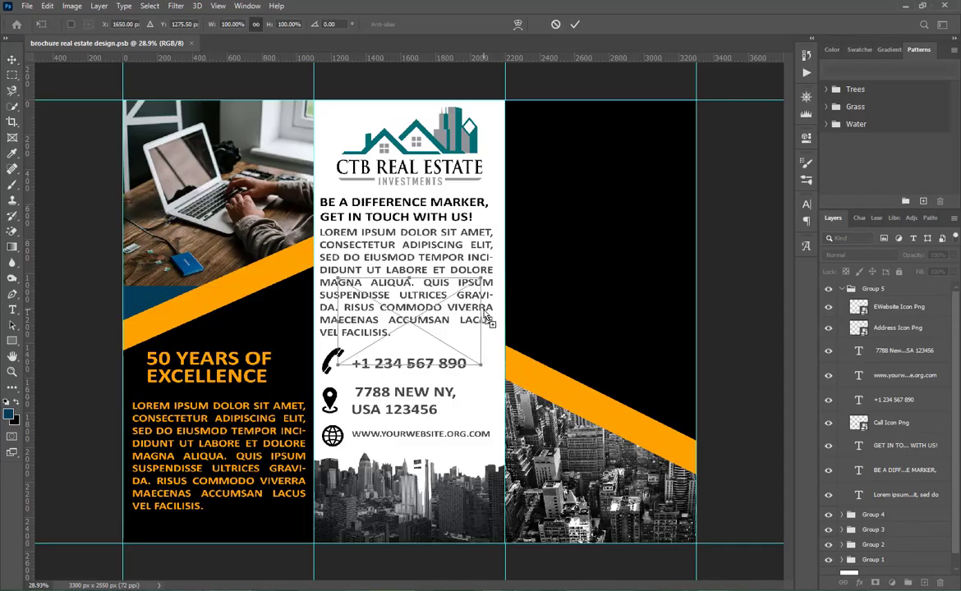
left_click_drag(438, 359, 587, 147)
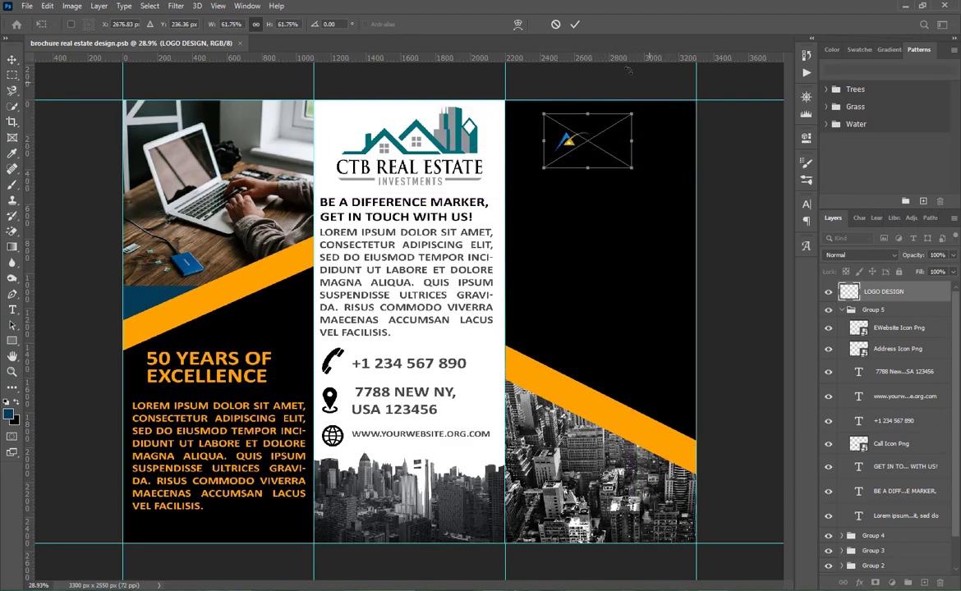
left_click(575, 24)
left_click(842, 312)
- Add a white (ffffff) stroke to the LOGO DESIGN layer and slightly increase its width
right_click(891, 293)
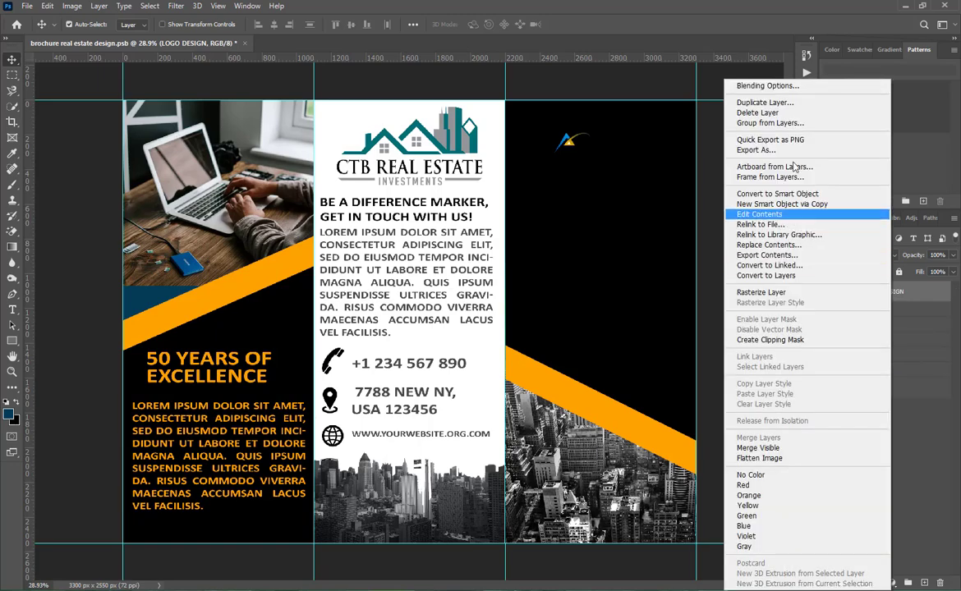
left_click(776, 86)
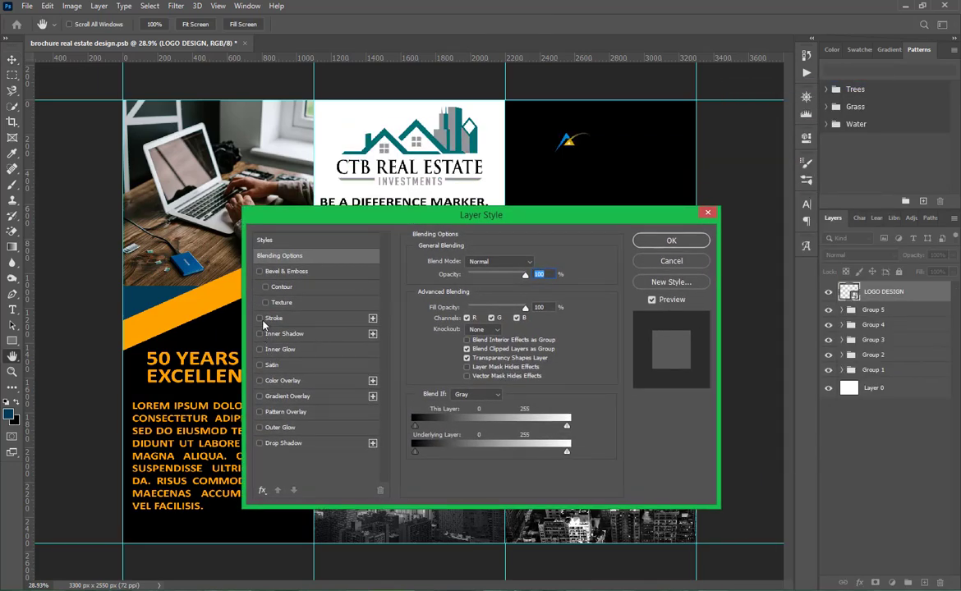
left_click(260, 319)
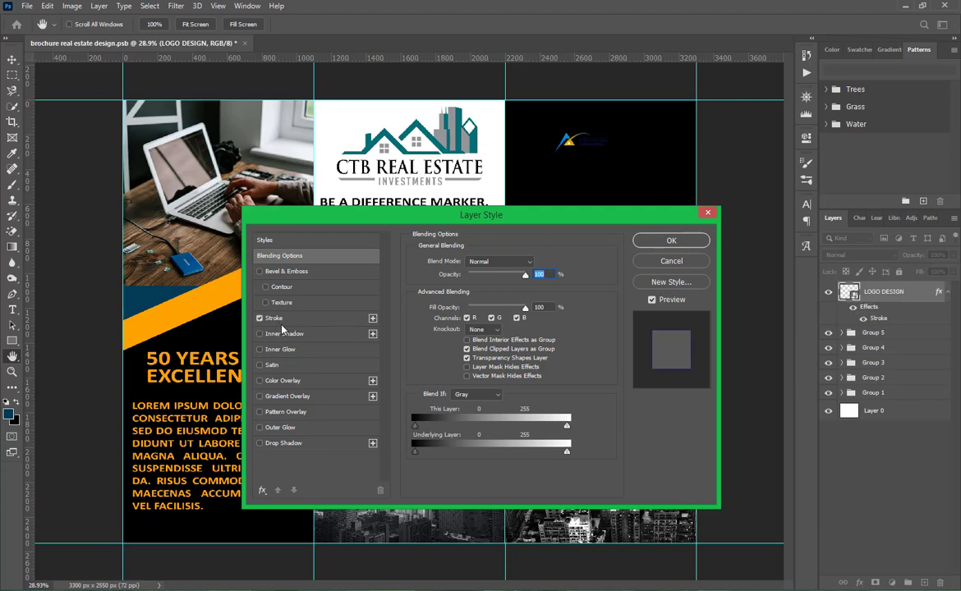
left_click(274, 318)
left_click(441, 348)
left_click_drag(575, 246, 564, 216)
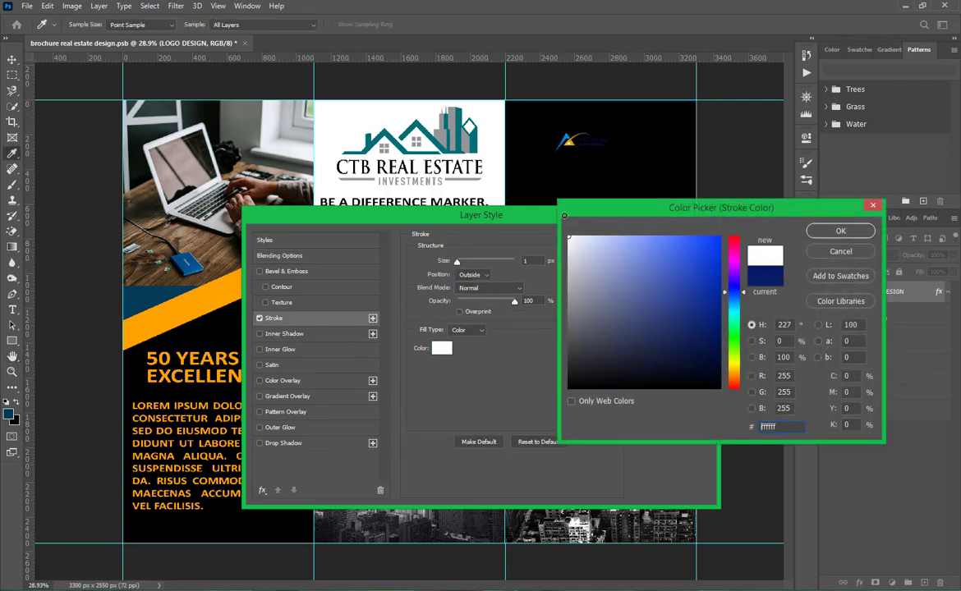
left_click(840, 231)
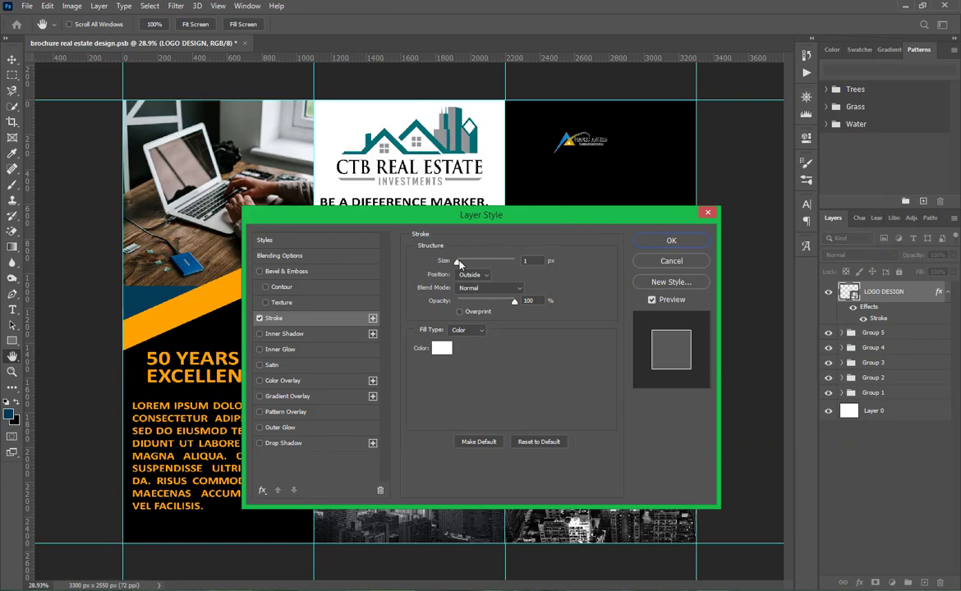
left_click_drag(459, 261, 462, 261)
left_click(681, 243)
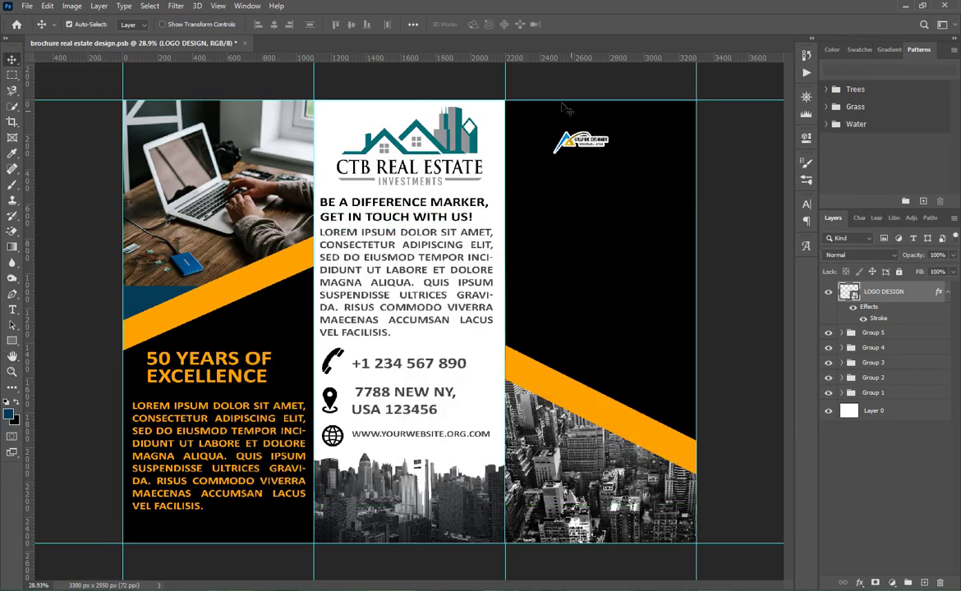
- Enlarge the LOGO DESIGN logo, centre it near the top of the third column and save the brochure
key("ctrl+t")
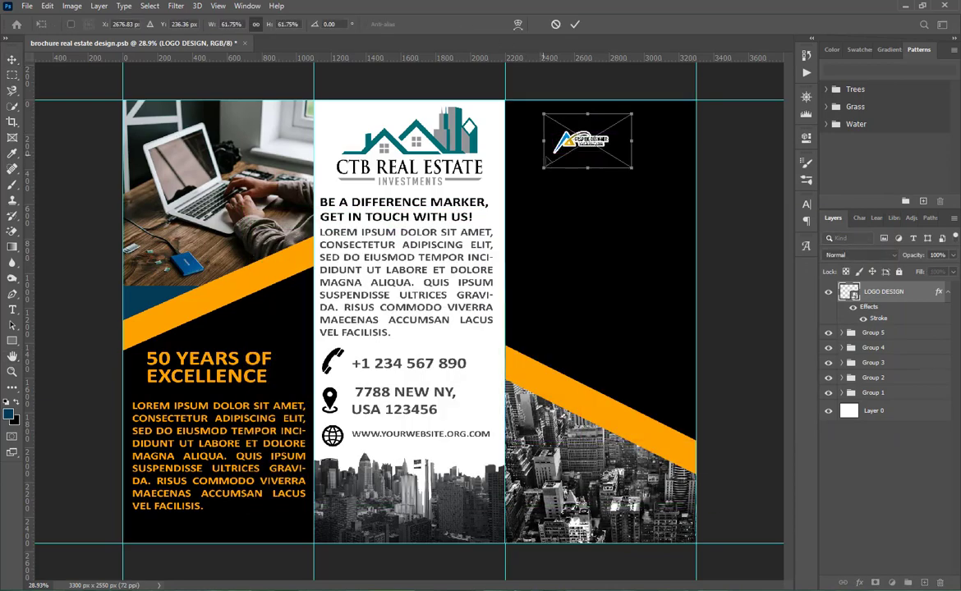
left_click_drag(633, 169, 675, 195)
left_click_drag(587, 134, 602, 132)
left_click(574, 23)
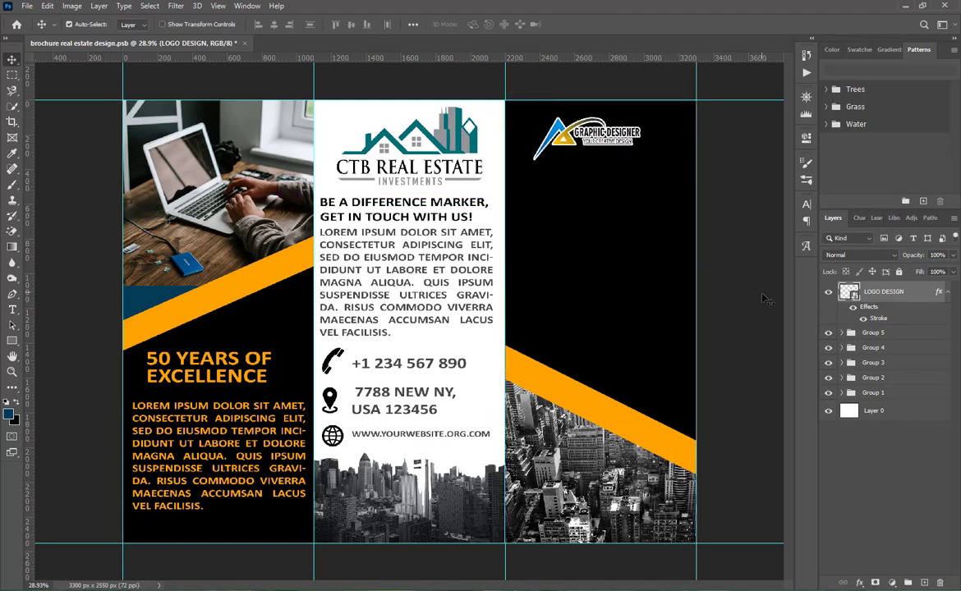
left_click(852, 465)
key("ctrl+s")
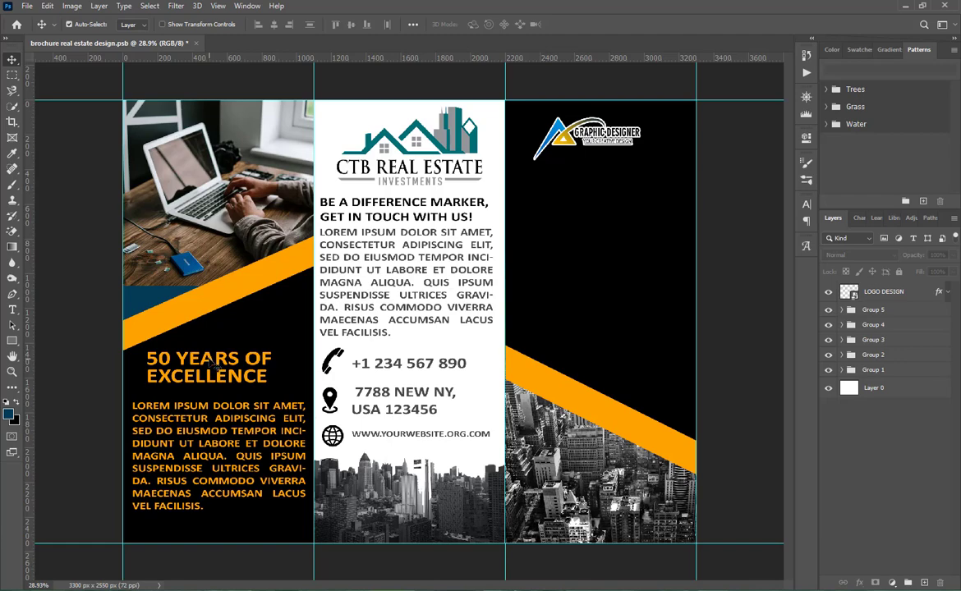
- Add the text THE below the logo in the third column, coloured with the orange sampled from the slanted band
left_click(12, 310)
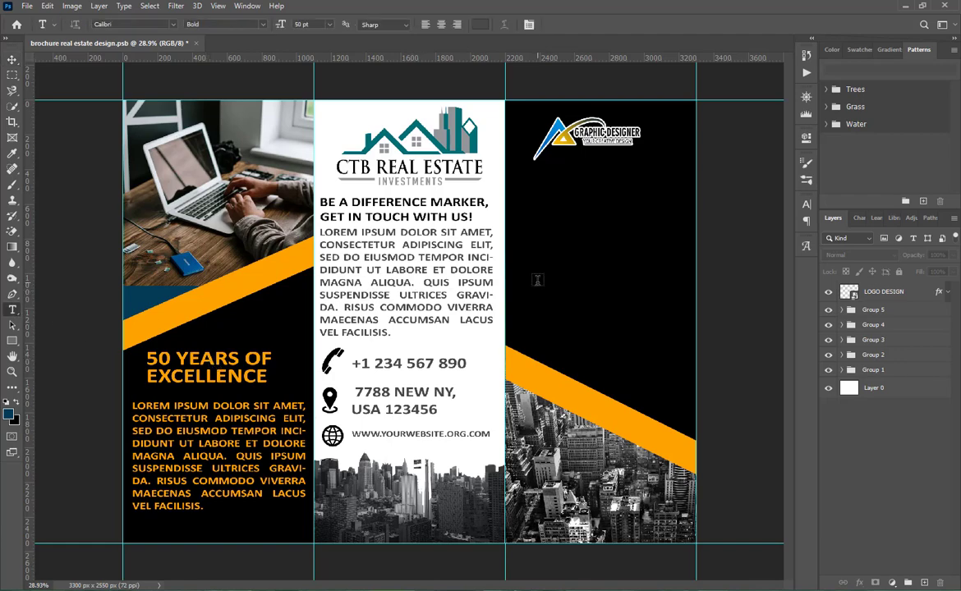
left_click(544, 187)
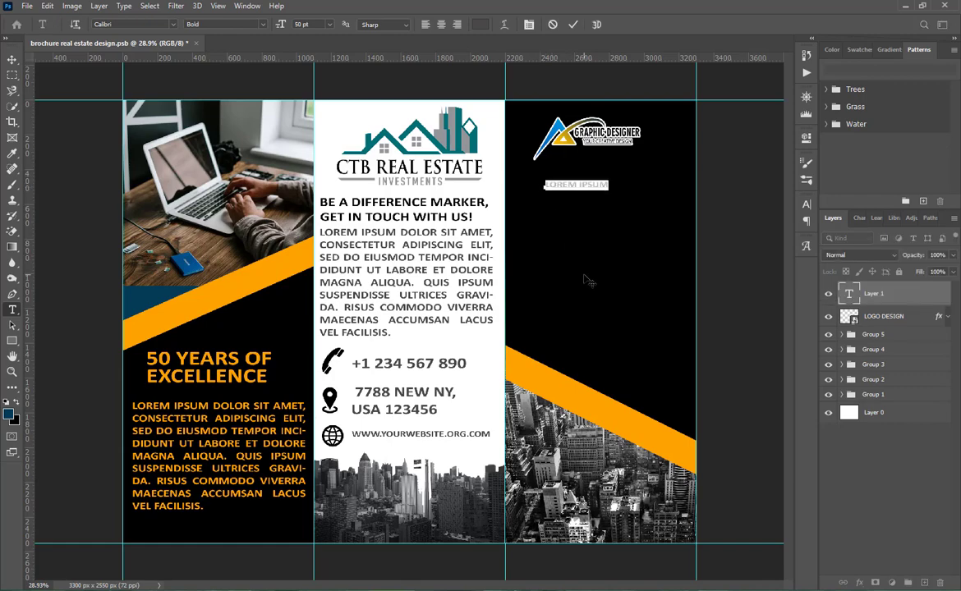
key("BackSpace")
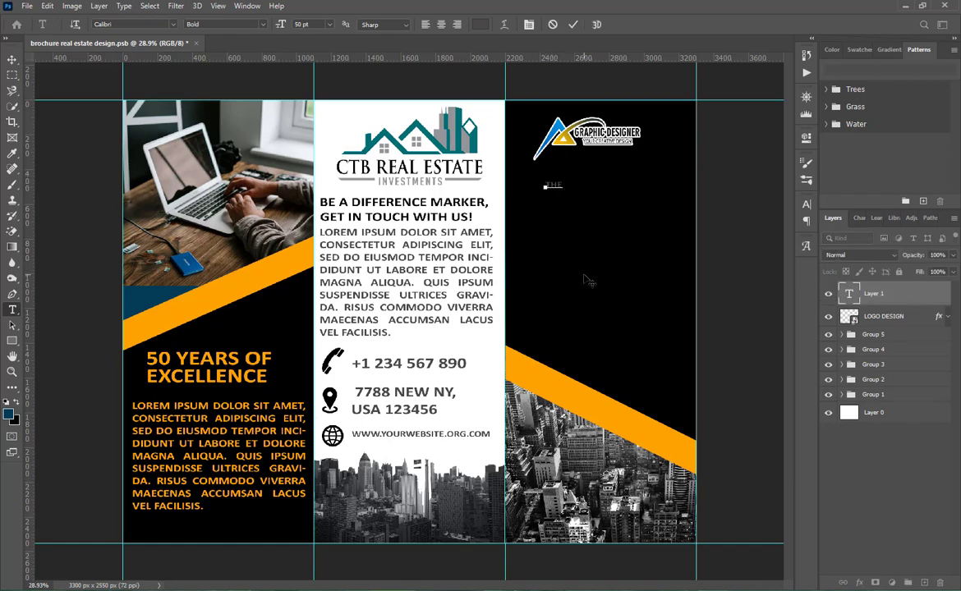
double_click(553, 185)
left_click(481, 27)
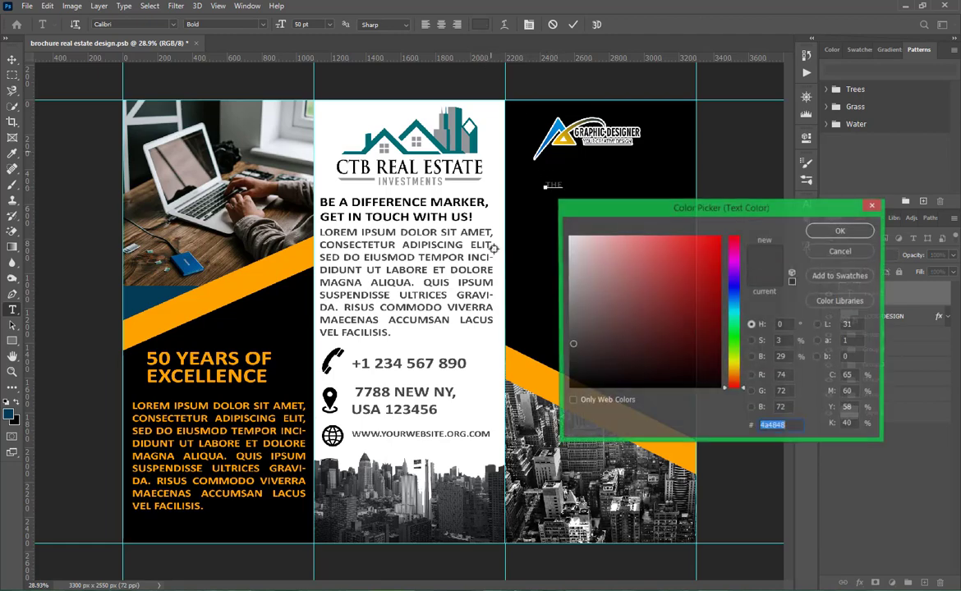
left_click(515, 372)
left_click(829, 233)
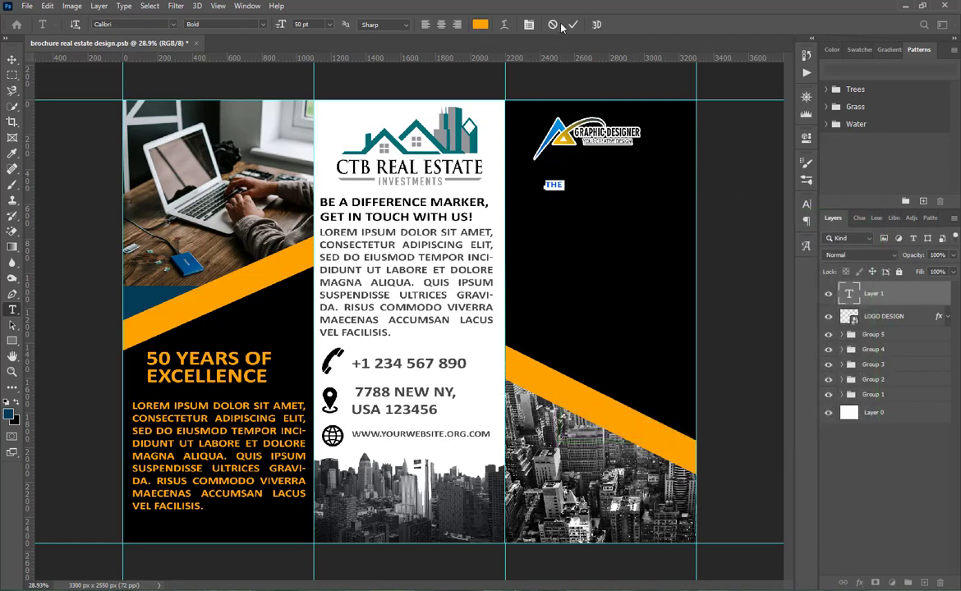
left_click(572, 25)
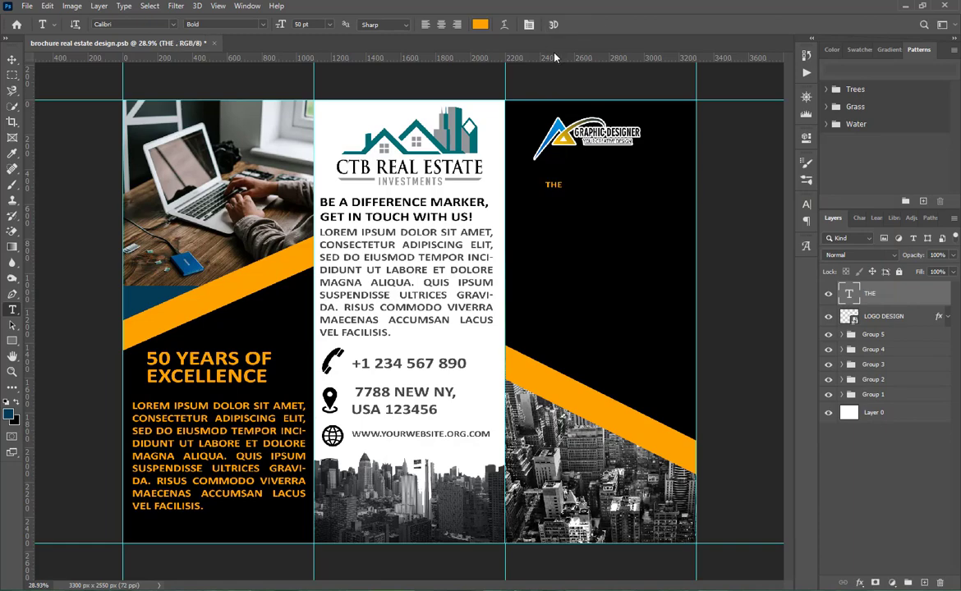
- Scale the THE text to about 248.5% and move it to the third column's left edge
key("ctrl+t")
left_click_drag(572, 189, 570, 220)
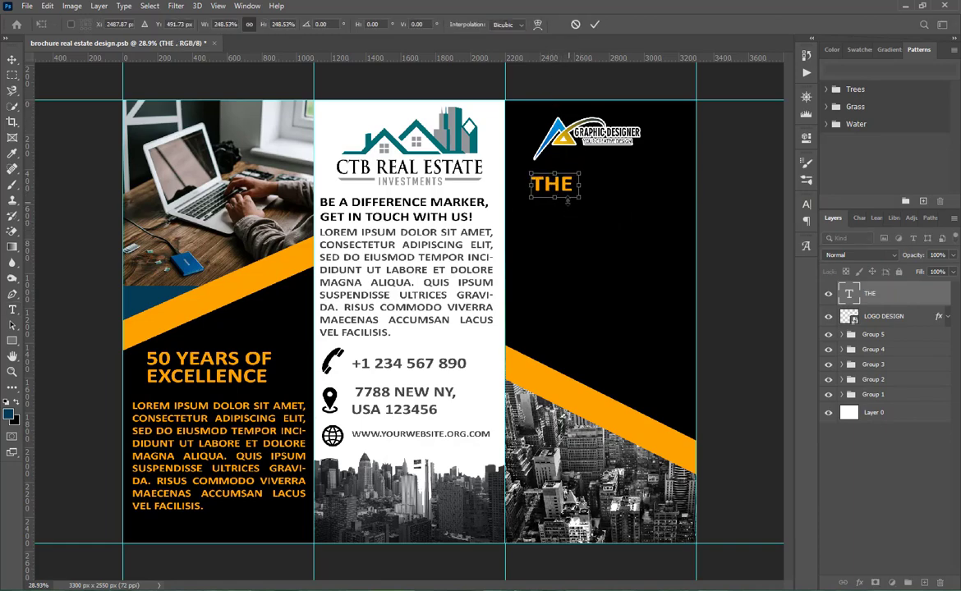
left_click_drag(555, 185, 534, 185)
left_click(594, 24)
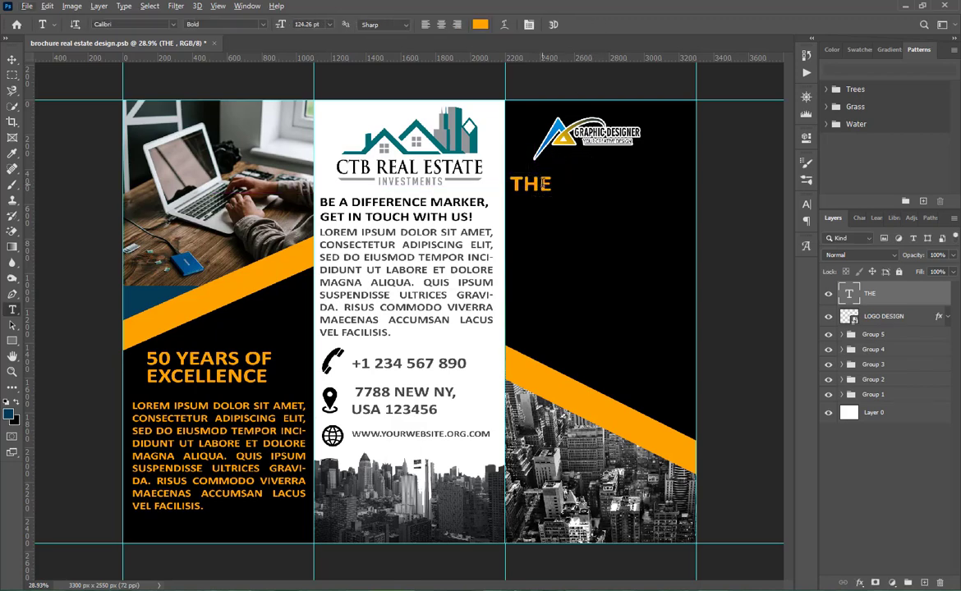
- Duplicate the THE text directly below itself and change the copy to CONVEREGENCE
key("v")
key("alt+v")
left_click(610, 48)
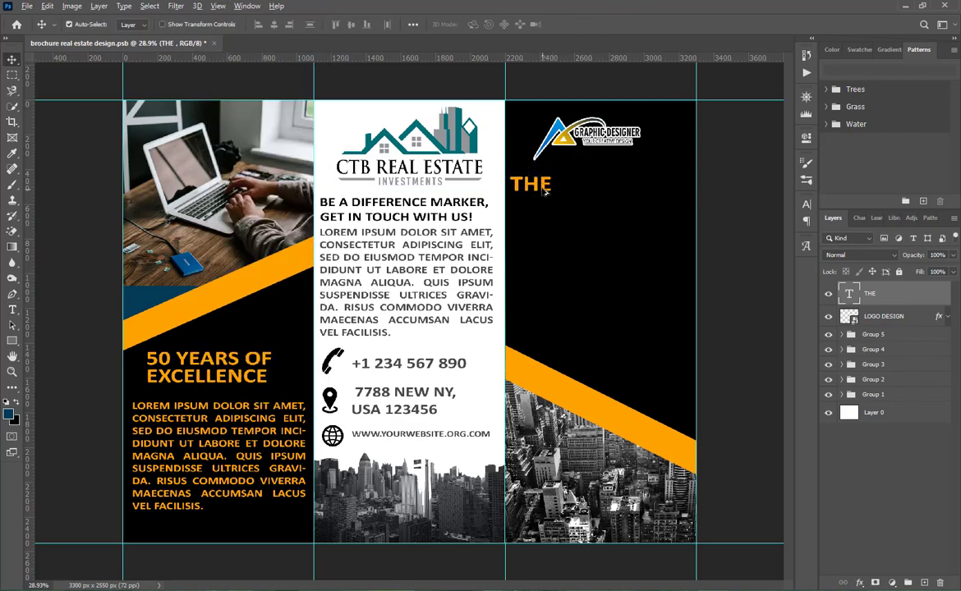
left_click_drag(545, 190, 542, 203)
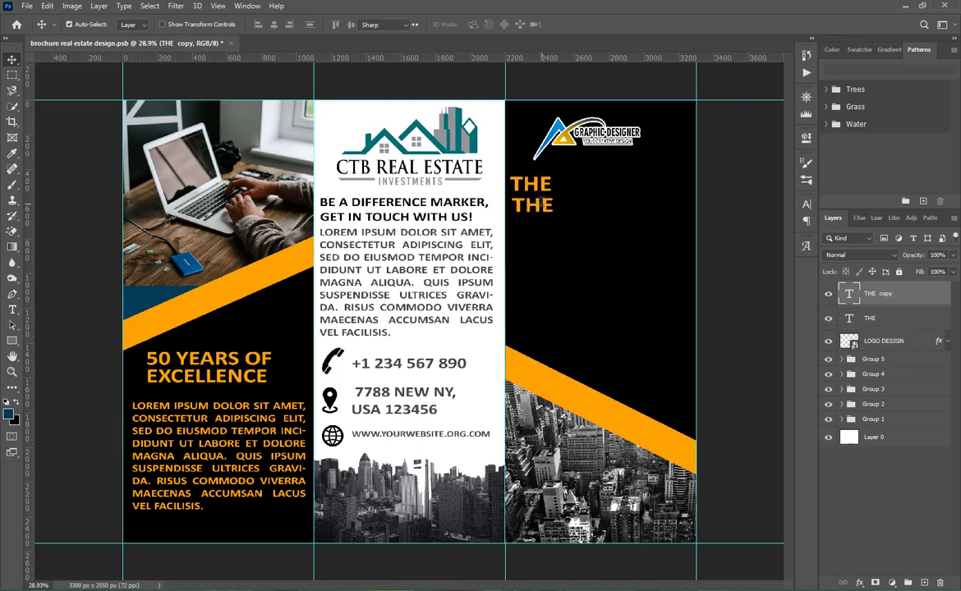
double_click(543, 203)
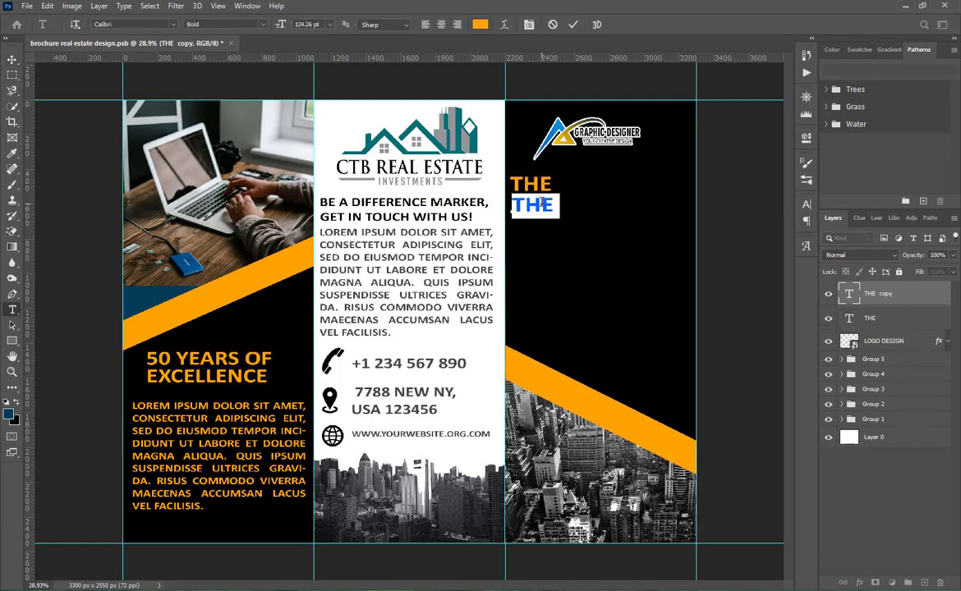
type("CON")
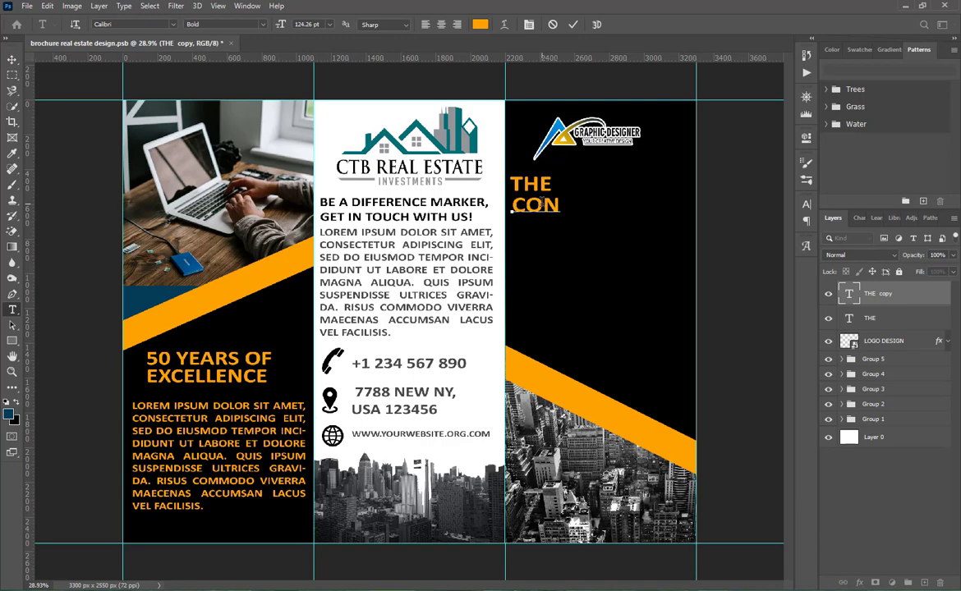
type("VERR")
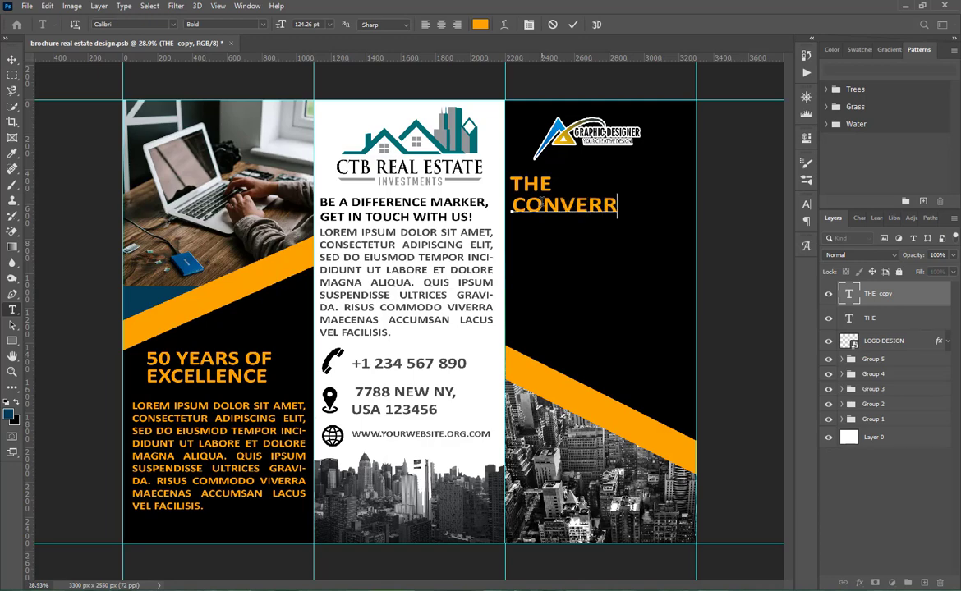
key("BackSpace")
type("EGENCE")
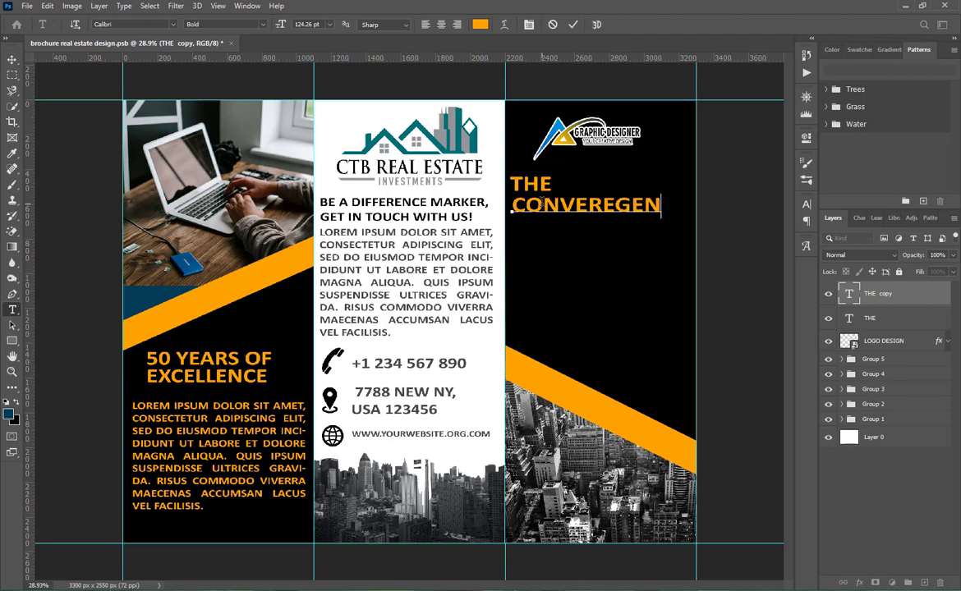
left_click(572, 24)
- Duplicate the CONVEREGENCE text directly below itself and change the copy to NETWORKING
key("v")
left_click_drag(583, 209, 580, 227)
double_click(580, 227)
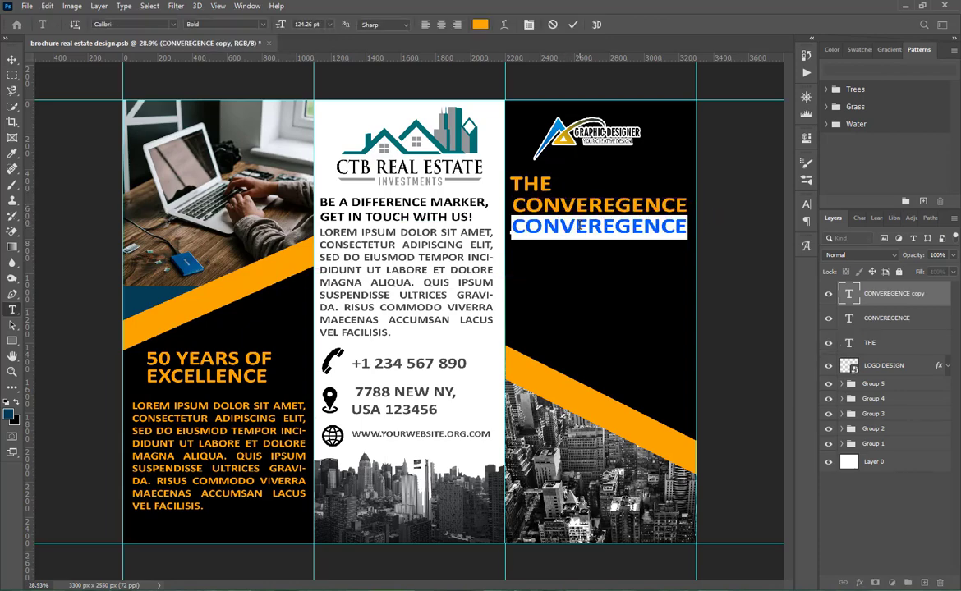
type("NET")
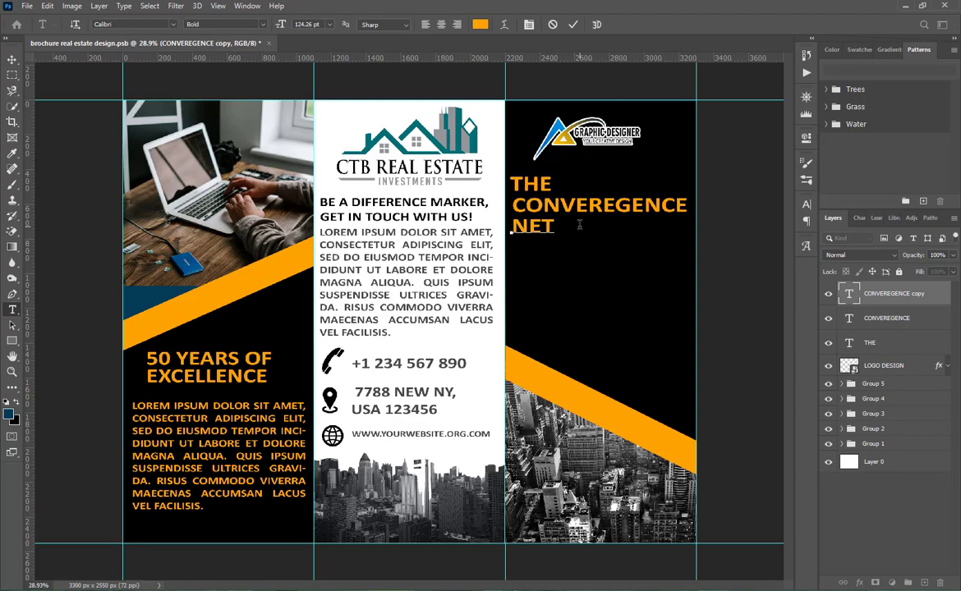
type("WORKING")
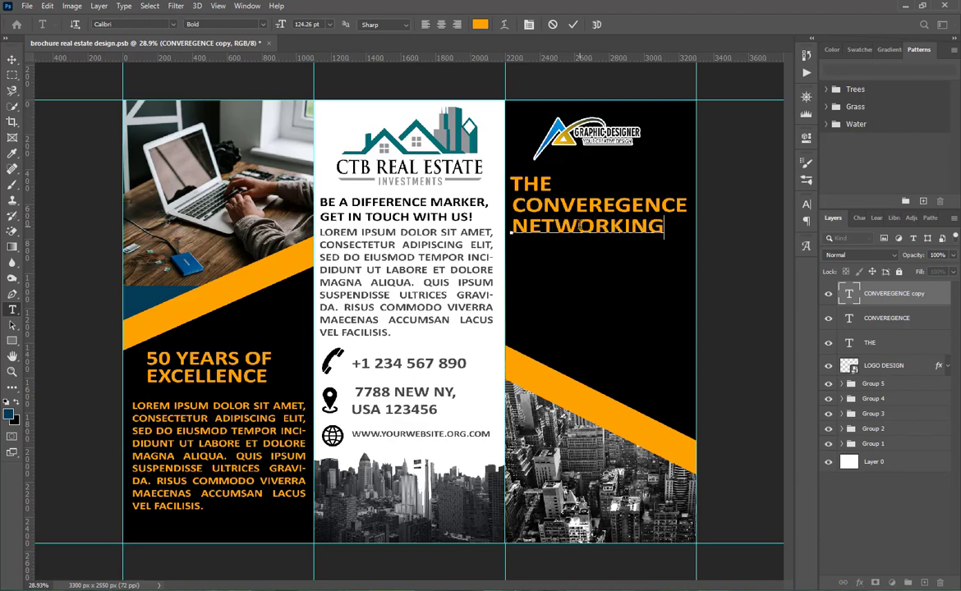
- Colour the NETWORKING text white (ffffff) and save the brochure
double_click(561, 230)
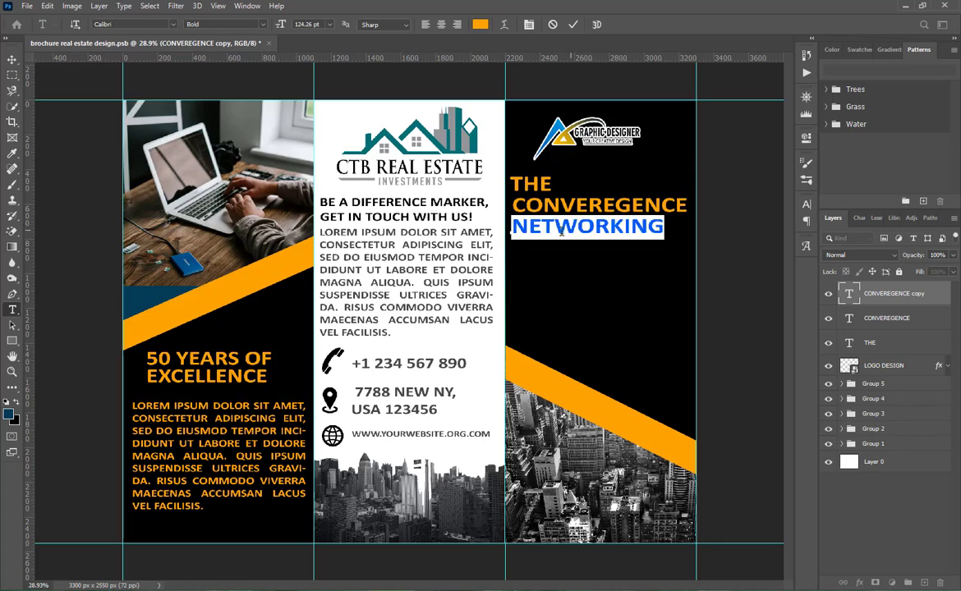
left_click(480, 24)
left_click(486, 144)
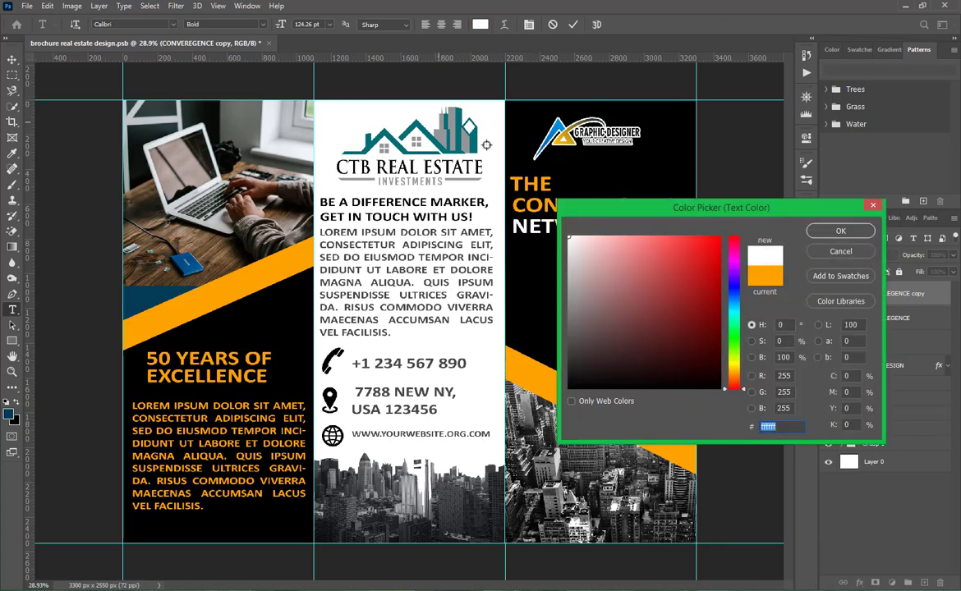
left_click(839, 233)
left_click(572, 25)
key("v")
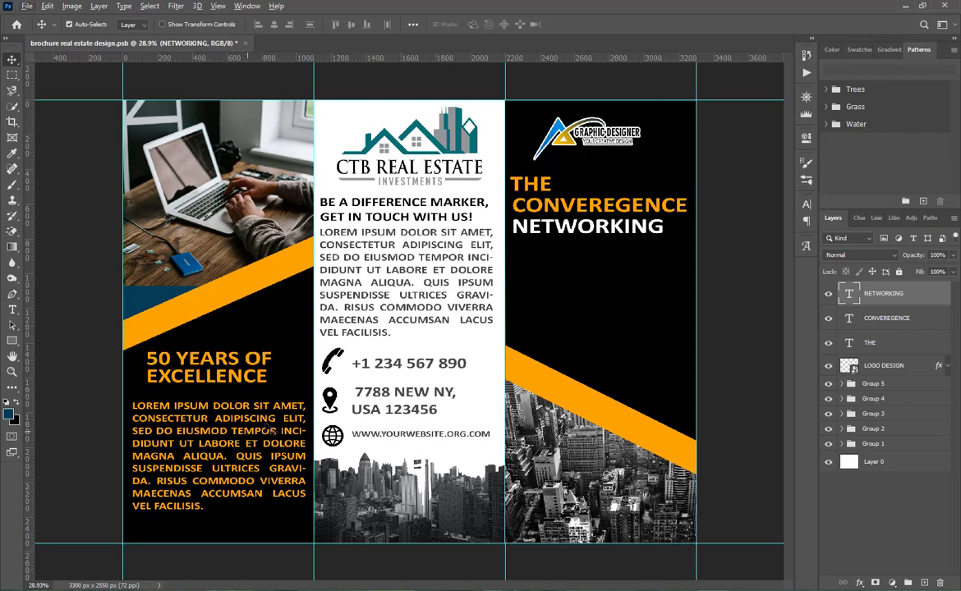
left_click(13, 310)
key("ctrl+s")
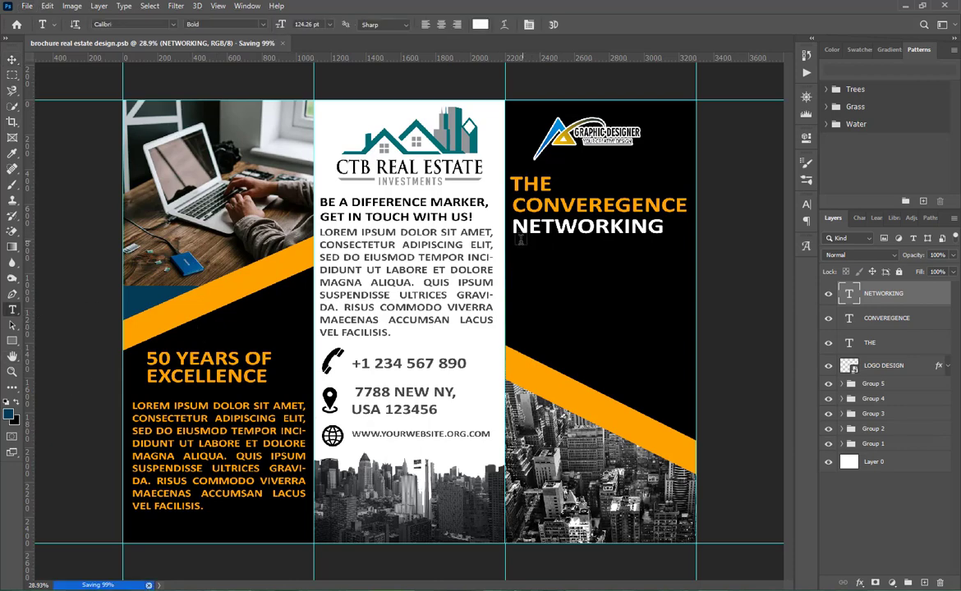
- Add a lorem ipsum paragraph box across the third column below NETWORKING, set it to 36 pt and shorten the box to fit
left_click_drag(513, 248, 687, 304)
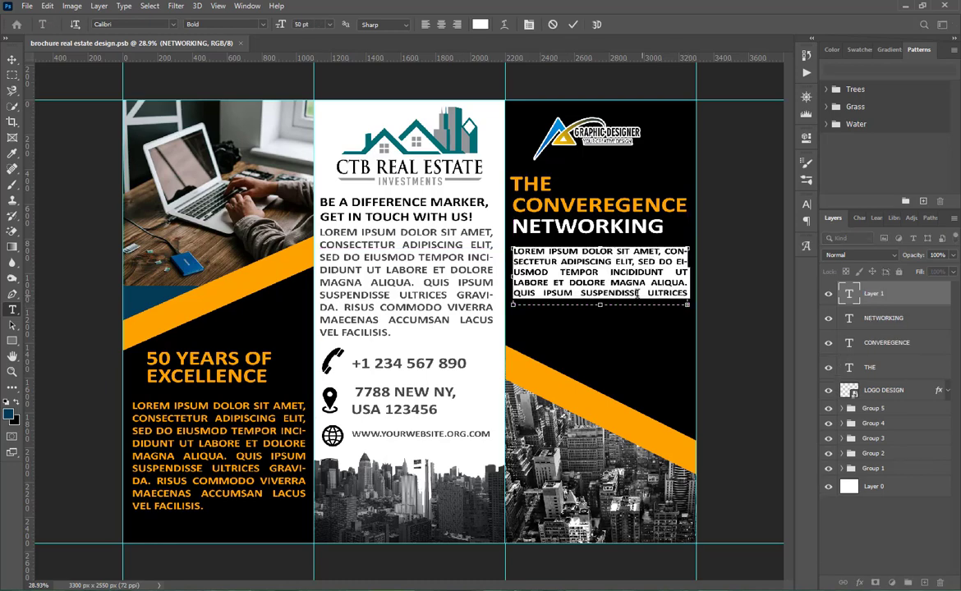
left_click(806, 204)
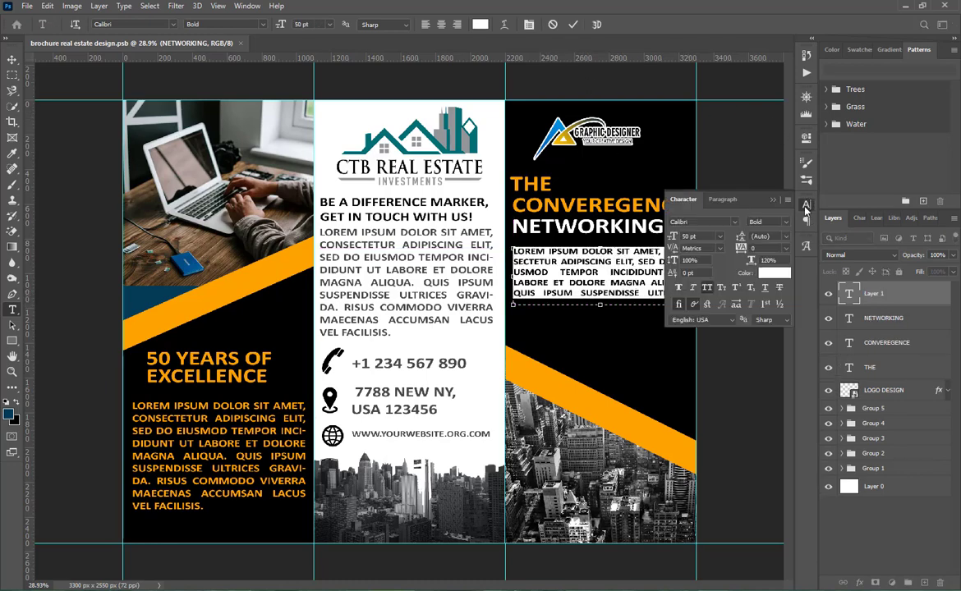
left_click(720, 237)
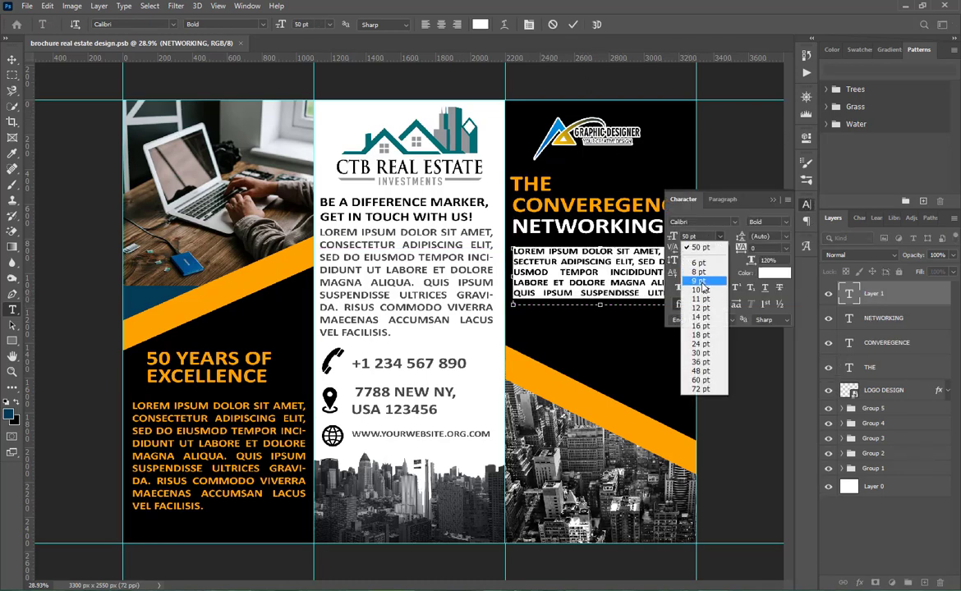
left_click(699, 361)
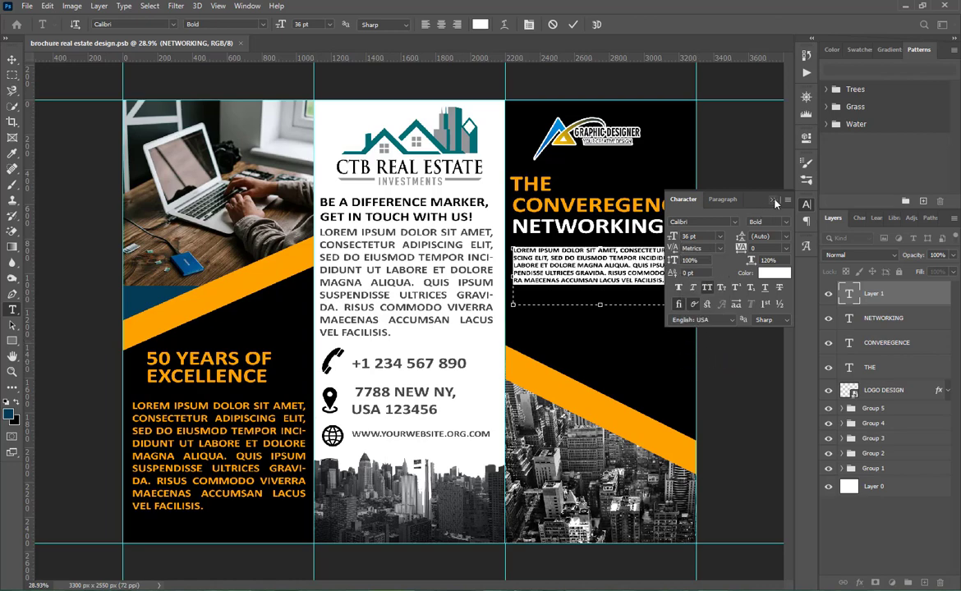
left_click(774, 201)
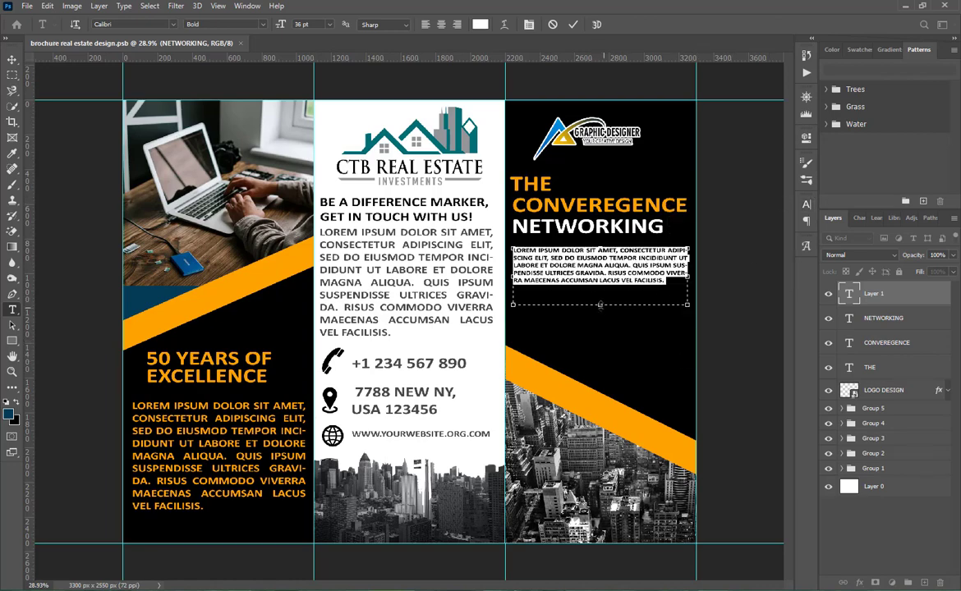
left_click_drag(599, 305, 600, 289)
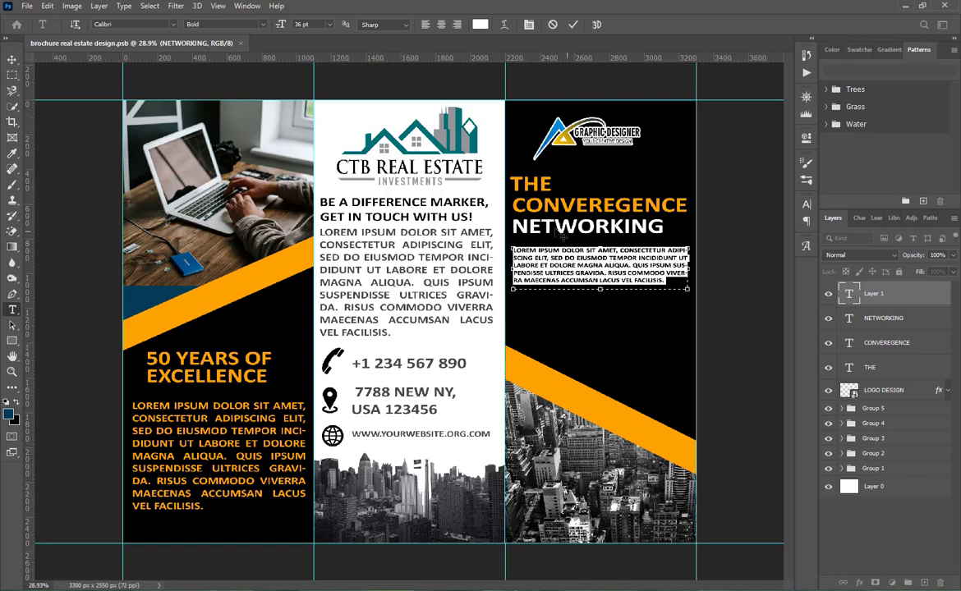
- Colour the new lorem ipsum paragraph orange (ffa200), sampled from the first column's slanted band
left_click(481, 27)
left_click(244, 358)
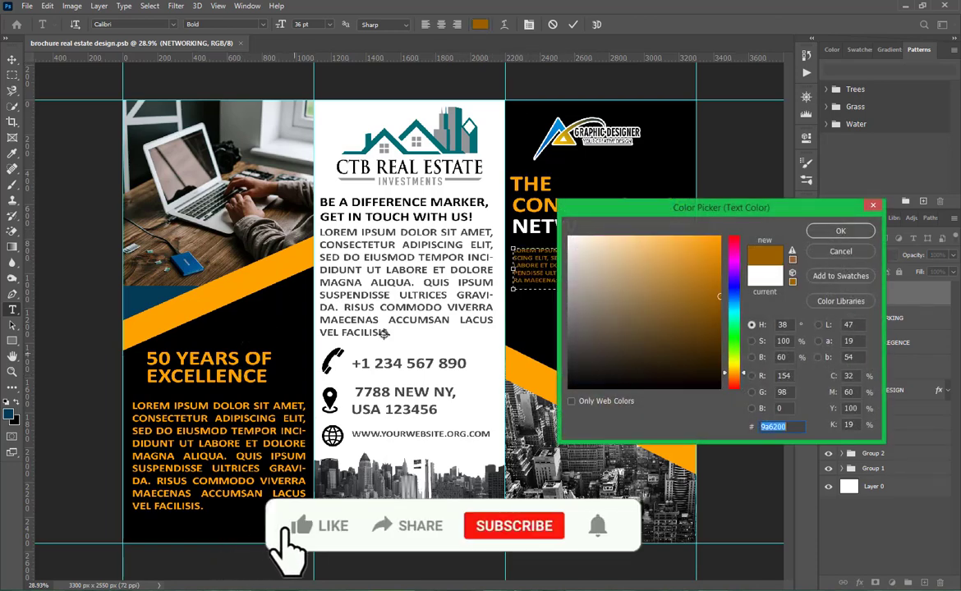
left_click(264, 280)
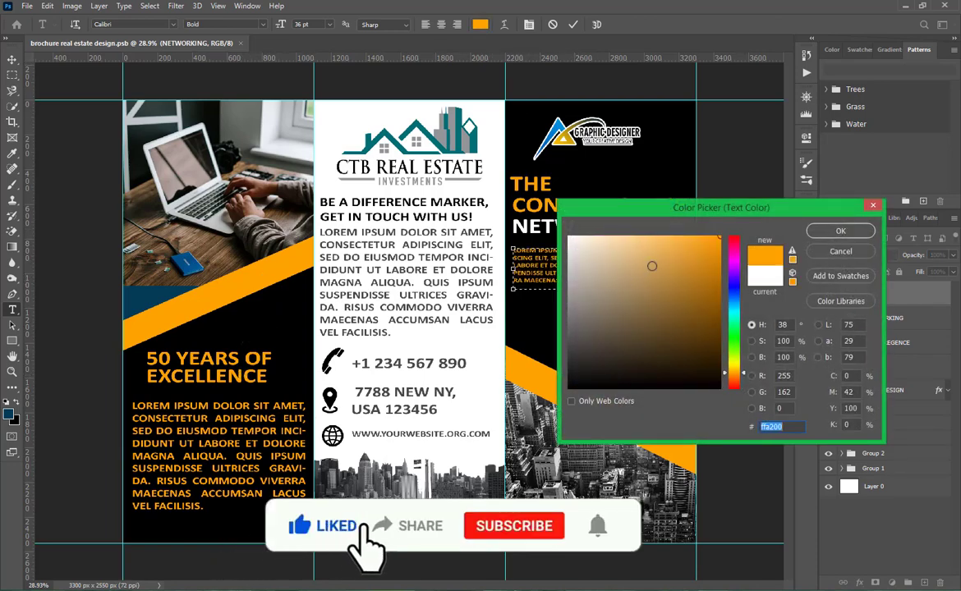
left_click(857, 228)
left_click(573, 26)
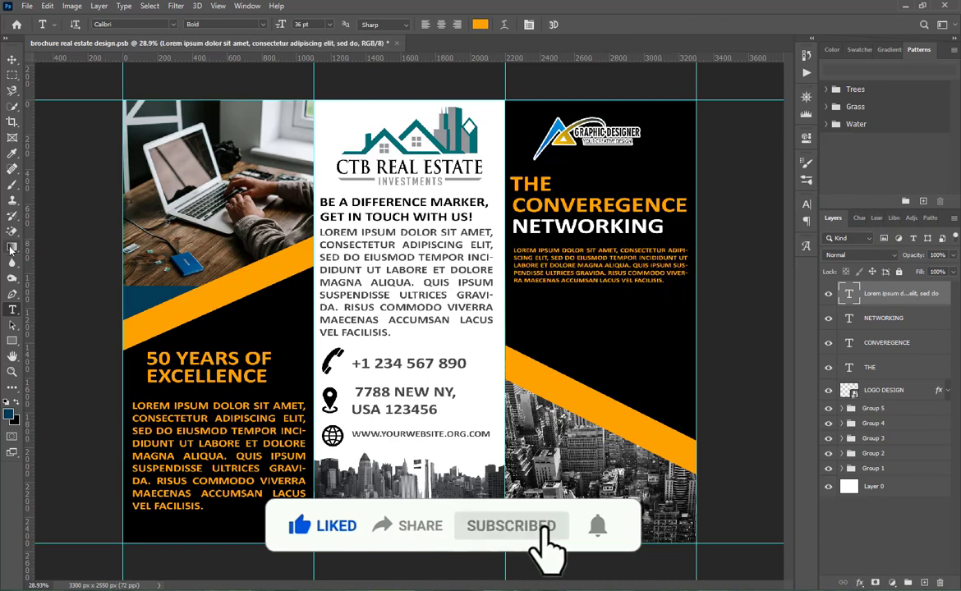
- Copy the website address to the third column above the orange band and duplicate the orange paragraph just below itself
left_click(12, 60)
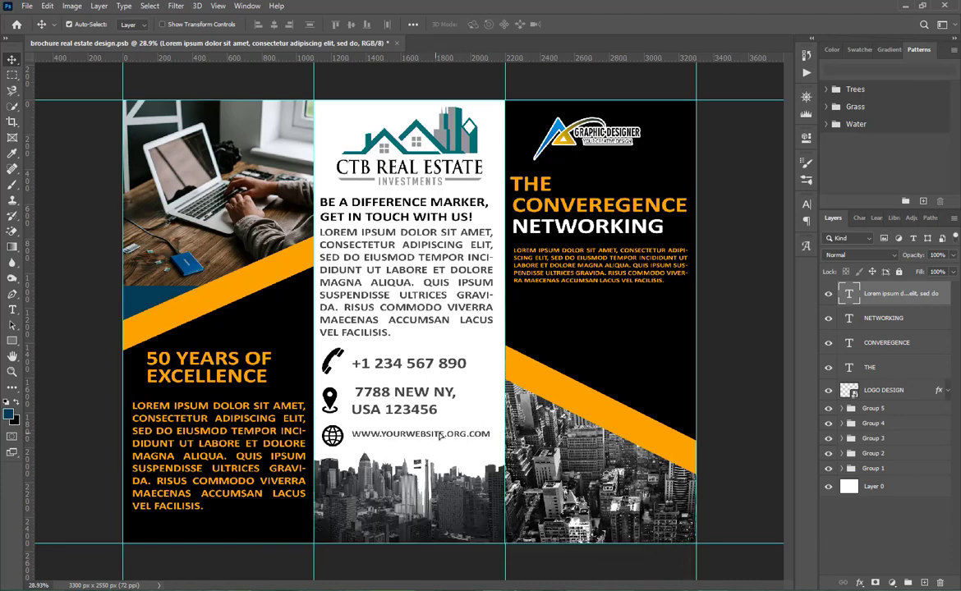
left_click_drag(431, 436, 623, 345)
left_click(605, 266)
left_click_drag(605, 266, 607, 312)
- Colour the third column's website address orange (ffa200), nudge it slightly down and collapse Group 5
double_click(628, 345)
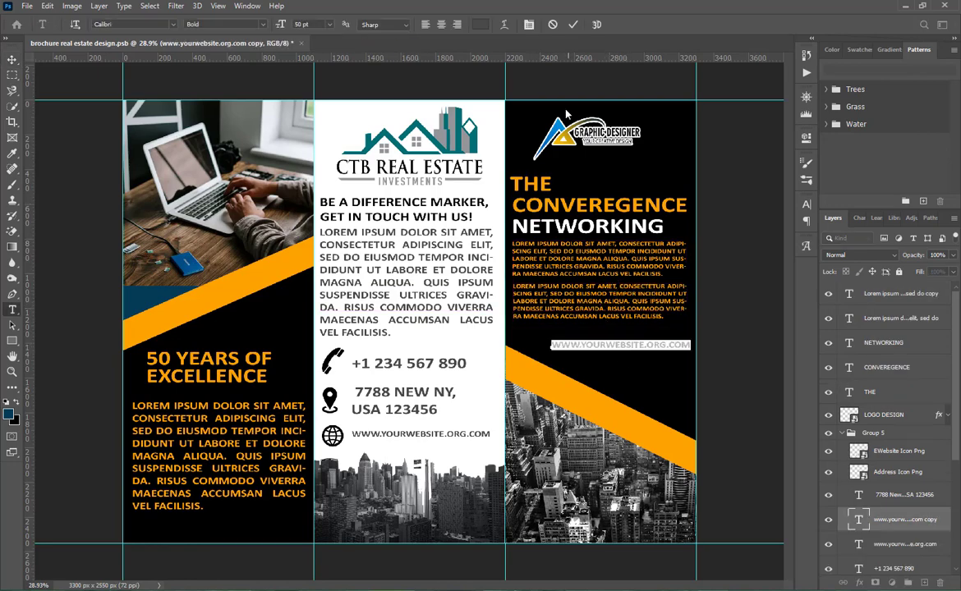
left_click(482, 26)
left_click(265, 265)
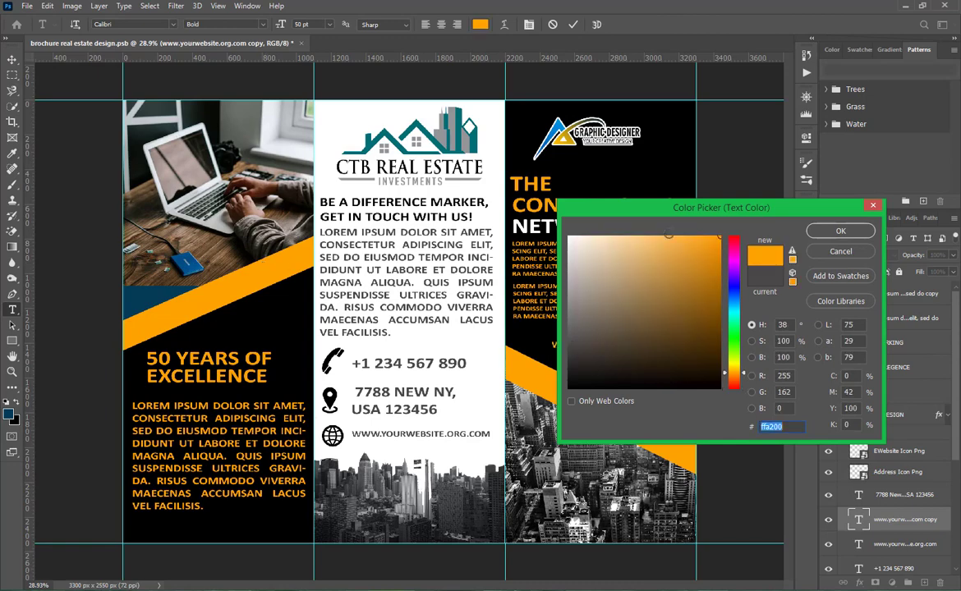
left_click(839, 232)
left_click(574, 25)
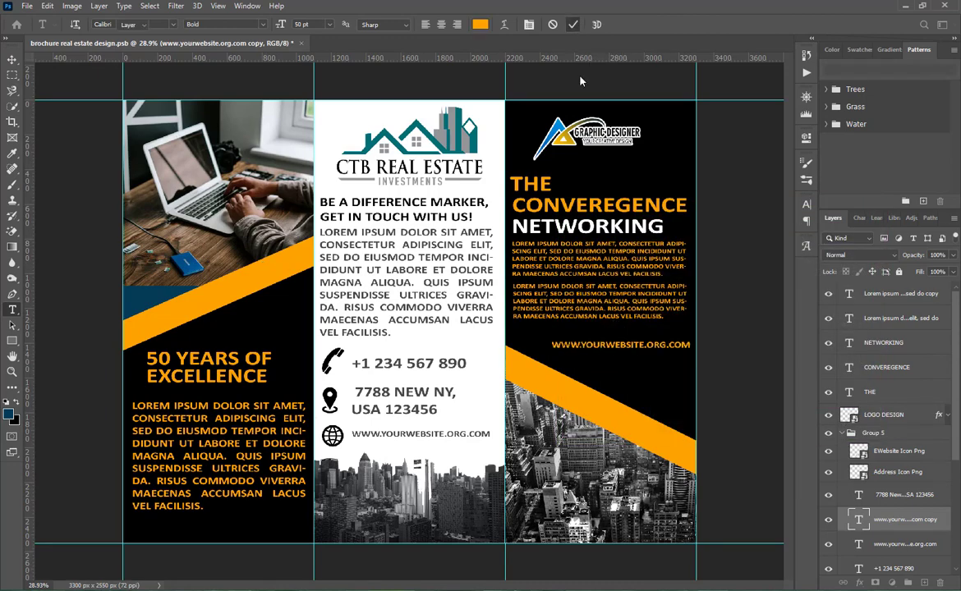
key("v")
left_click_drag(669, 348, 670, 351)
left_click(843, 433)
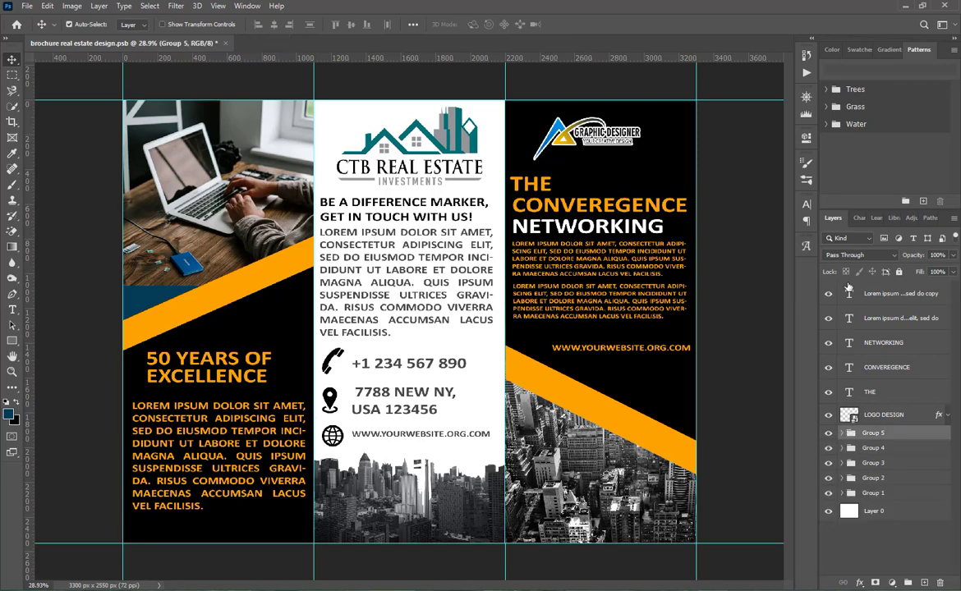
- Group the third column's layers from LOGO DESIGN up to the lorem ipsum copy into a new group and save the document
left_click(887, 414)
left_click(892, 296, "shift")
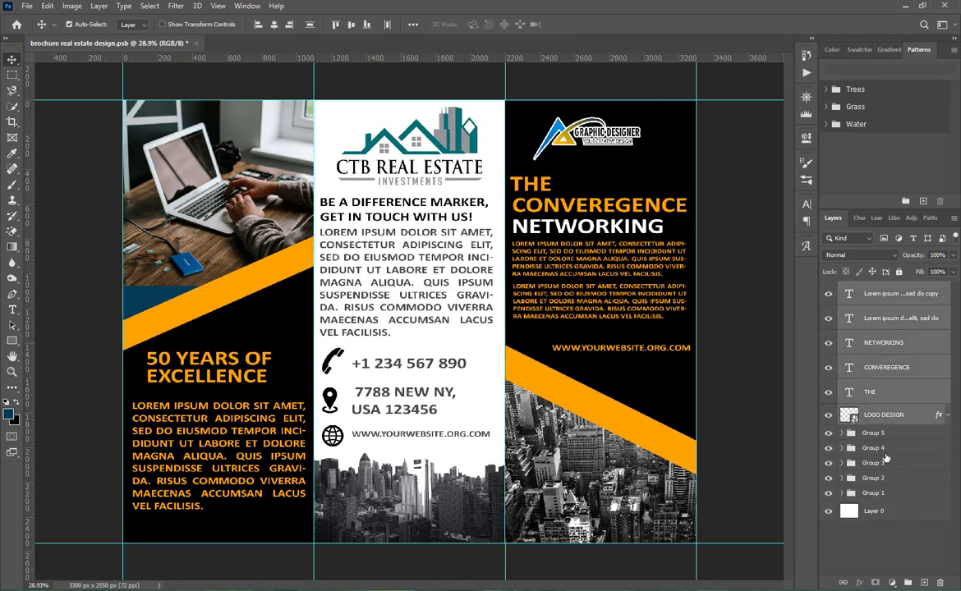
left_click(906, 583)
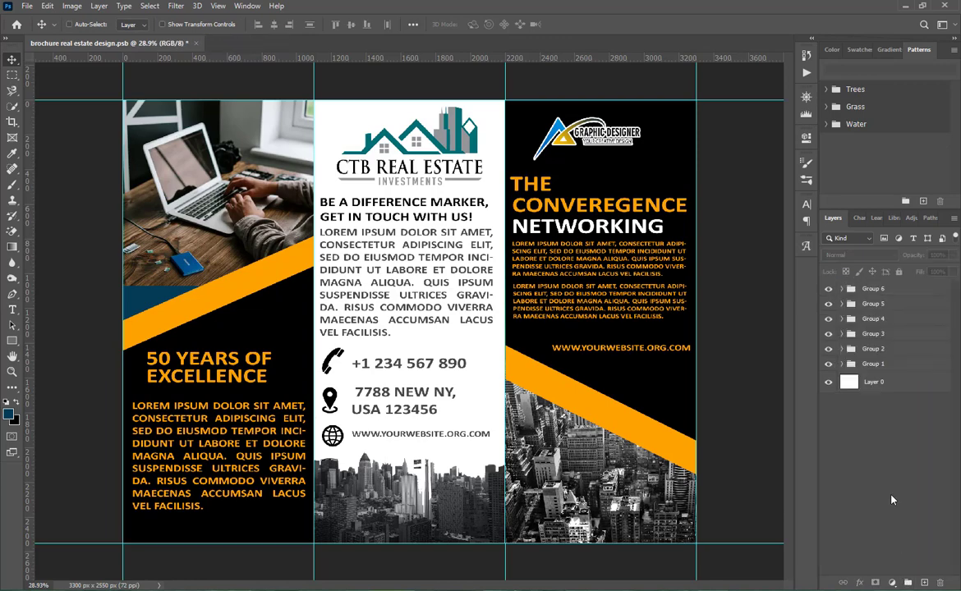
key("ctrl+s")
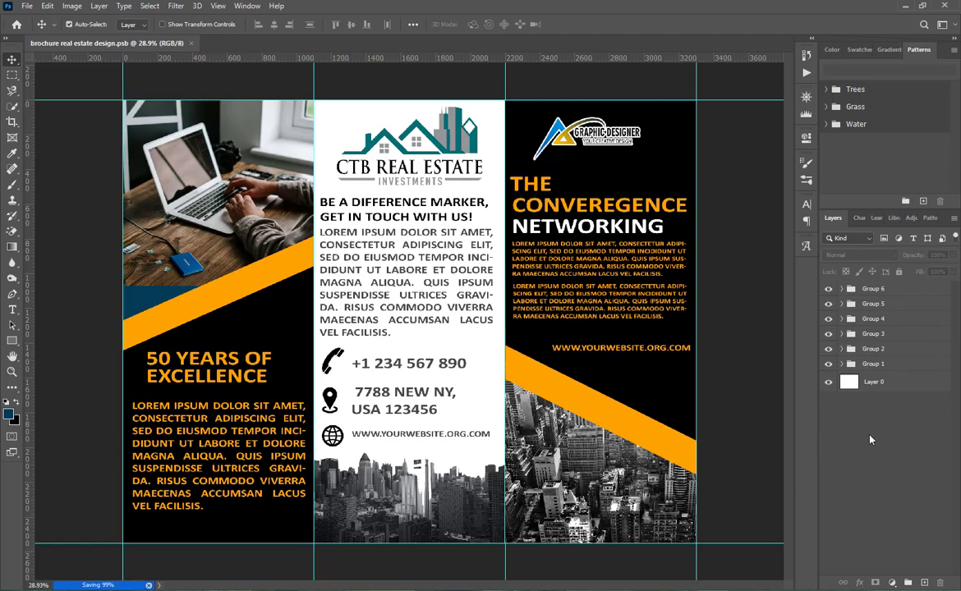
- Quick-export the finished brochure to the Youtube Channel folder under the file name brochure real estate design
left_click(27, 6)
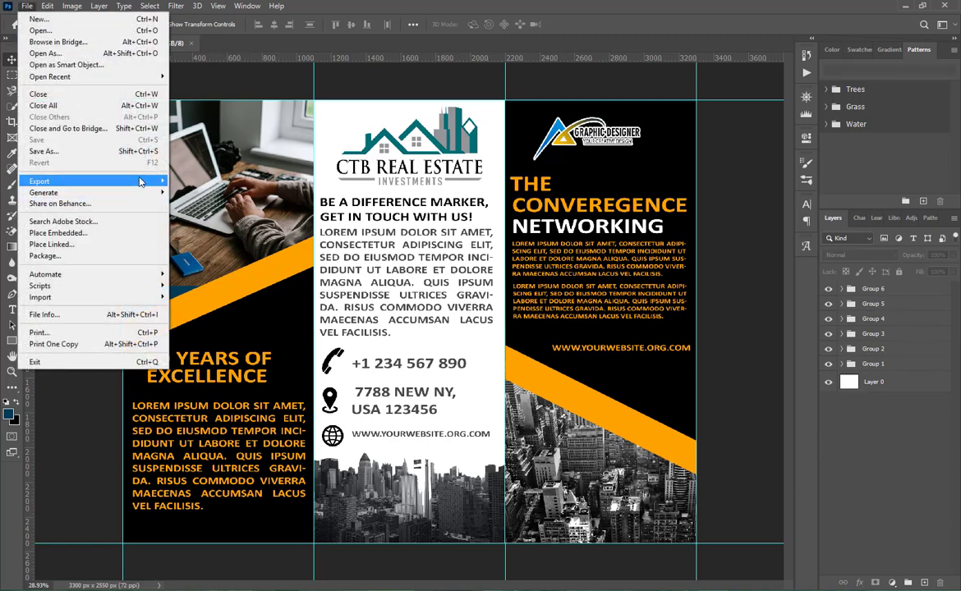
mouse_move(129, 166)
left_click(194, 181)
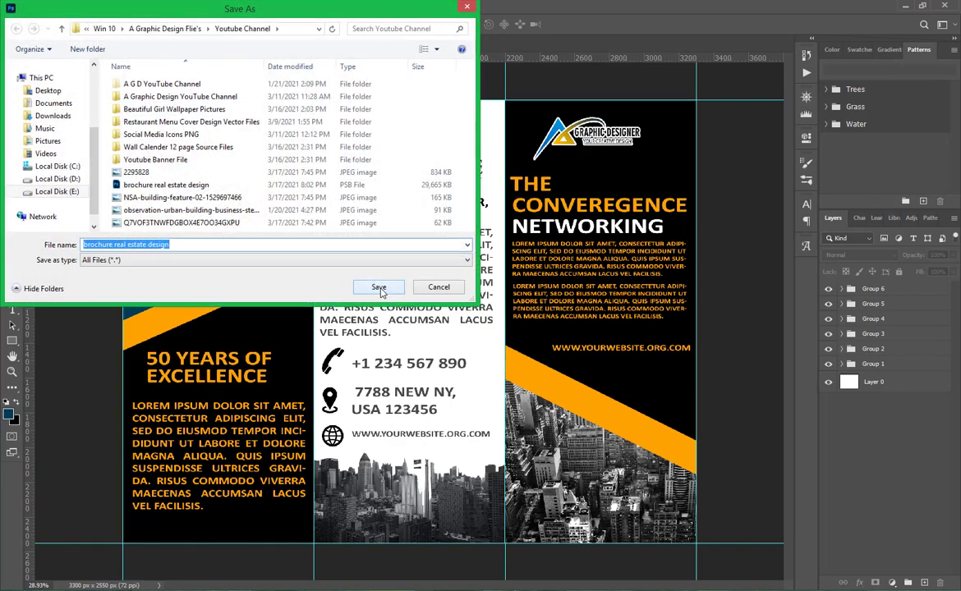
left_click(374, 287)
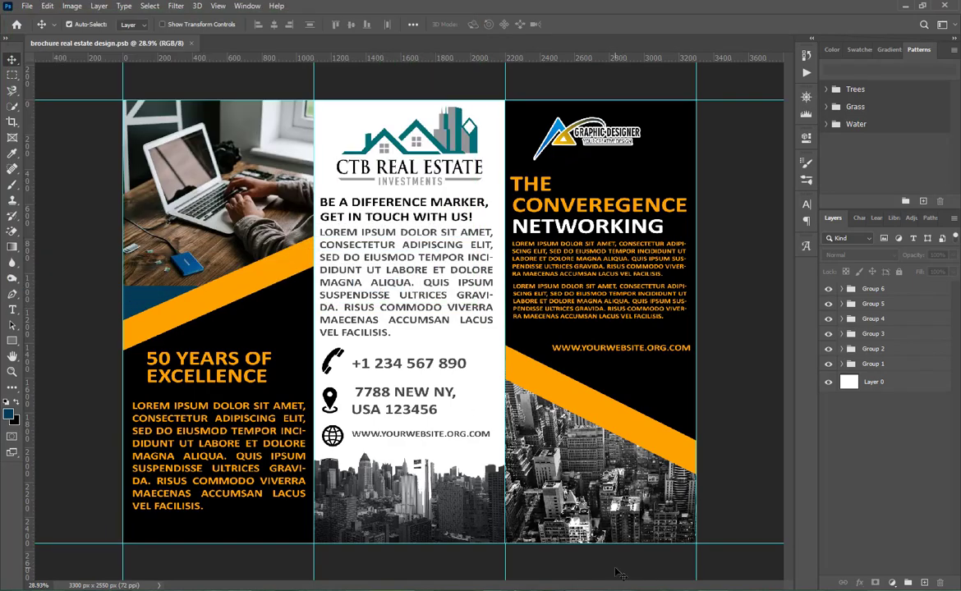